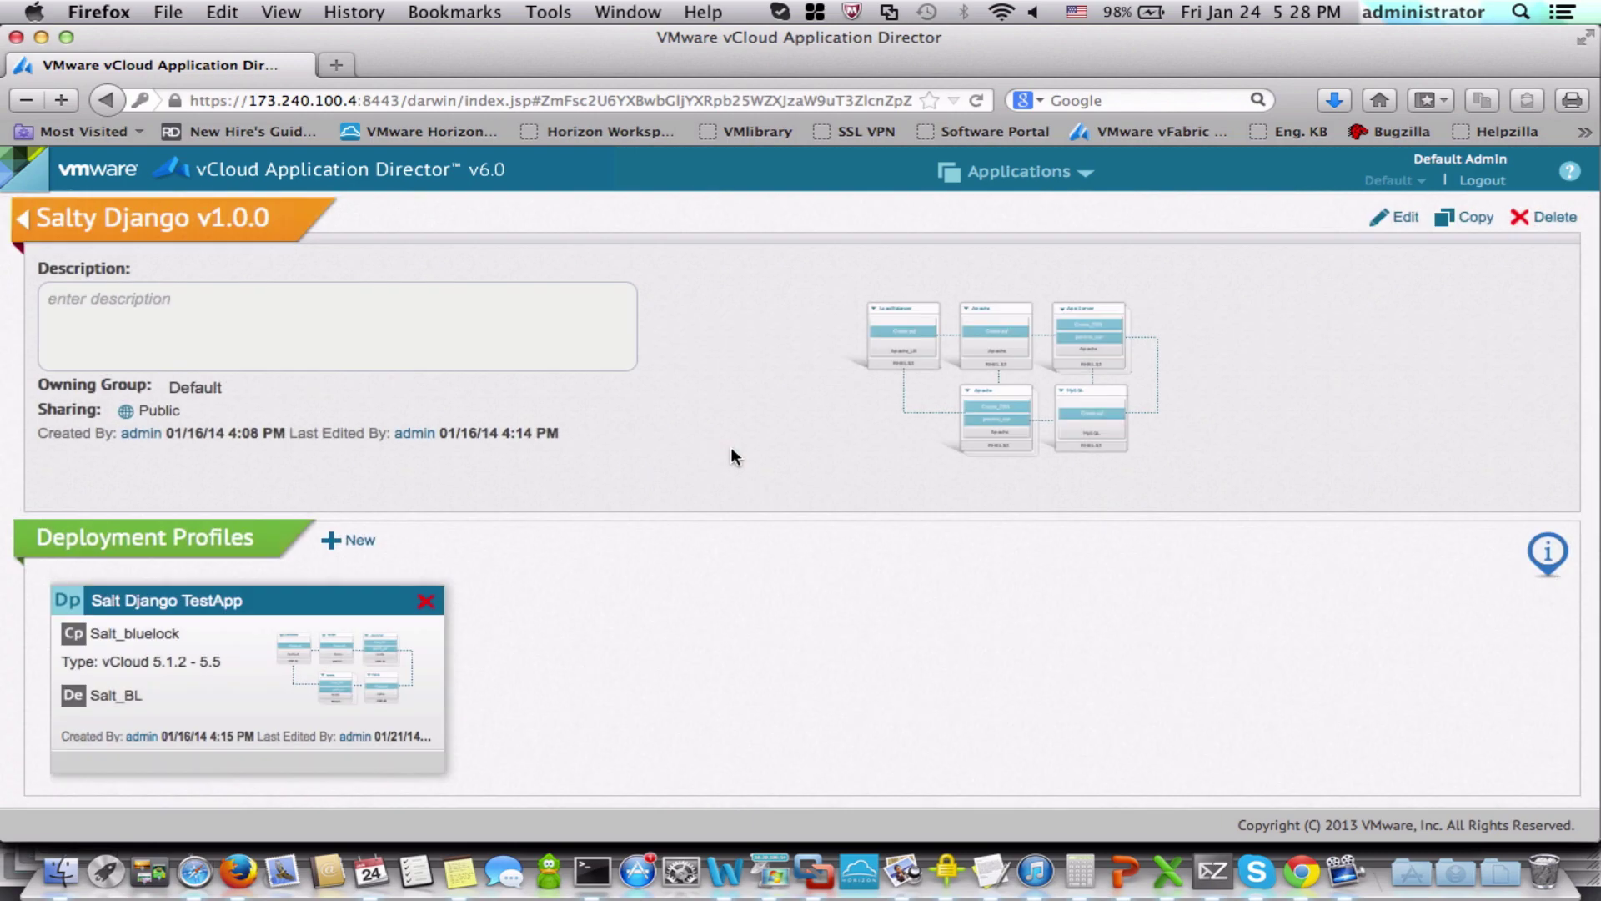
Step: Open the Salty Django blueprint, dismiss the template update notice, and review the DjangoAppServer node's details
click(1001, 381)
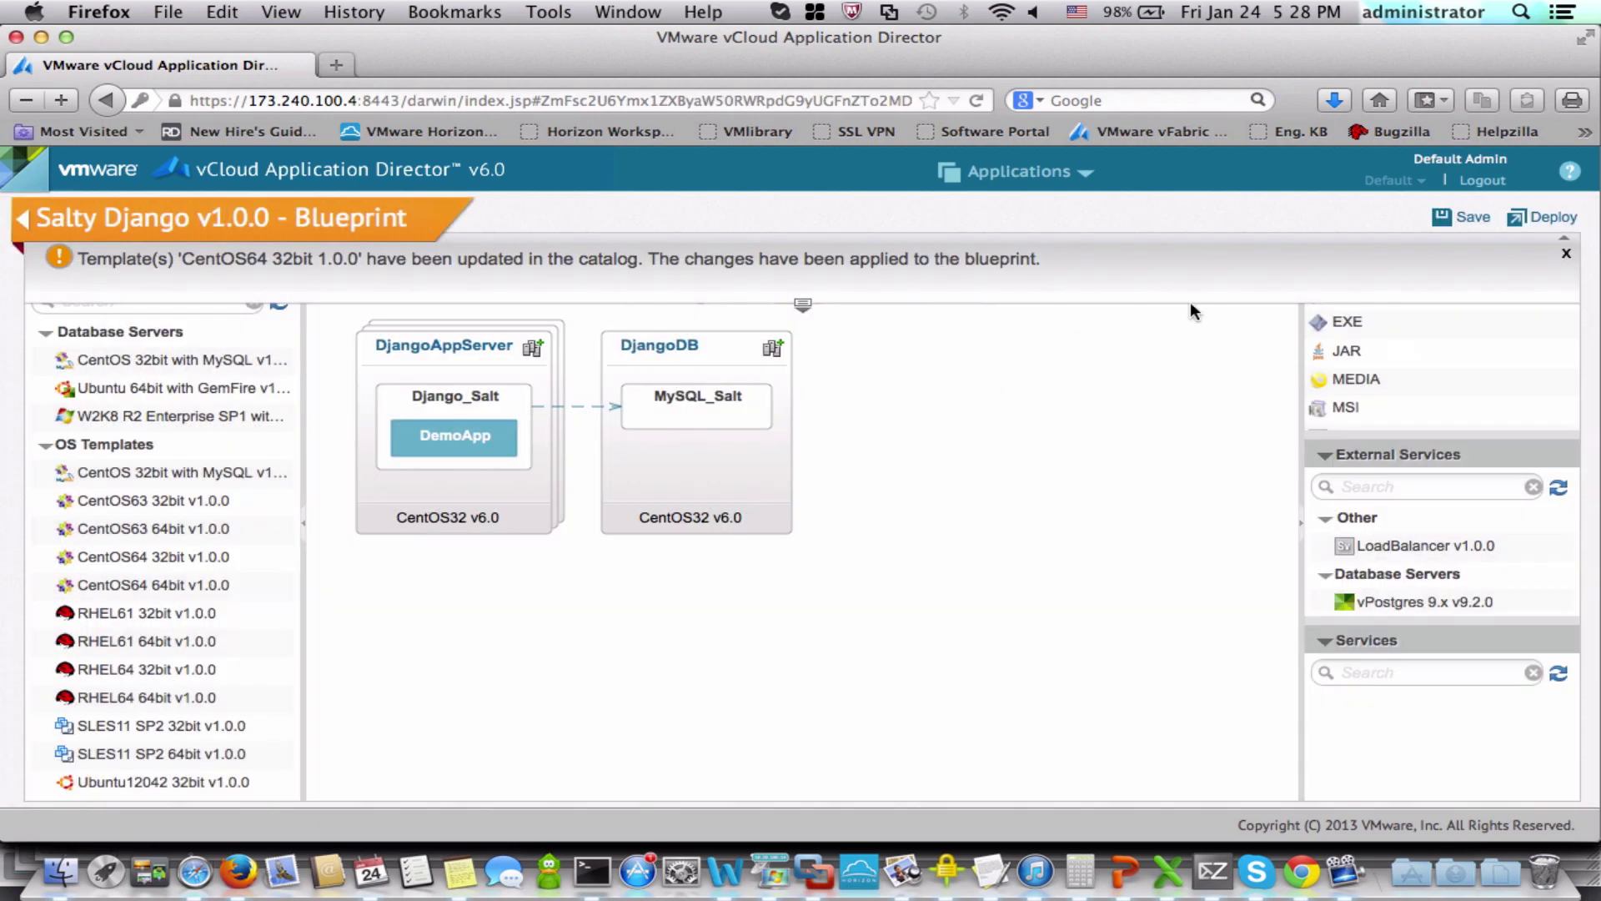
click(1566, 253)
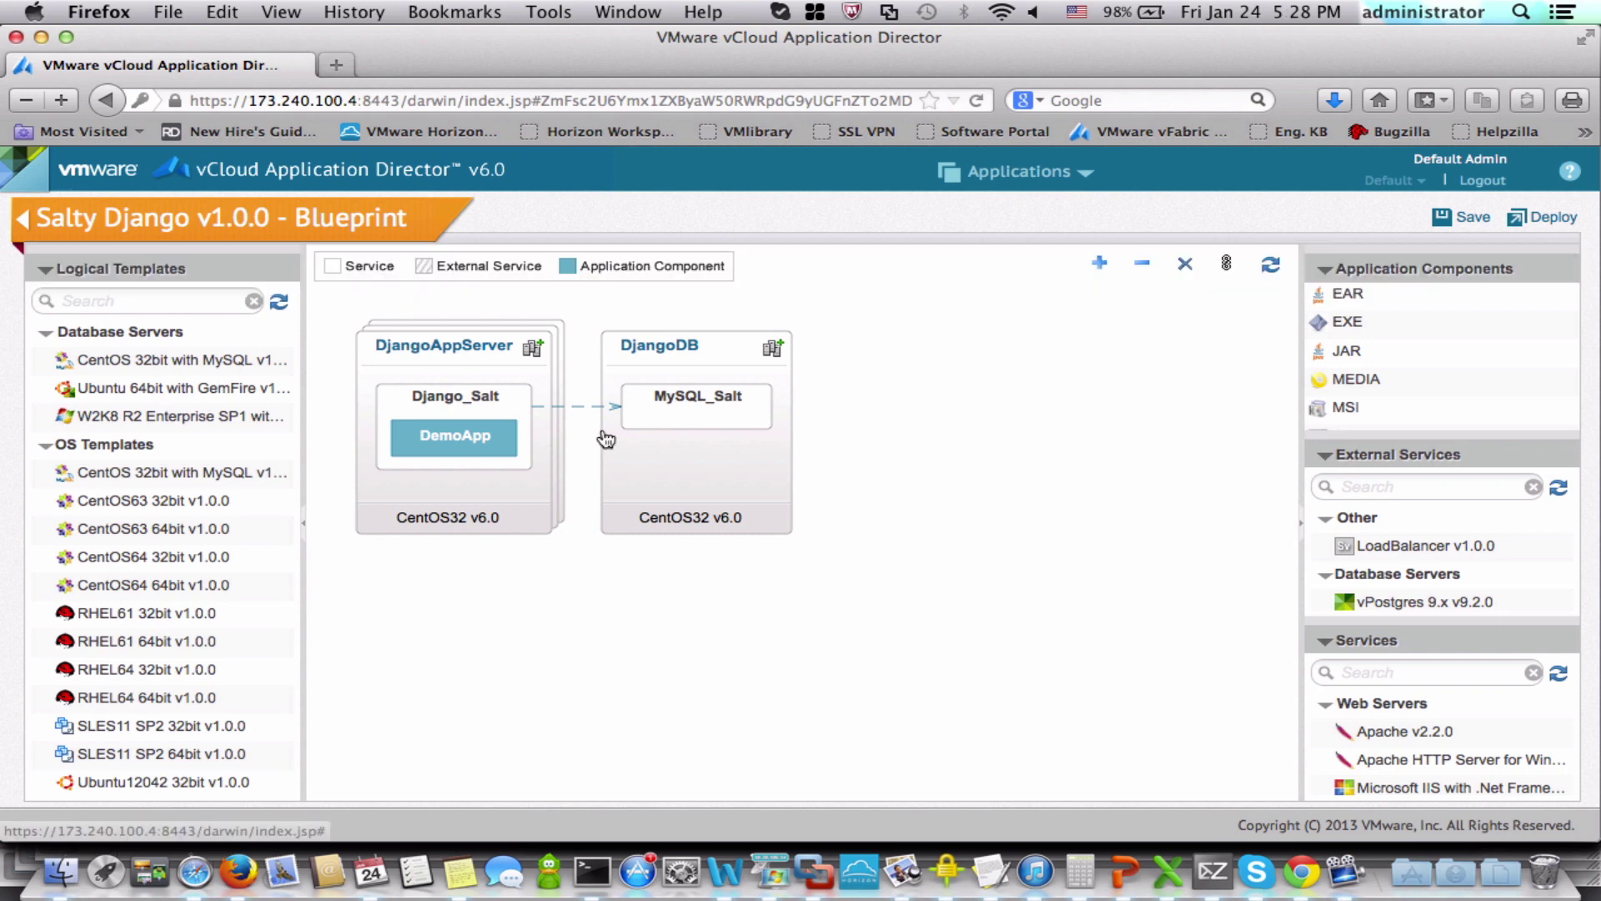
click(540, 495)
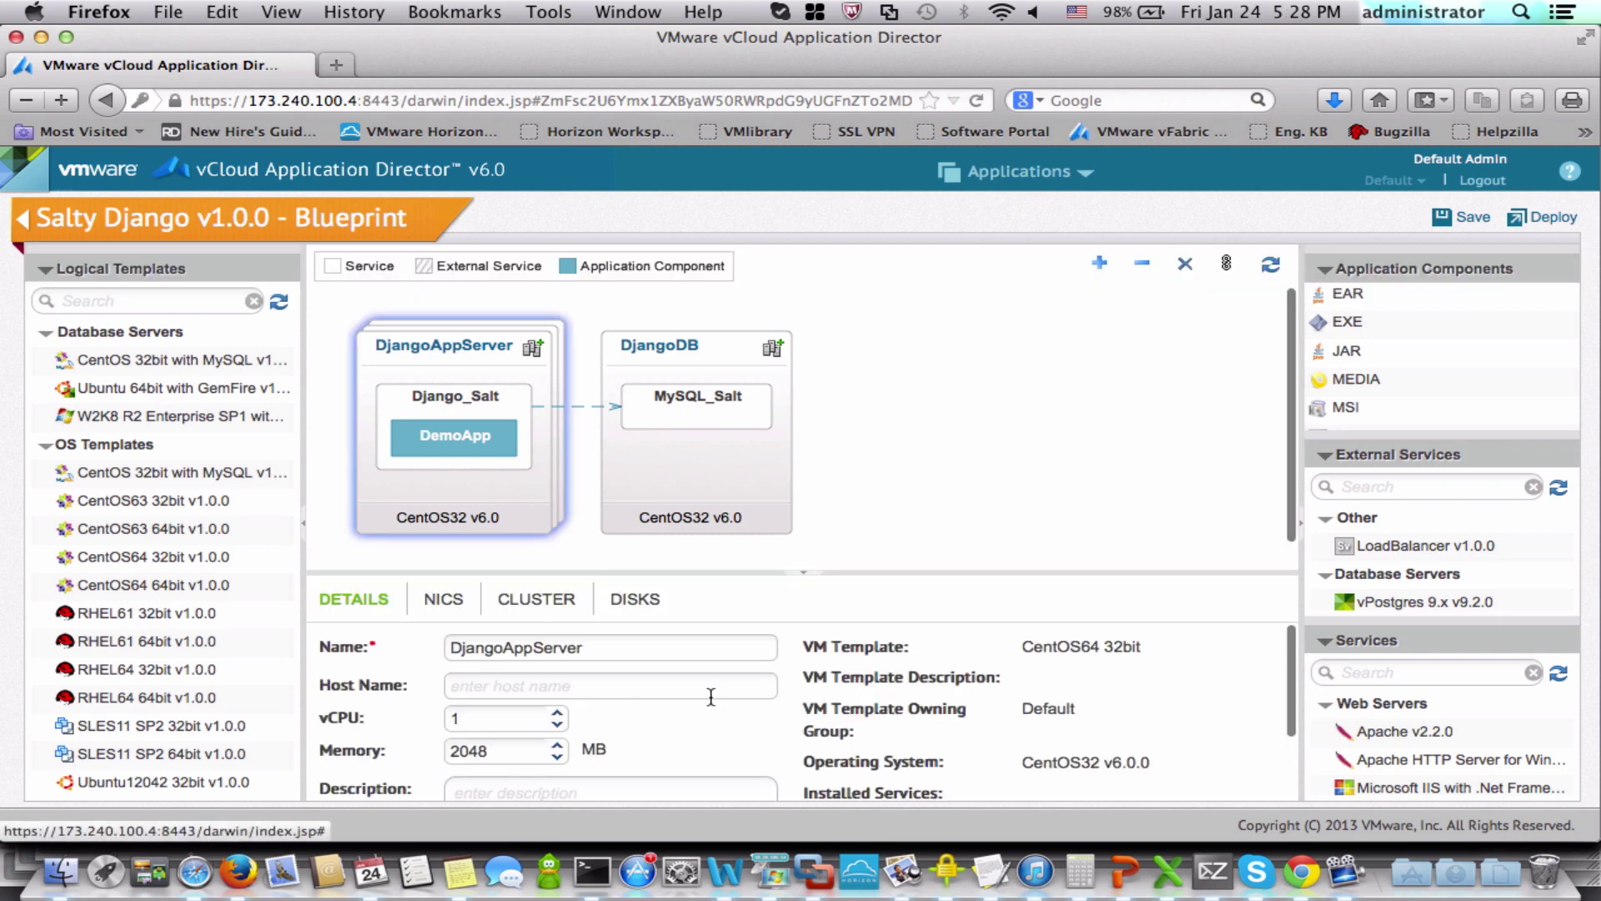
scroll(711, 696, down, 1)
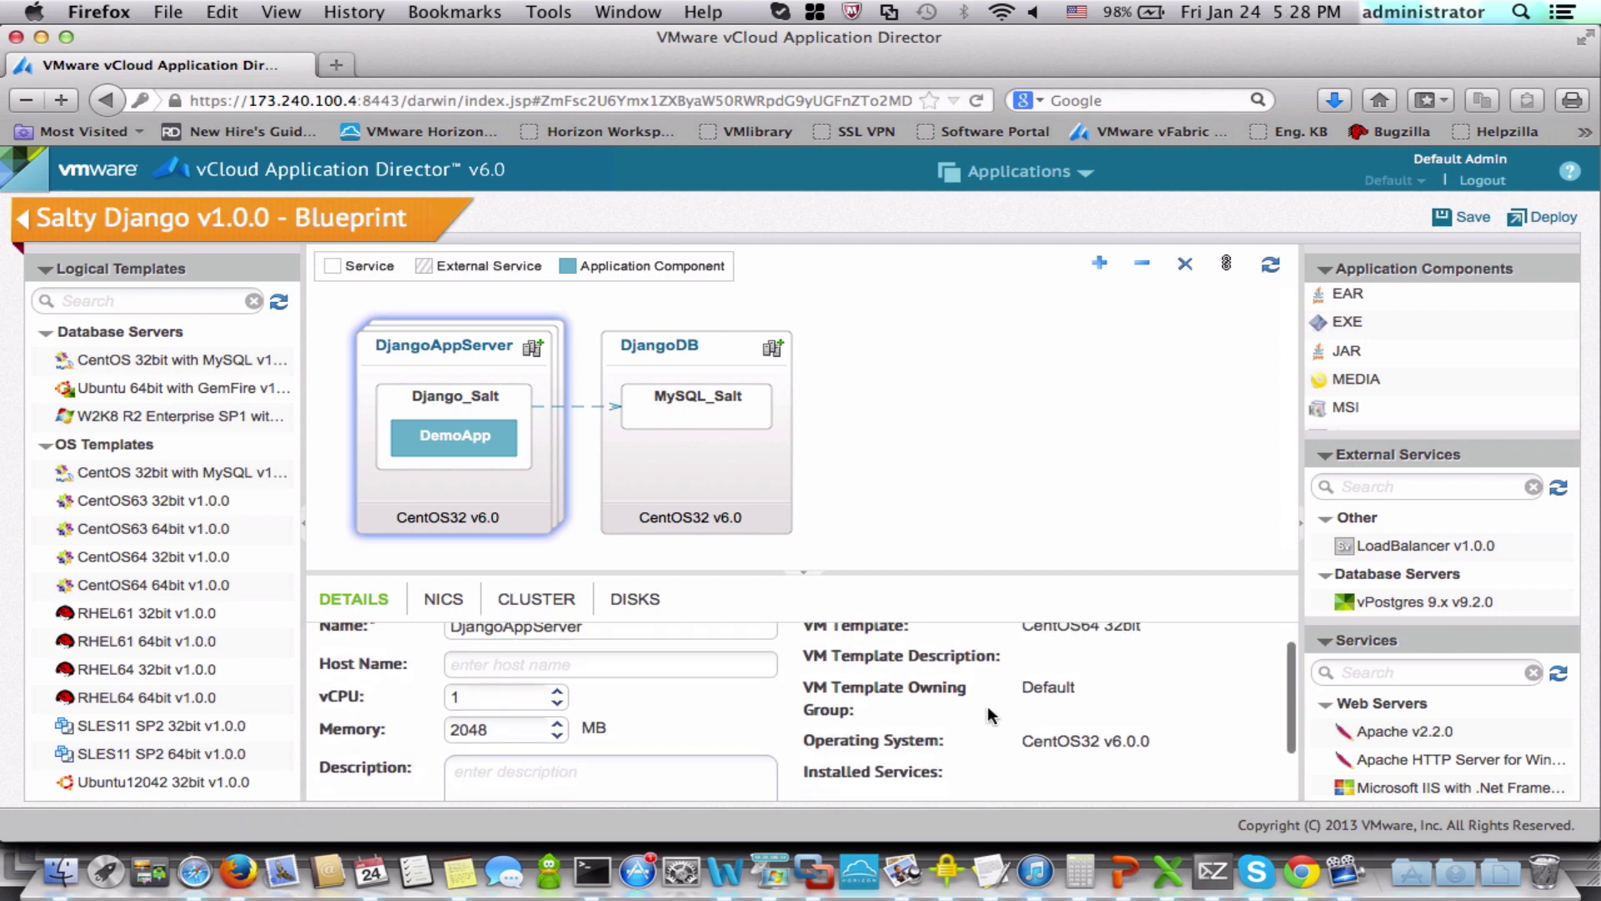
drag(1024, 741, 1168, 745)
scroll(1167, 743, down, 3)
scroll(1167, 742, up, 4)
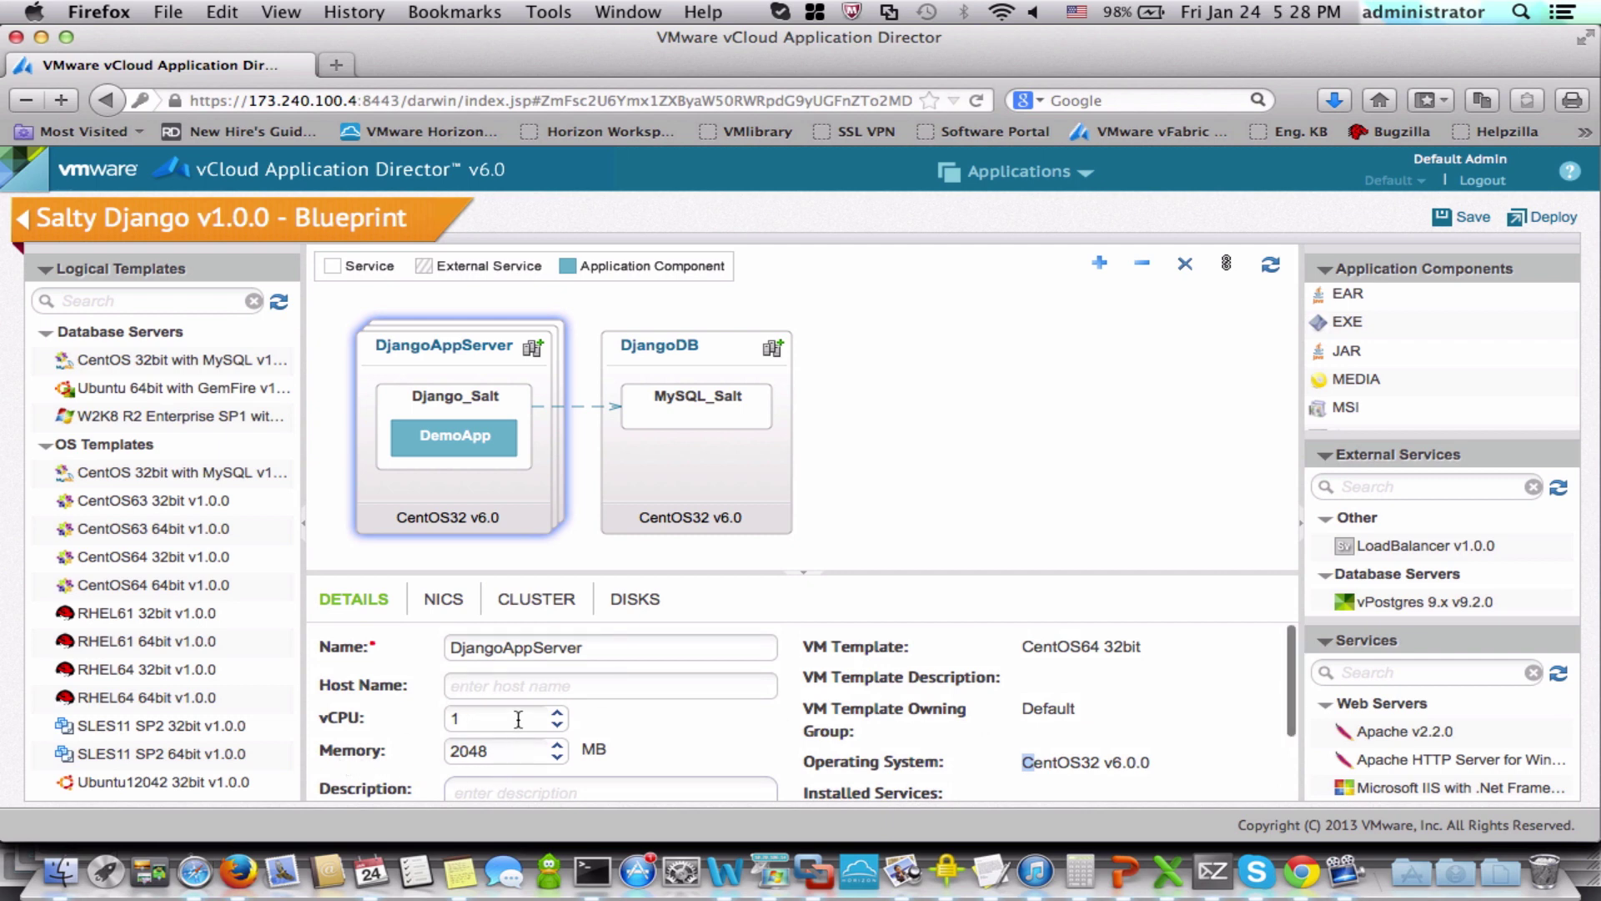
Step: Review DjangoAppServer's network interfaces and try its cluster size adjustment, leaving the size at 2
click(443, 598)
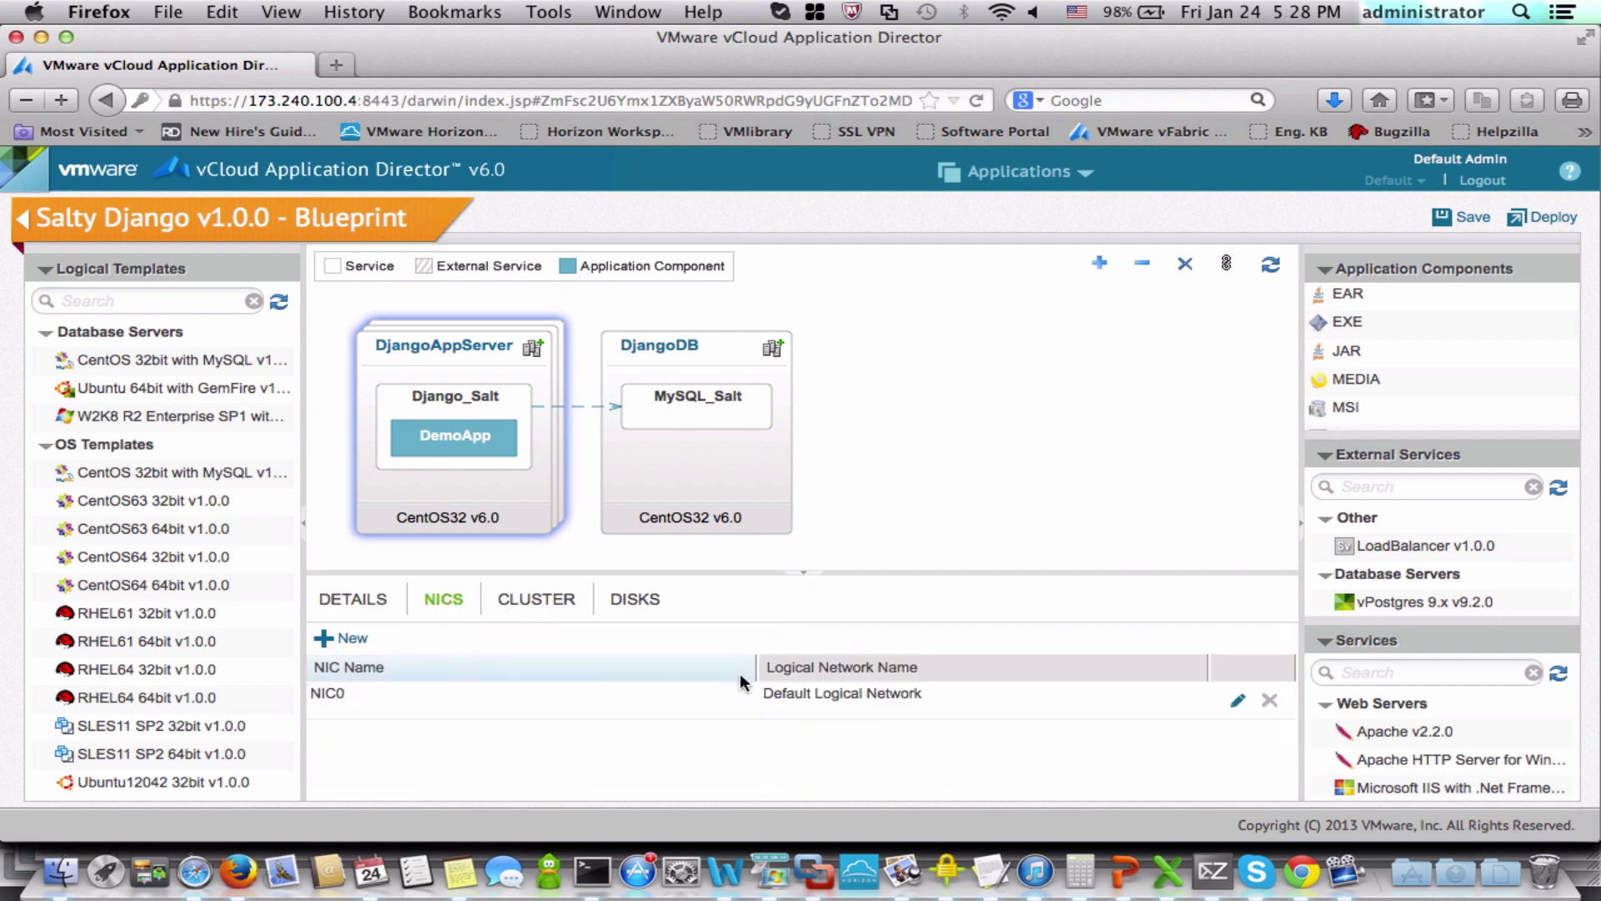
click(536, 599)
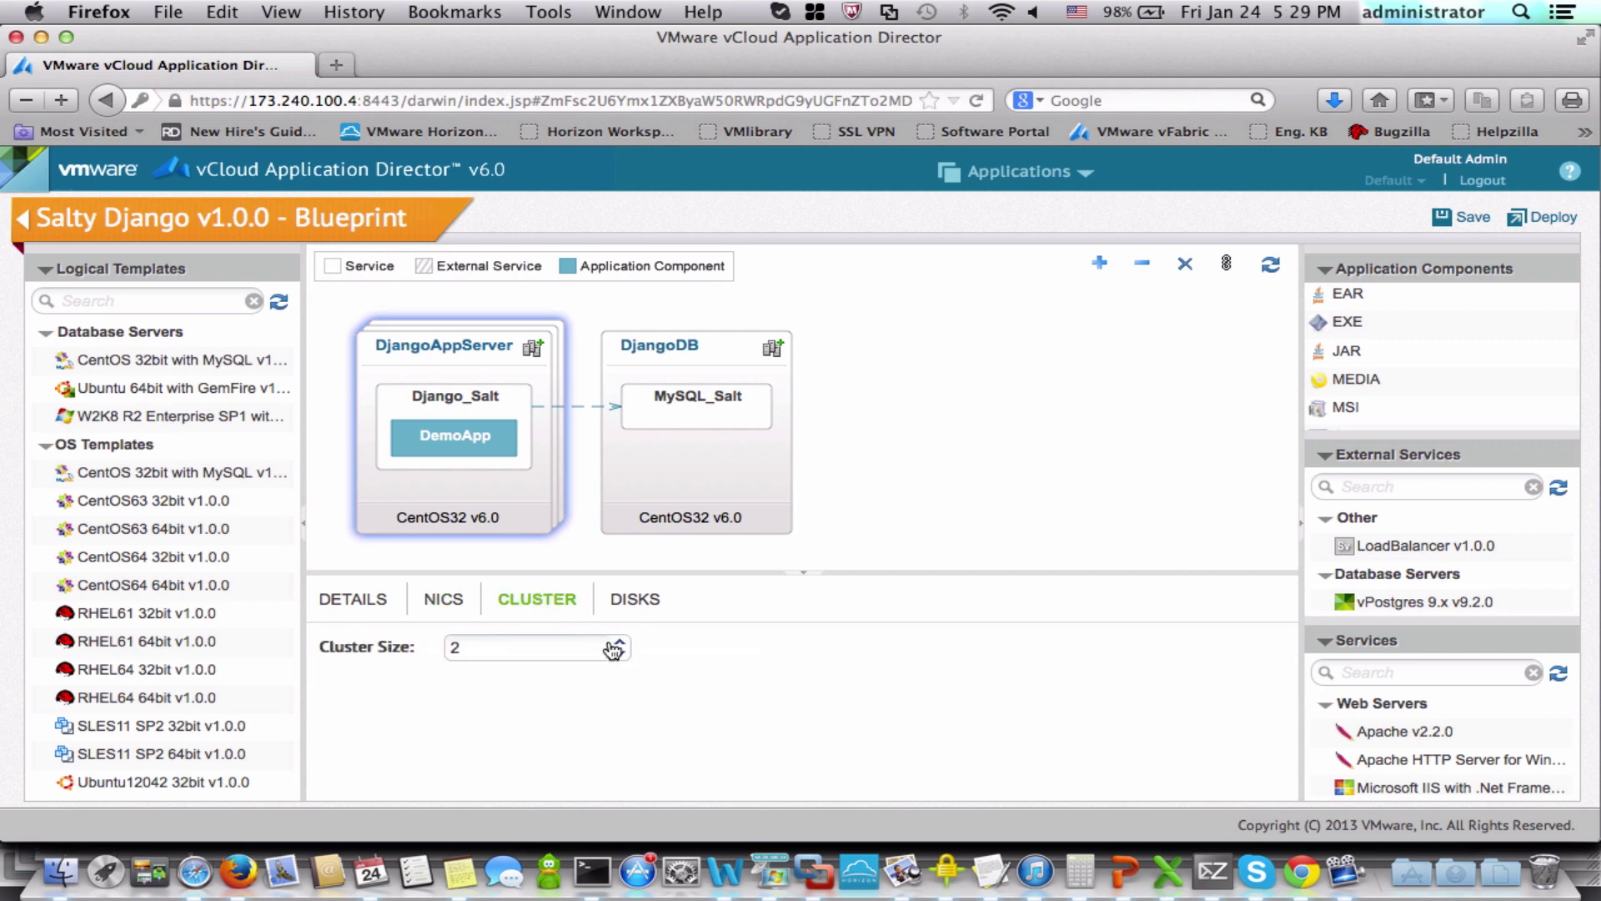
click(620, 655)
double_click(620, 643)
click(619, 655)
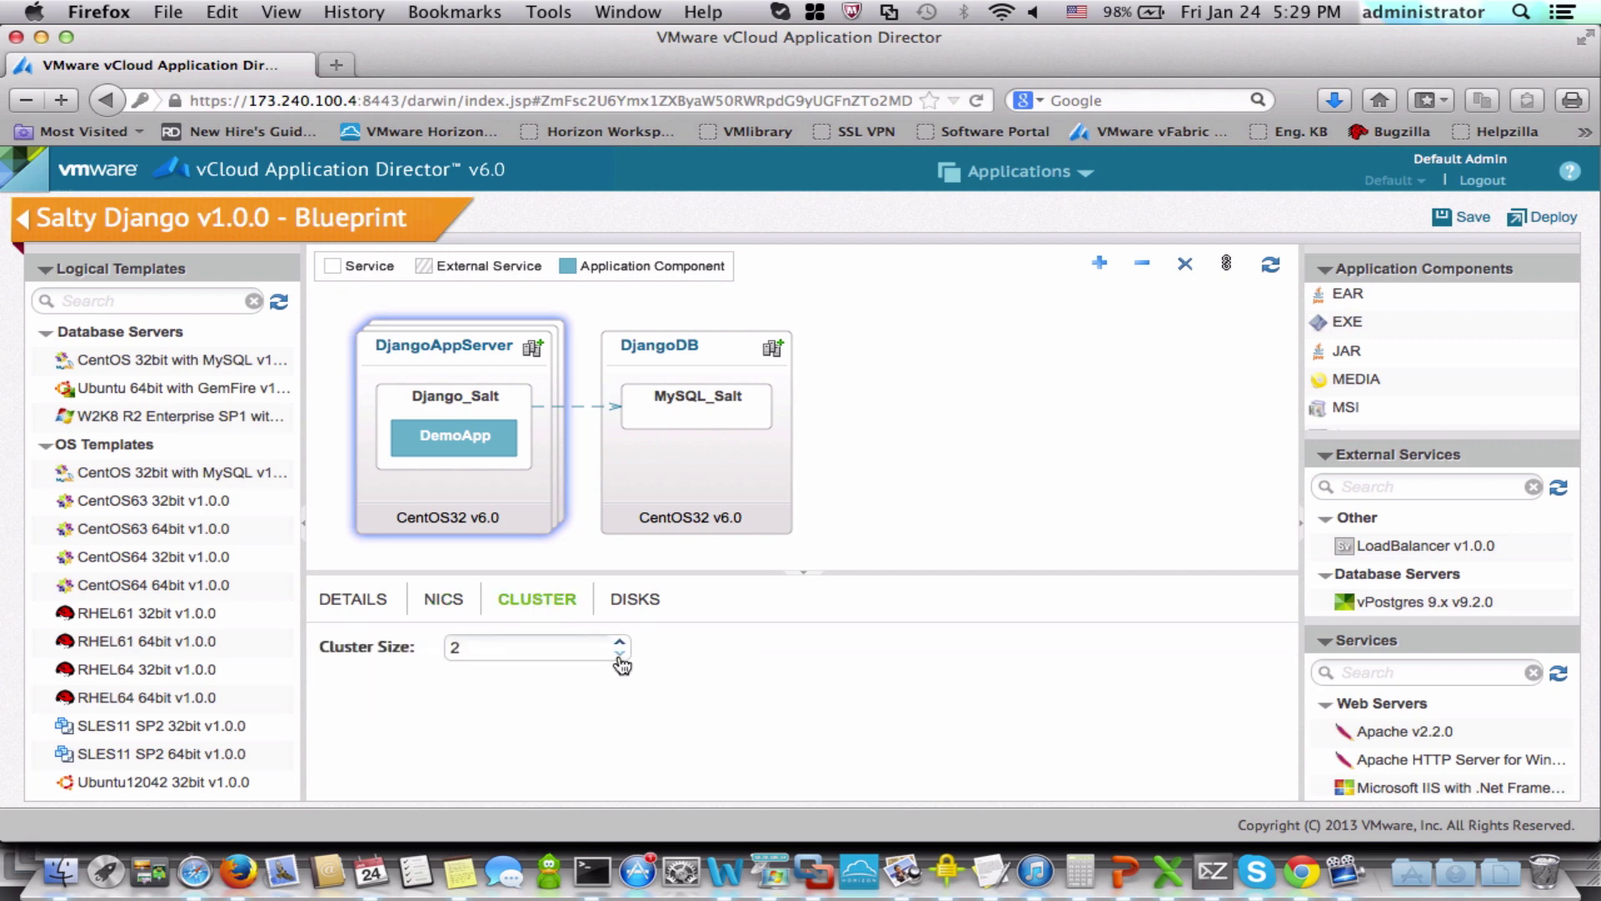
Step: Review the Django_Salt service's details and properties in an enlarged details area
click(484, 417)
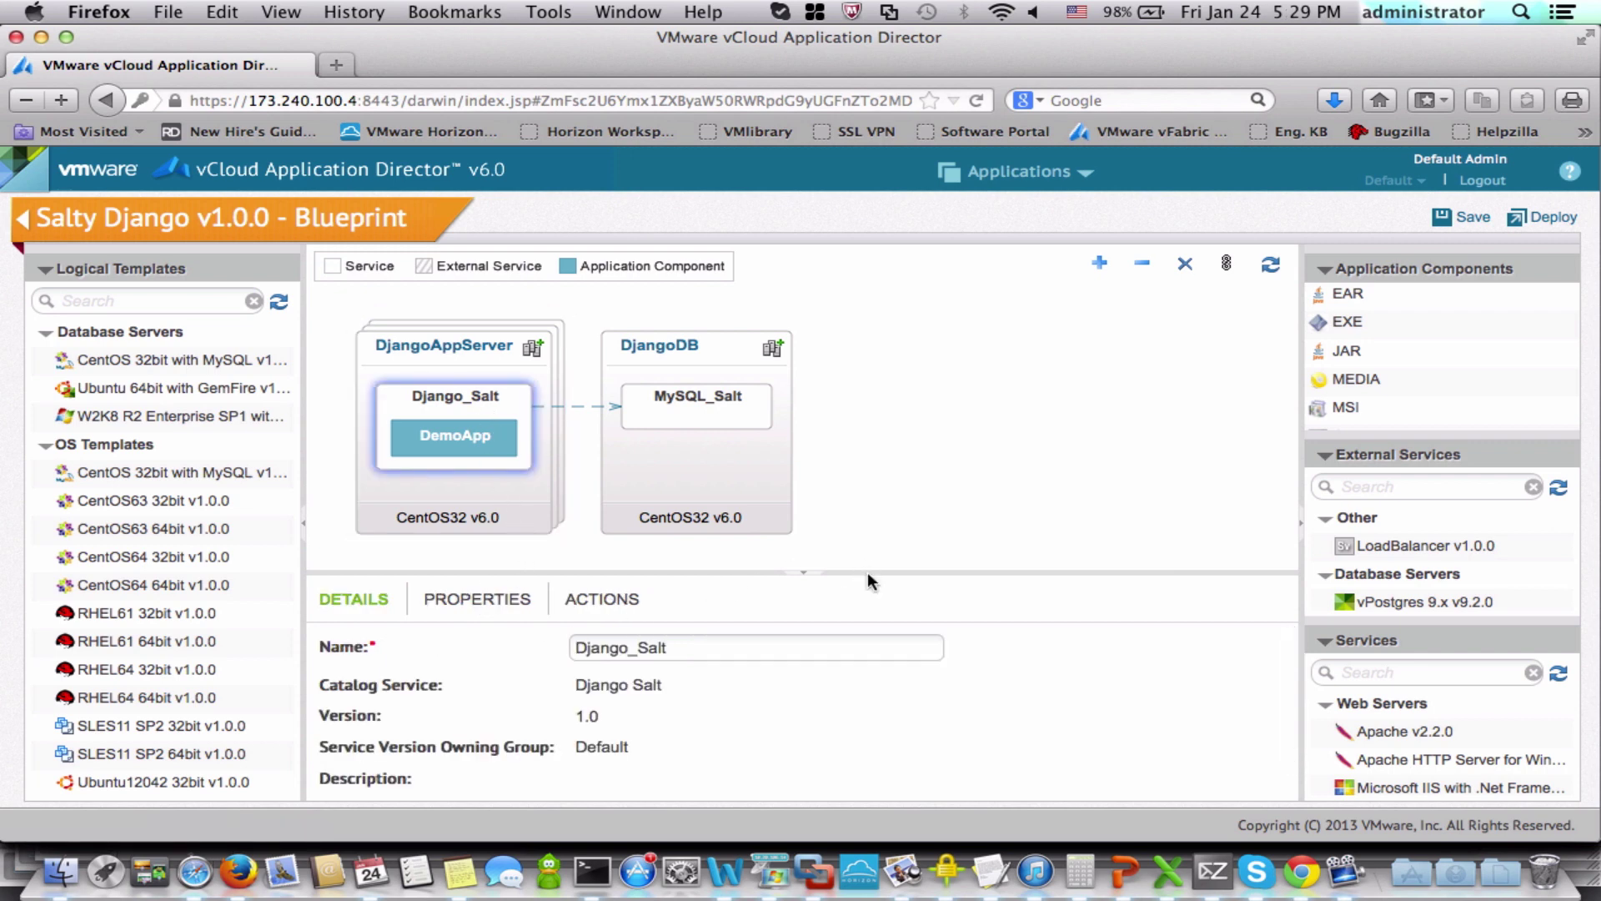
drag(868, 572, 851, 421)
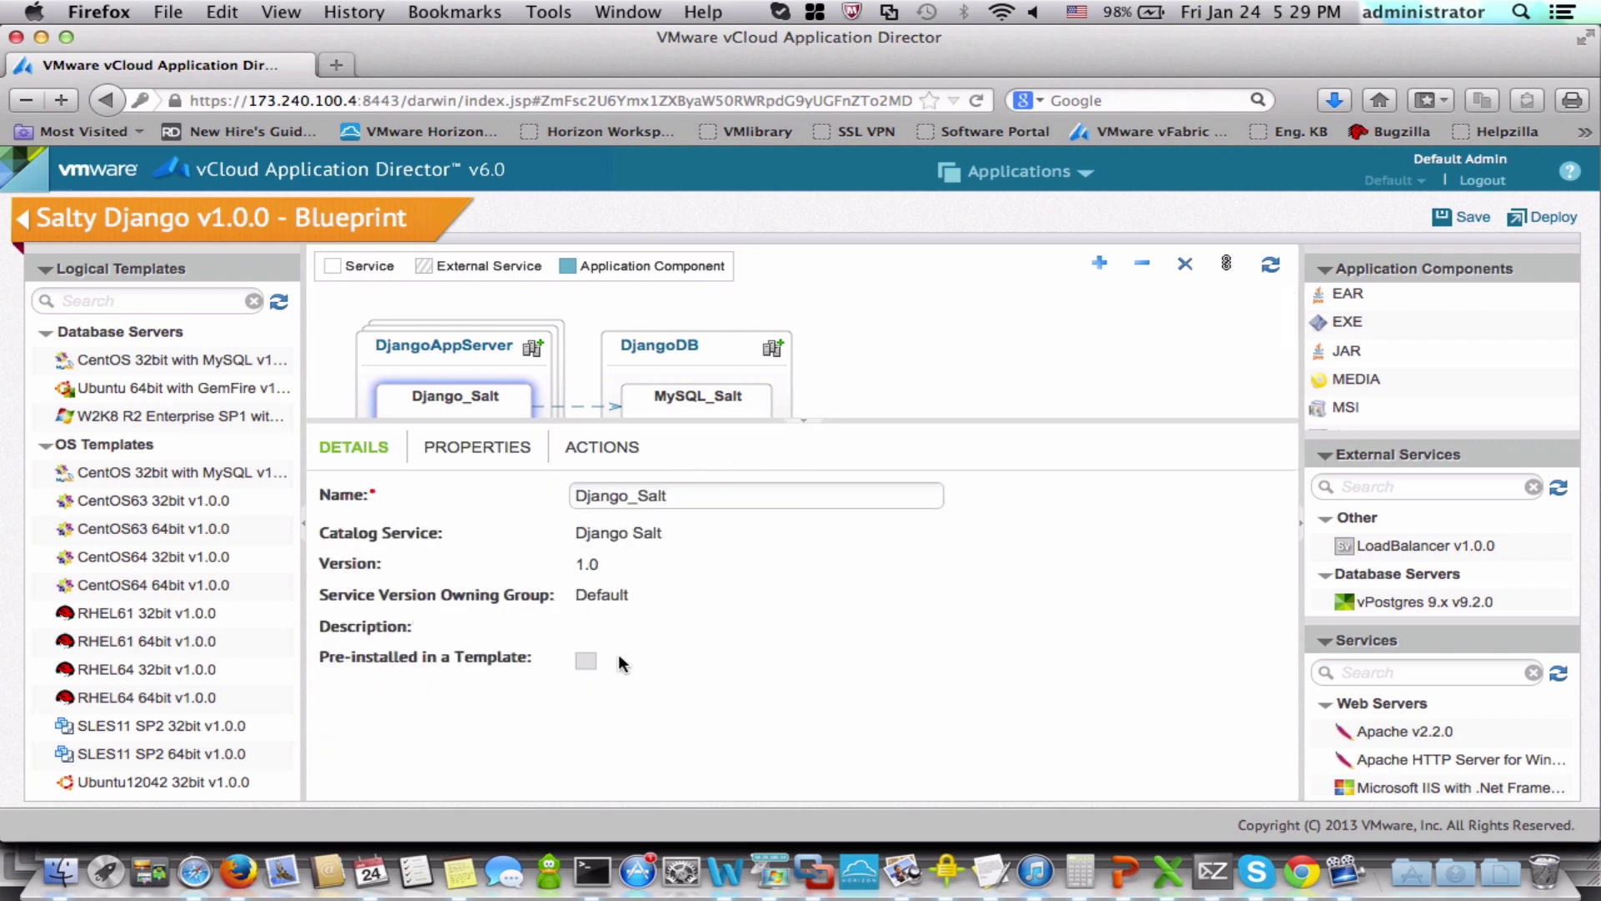
click(442, 452)
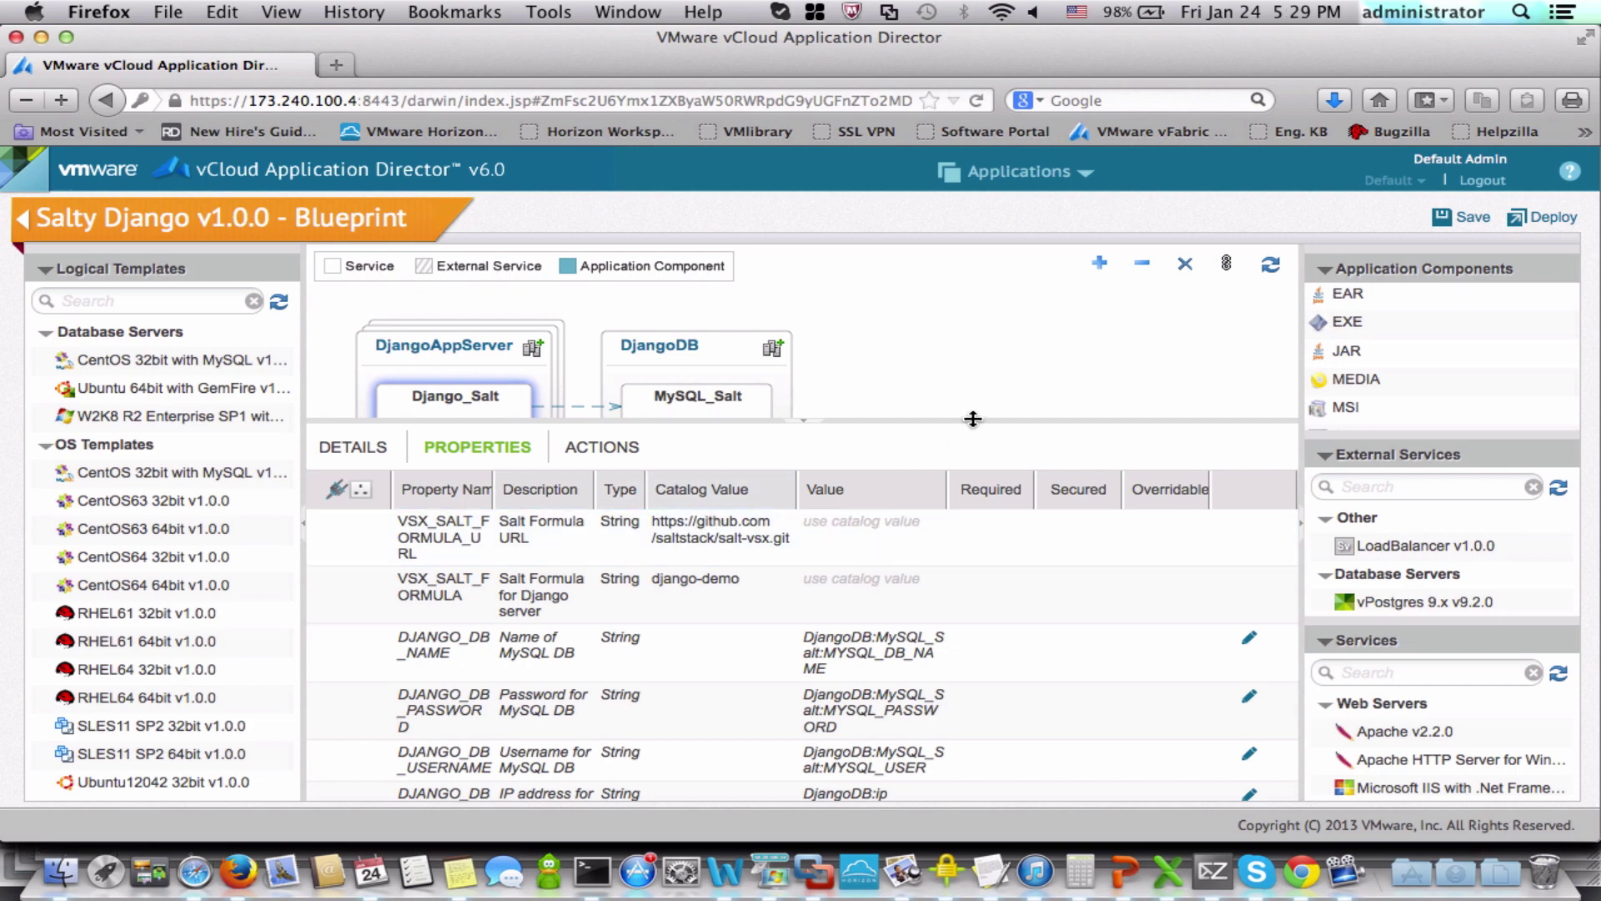
drag(971, 413, 958, 329)
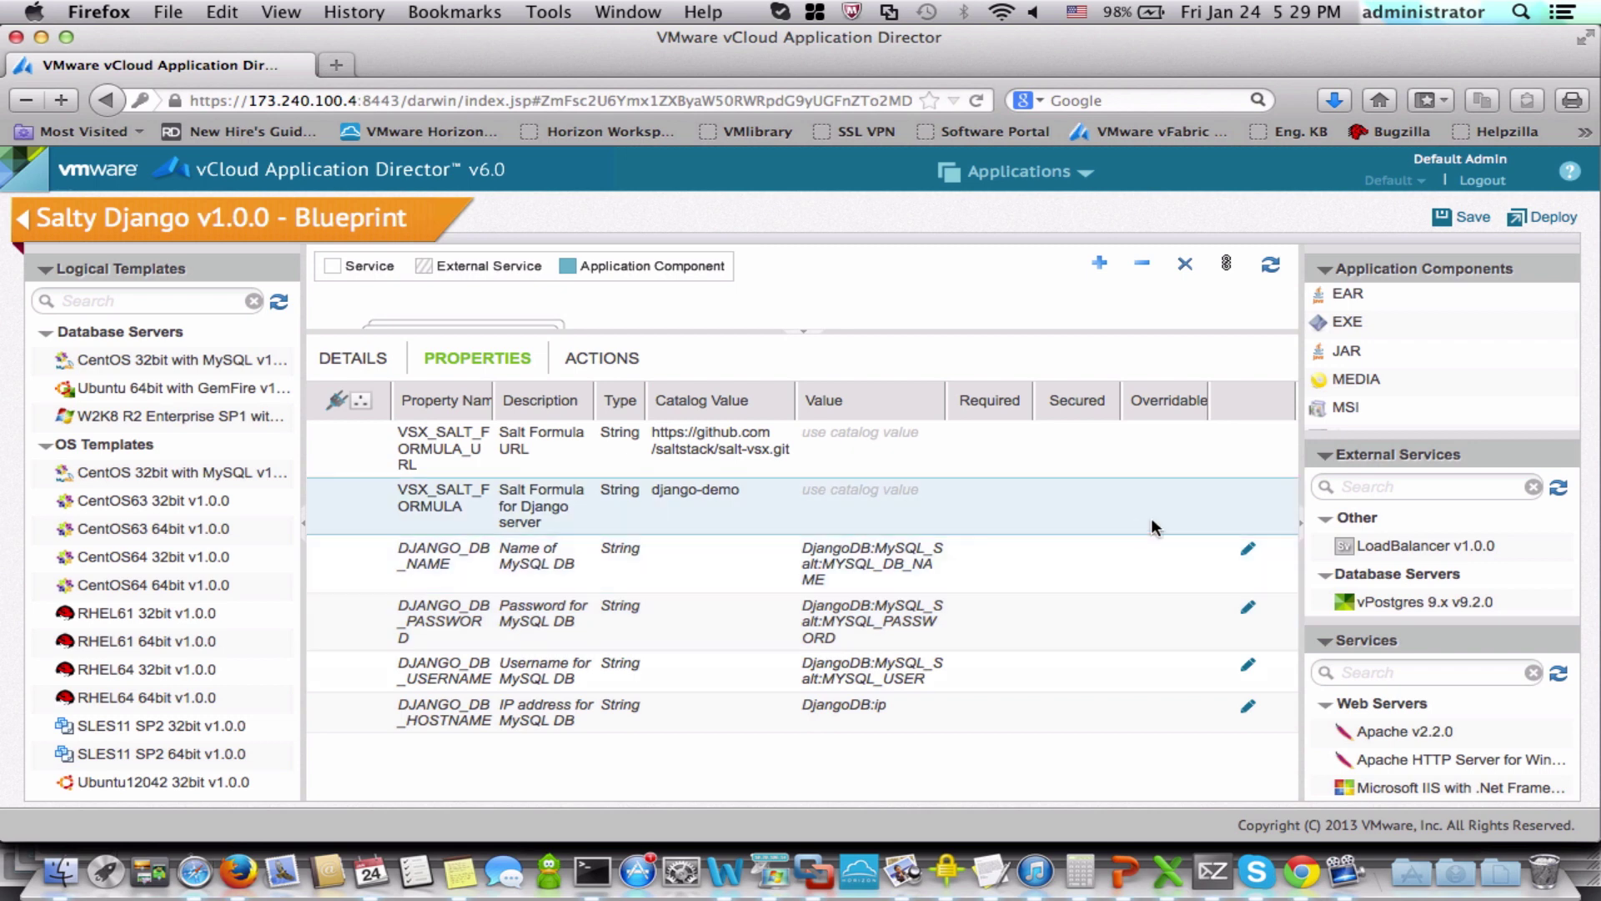
Step: Show Django_Salt's lifecycle actions and view its INSTALL script, closing the script after reading
click(592, 364)
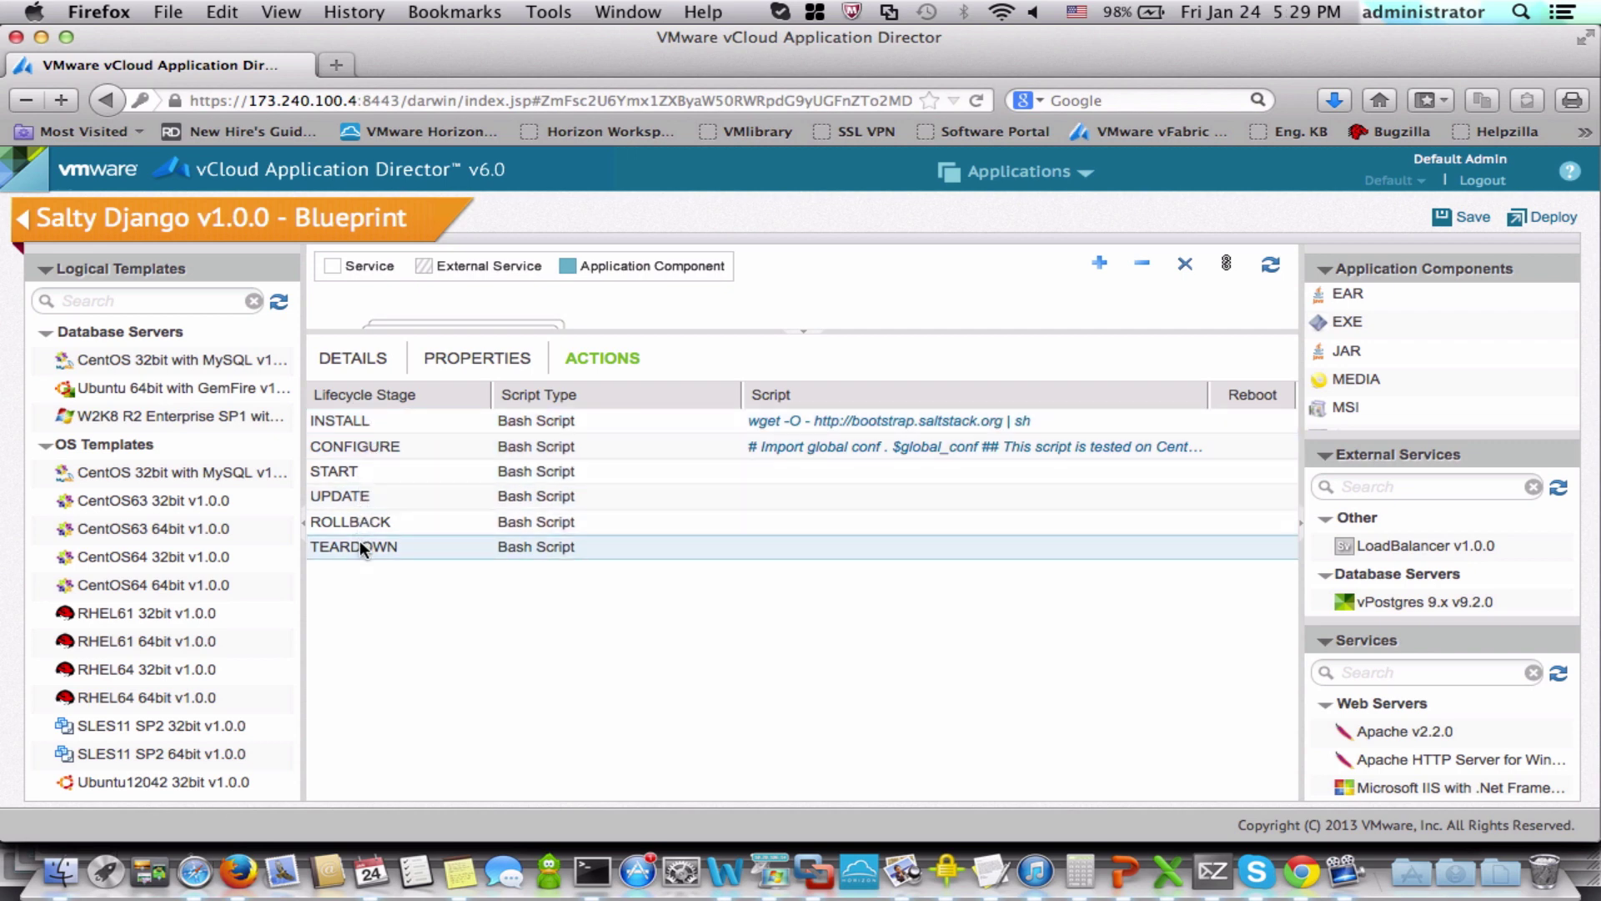
click(853, 425)
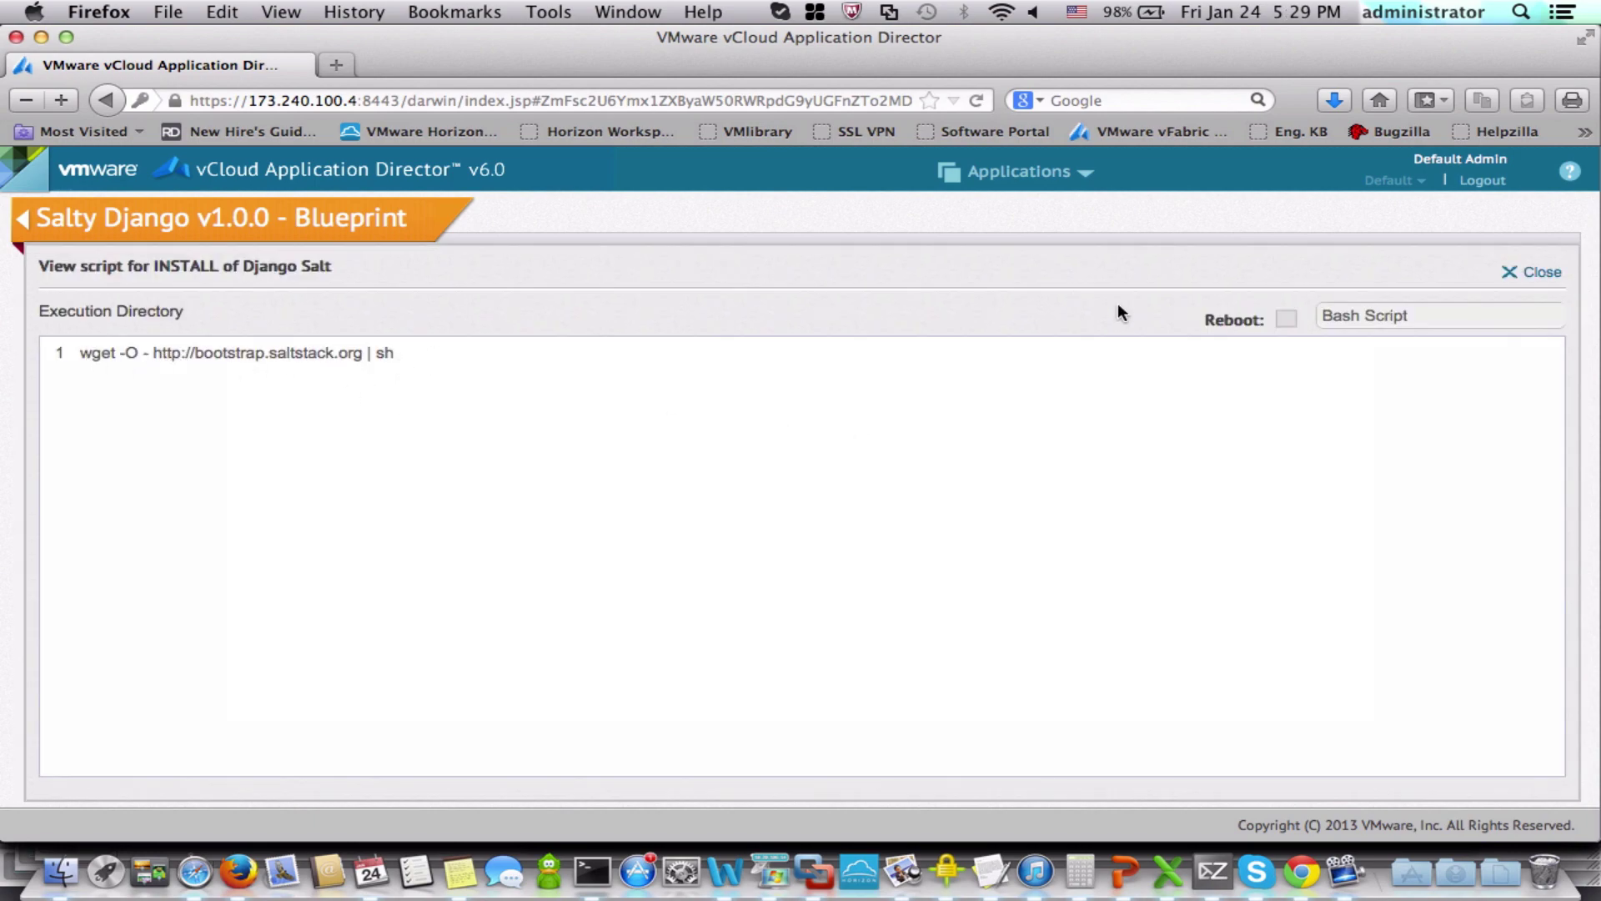
click(1545, 274)
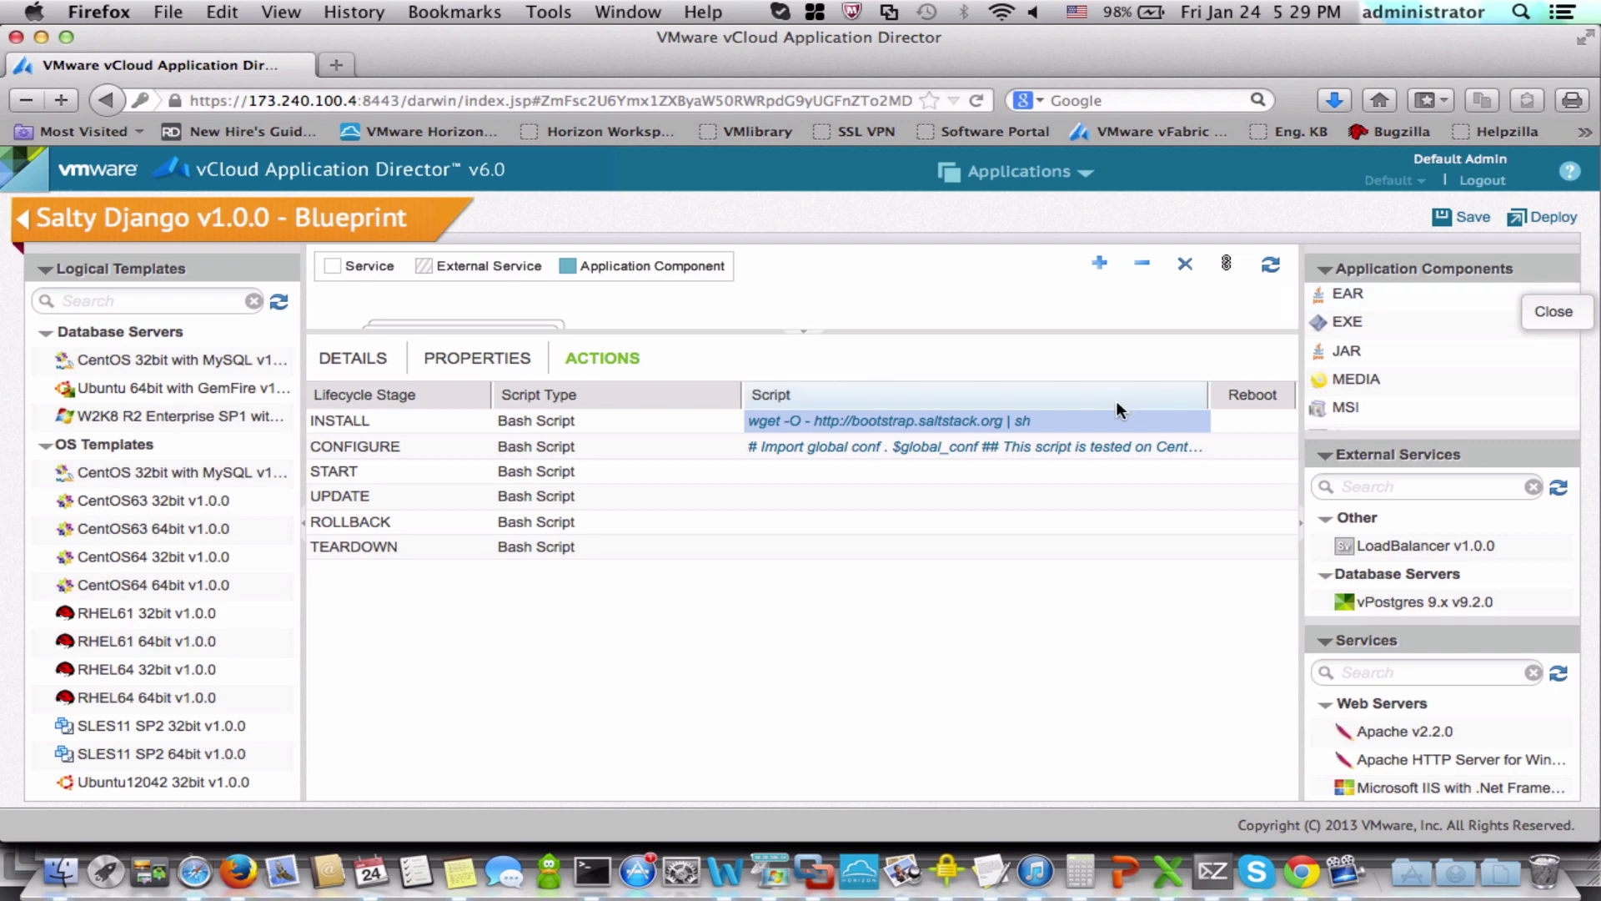
Step: View Django_Salt's CONFIGURE script and examine its dynamic variables and the root password and sshd commands
click(1031, 449)
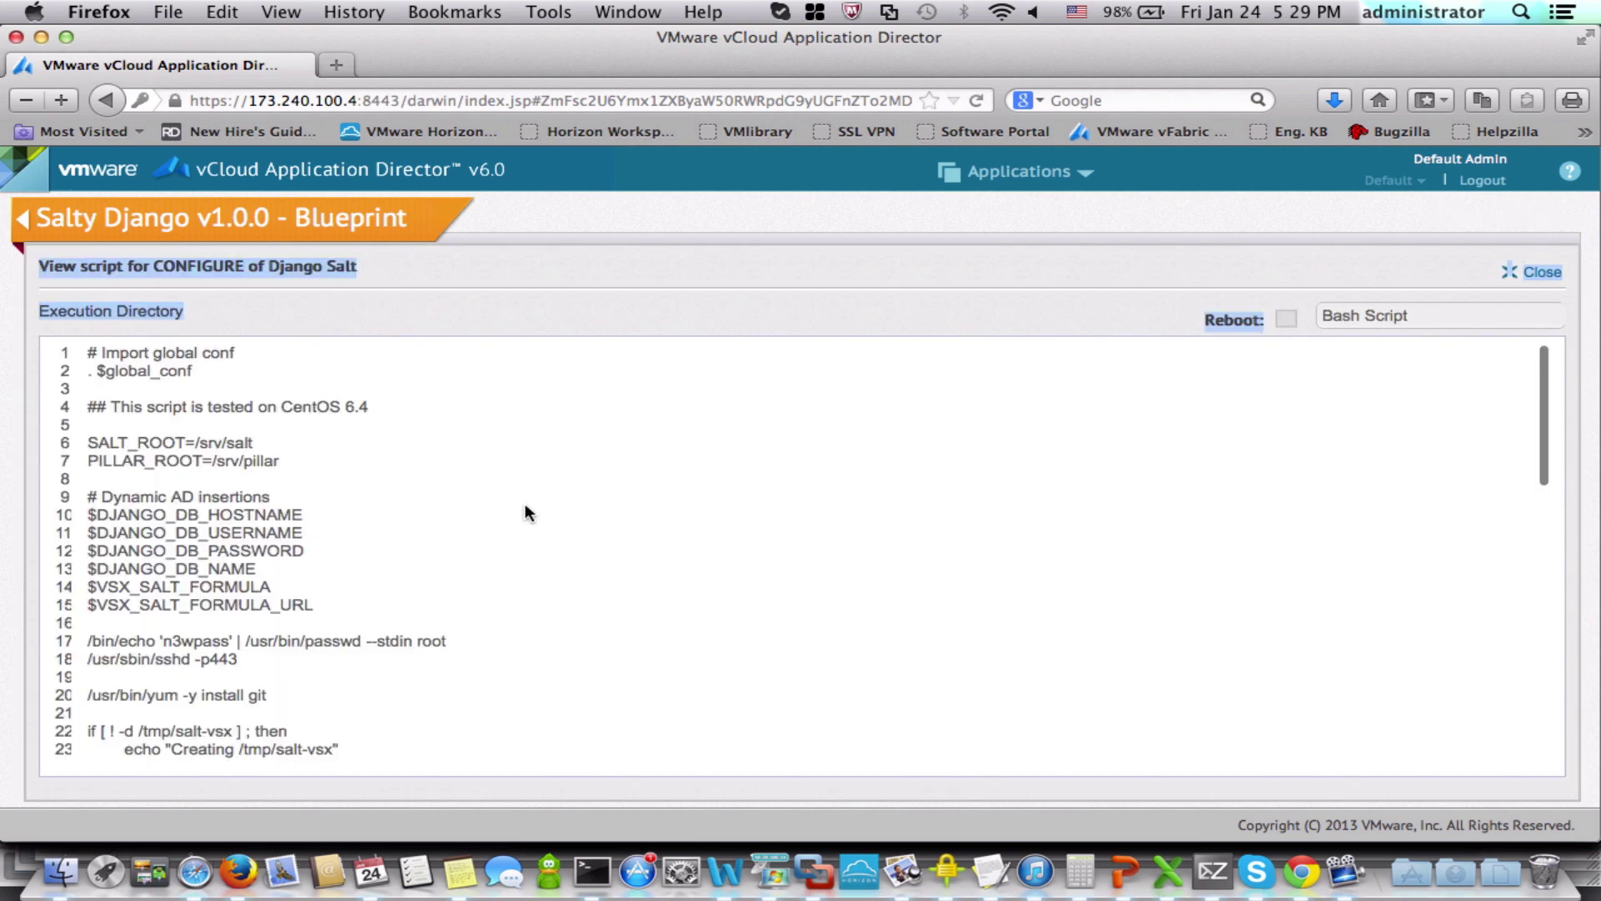
click(517, 514)
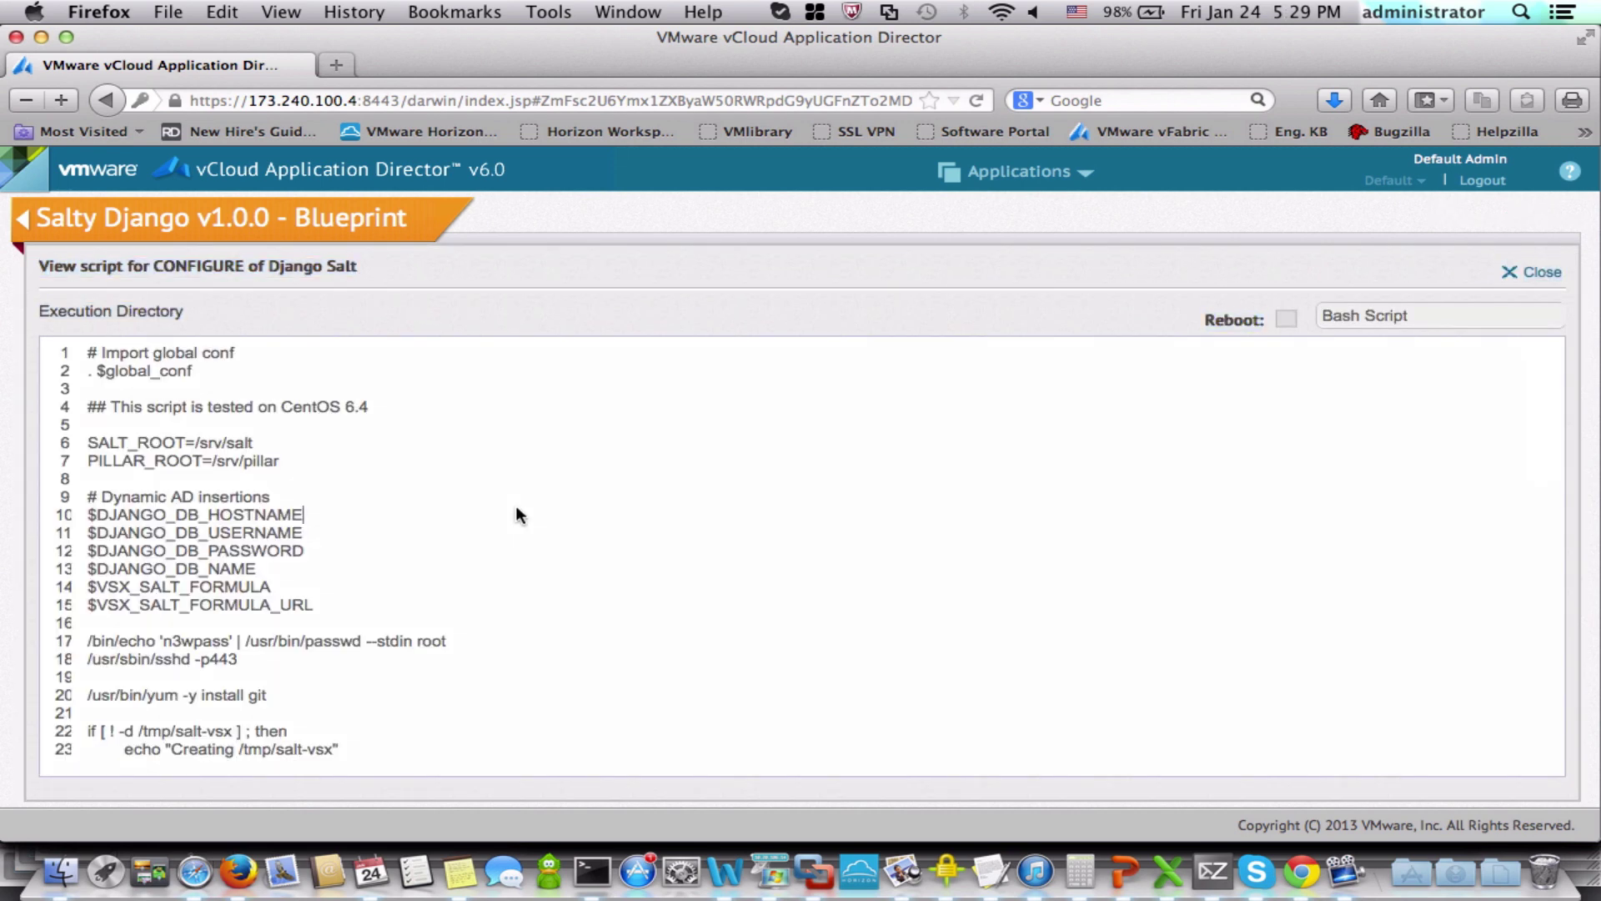
scroll(517, 510, down, 3)
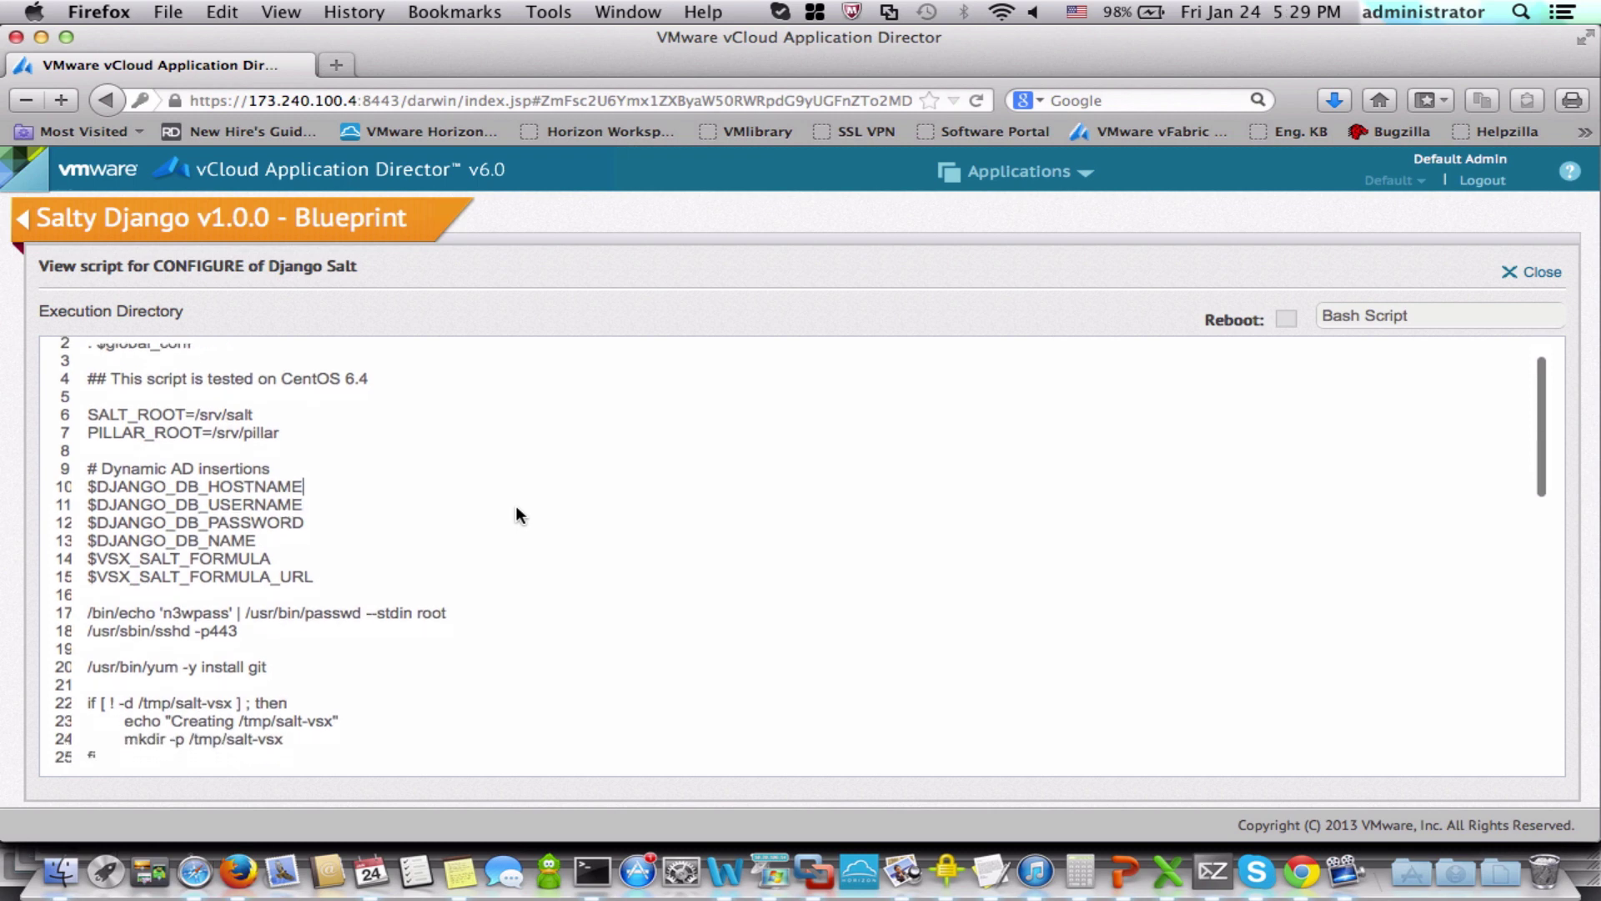
scroll(516, 507, down, 2)
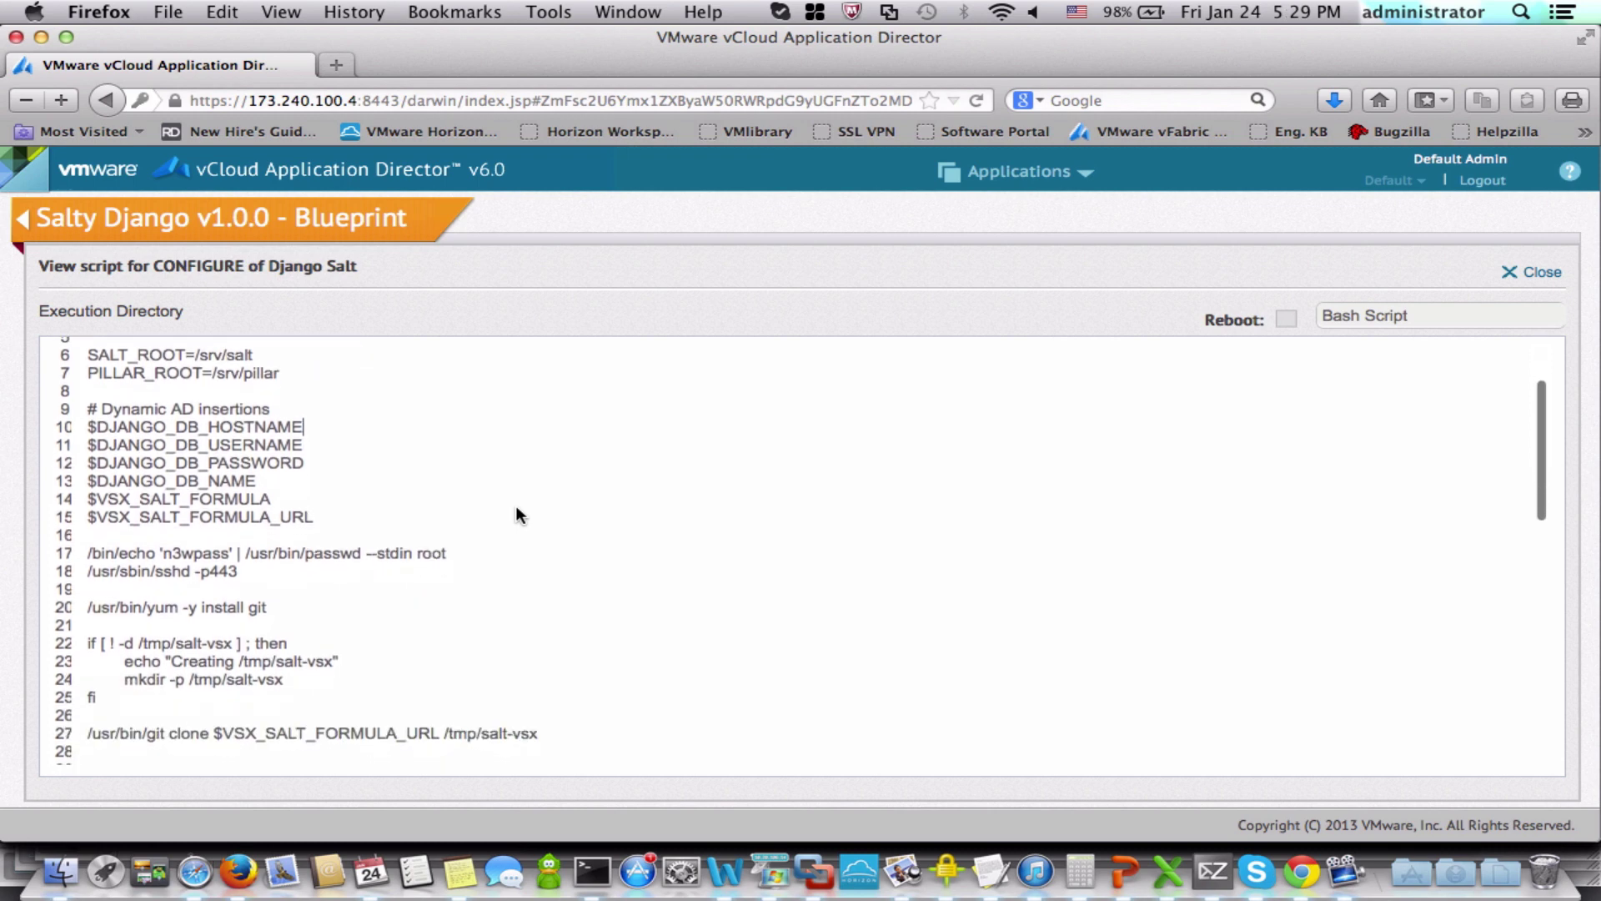
drag(87, 553, 288, 567)
click(377, 593)
scroll(377, 593, down, 5)
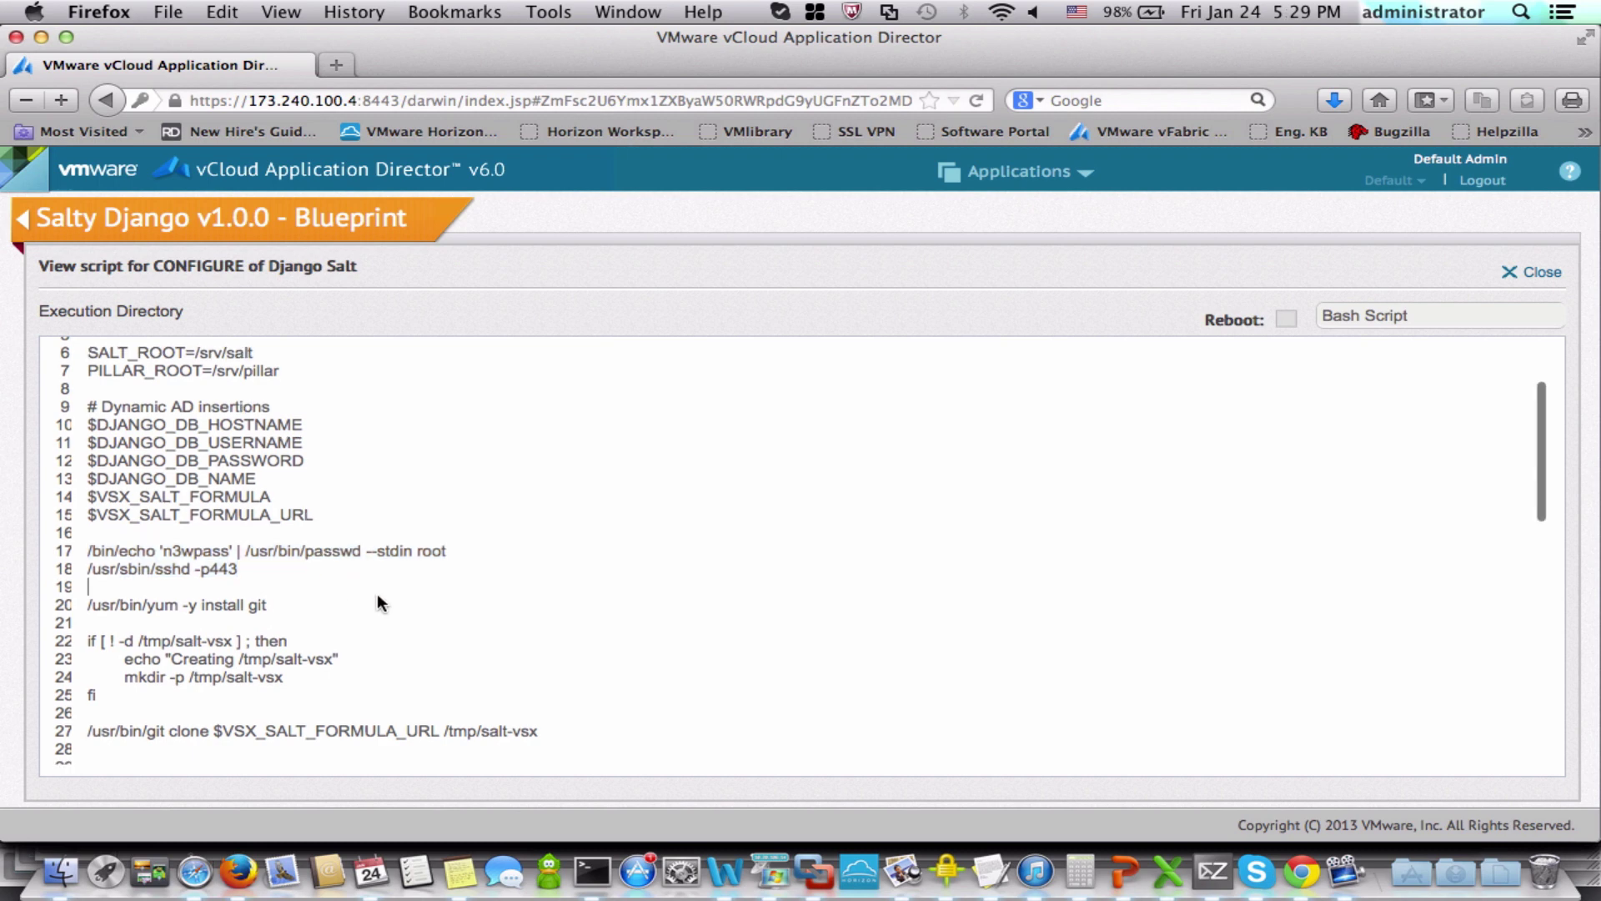
Step: Read the rest of the CONFIGURE script, covering the repository clone, Salt and Pillar directory creation, and database settings
scroll(377, 592, down, 7)
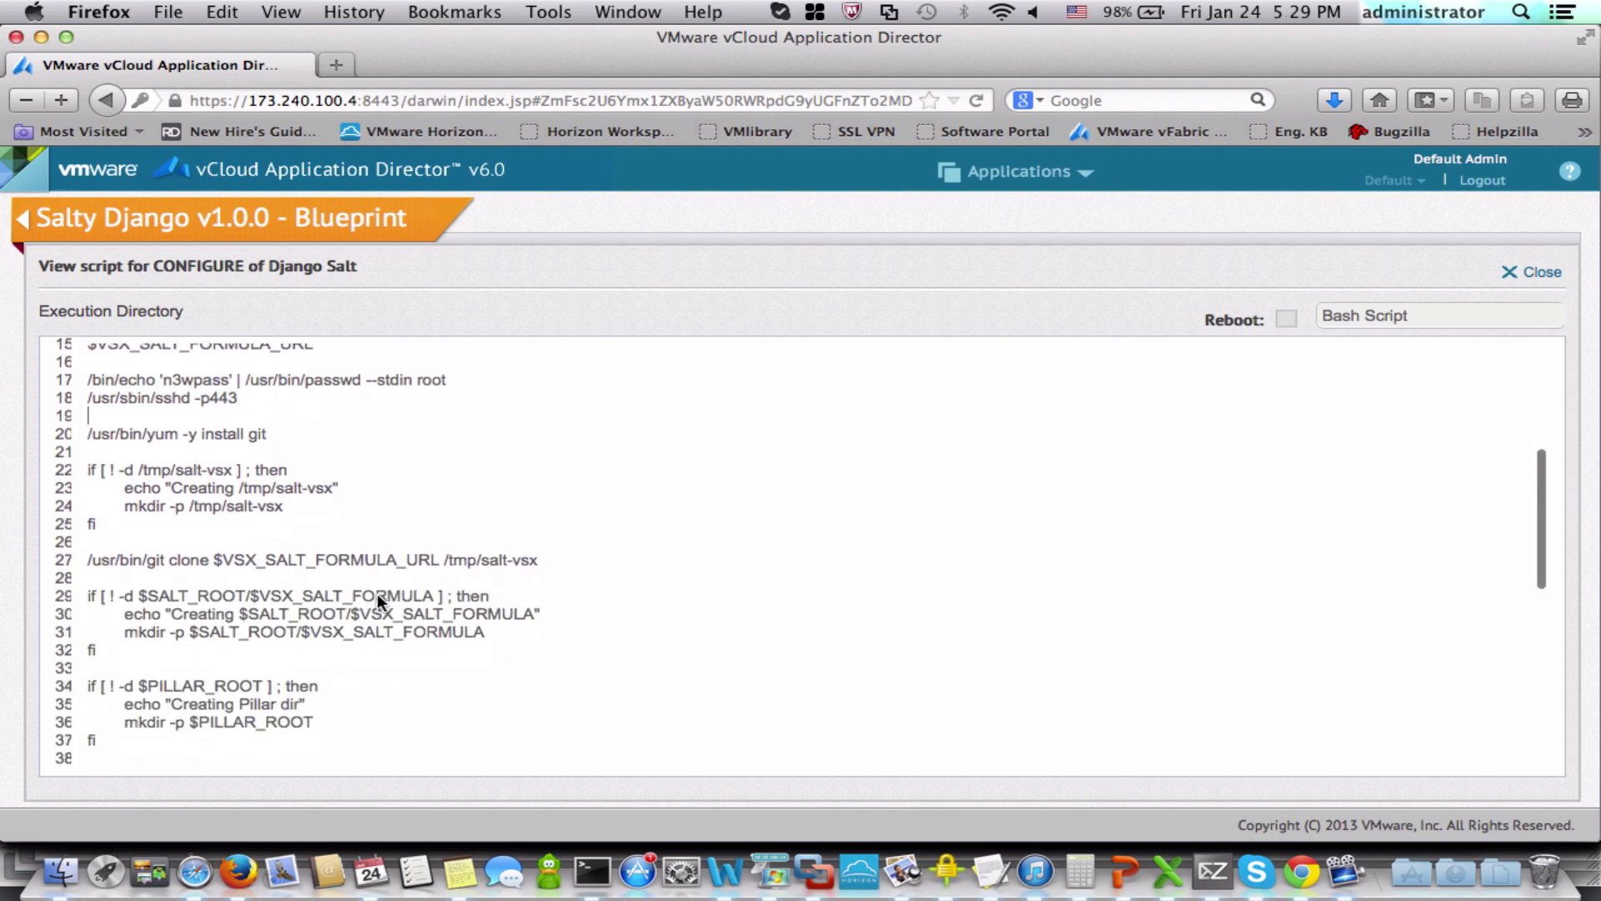
scroll(377, 593, down, 12)
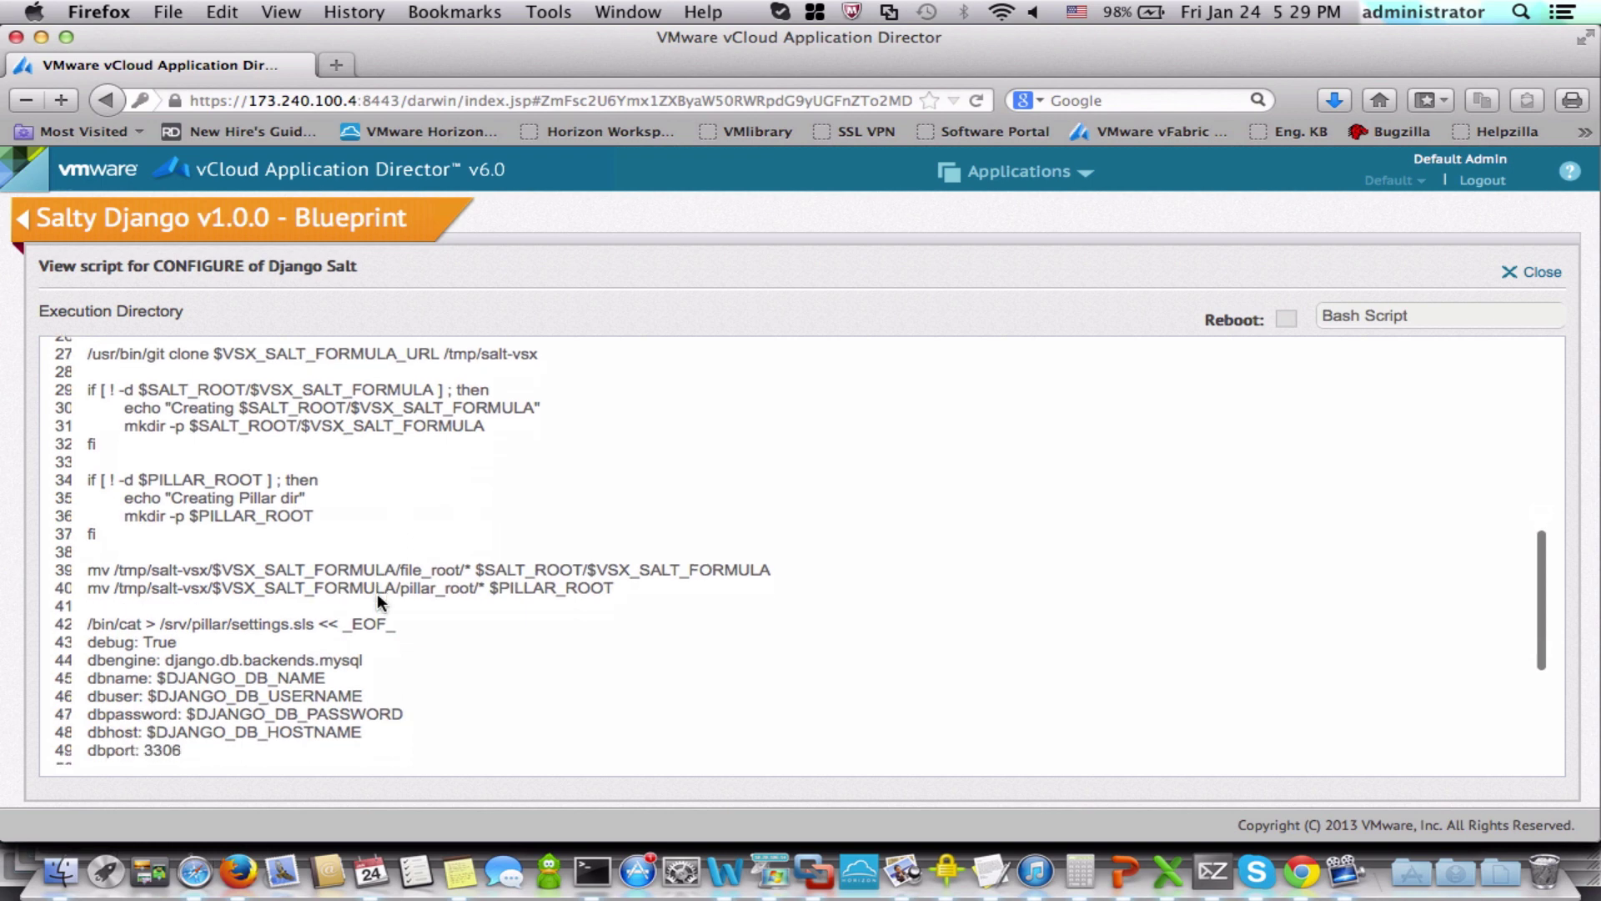
scroll(377, 601, down, 1)
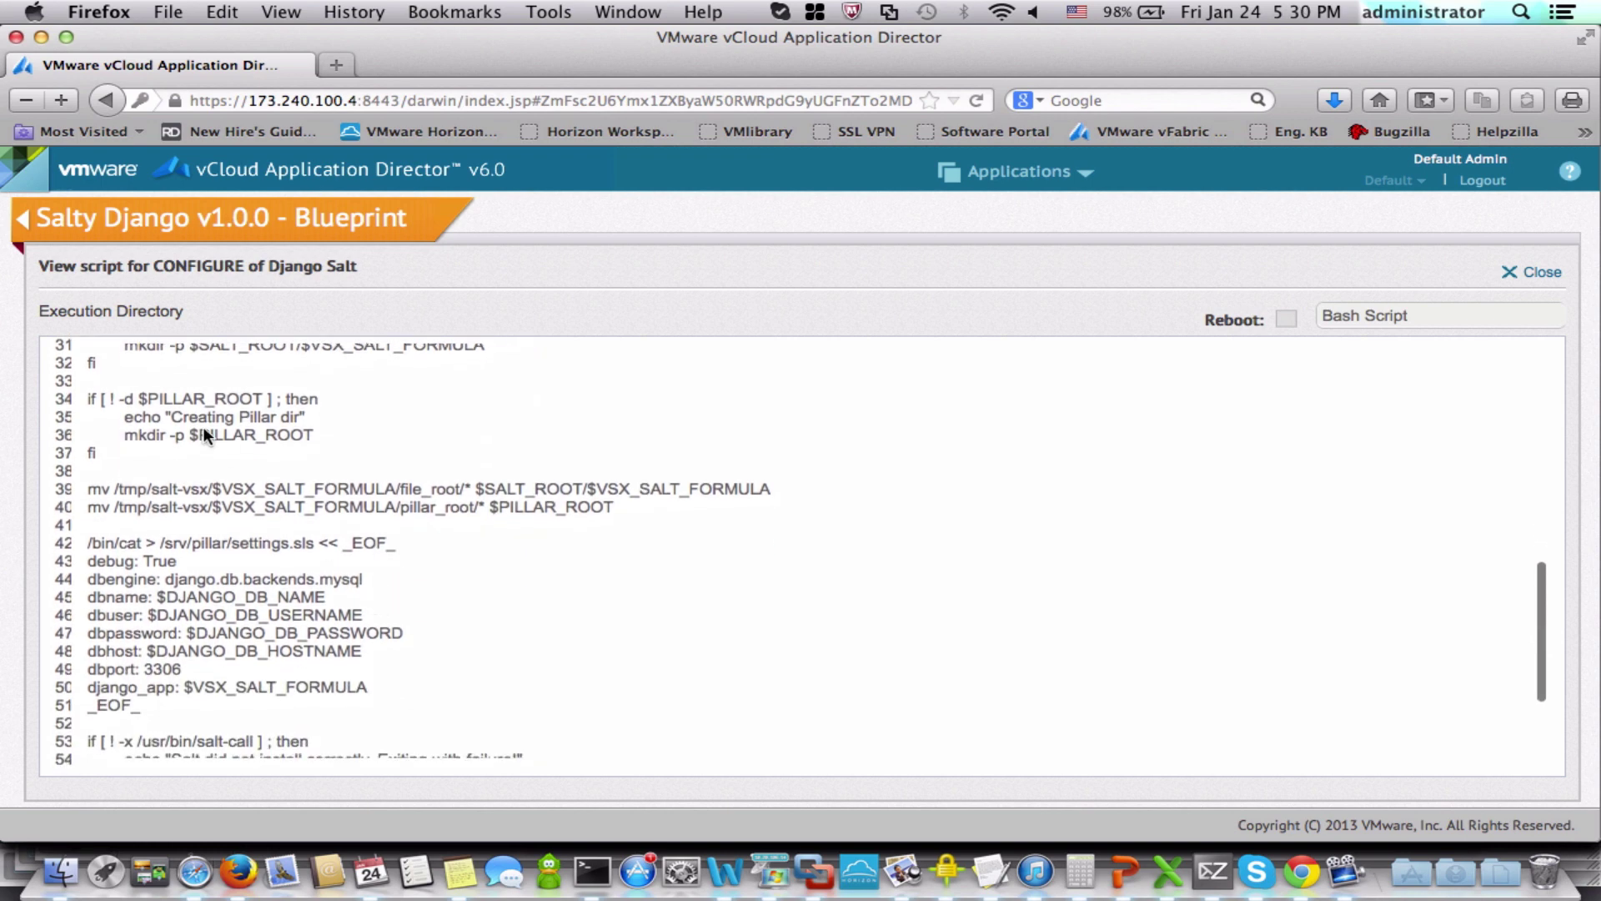
drag(171, 421, 233, 419)
scroll(457, 552, down, 6)
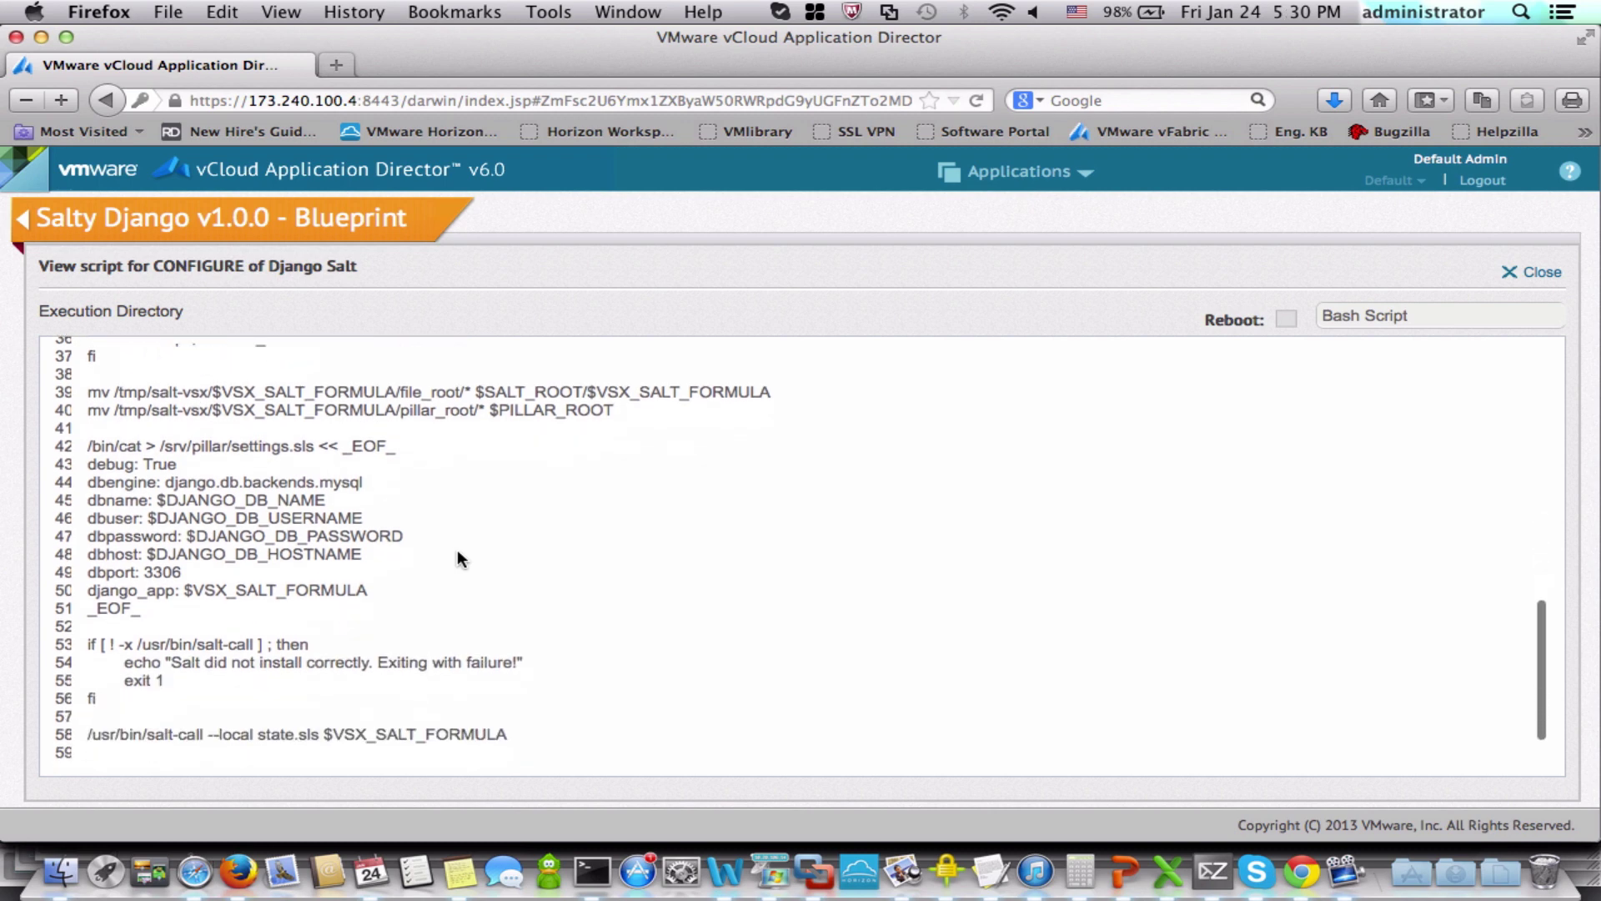
scroll(457, 549, down, 1)
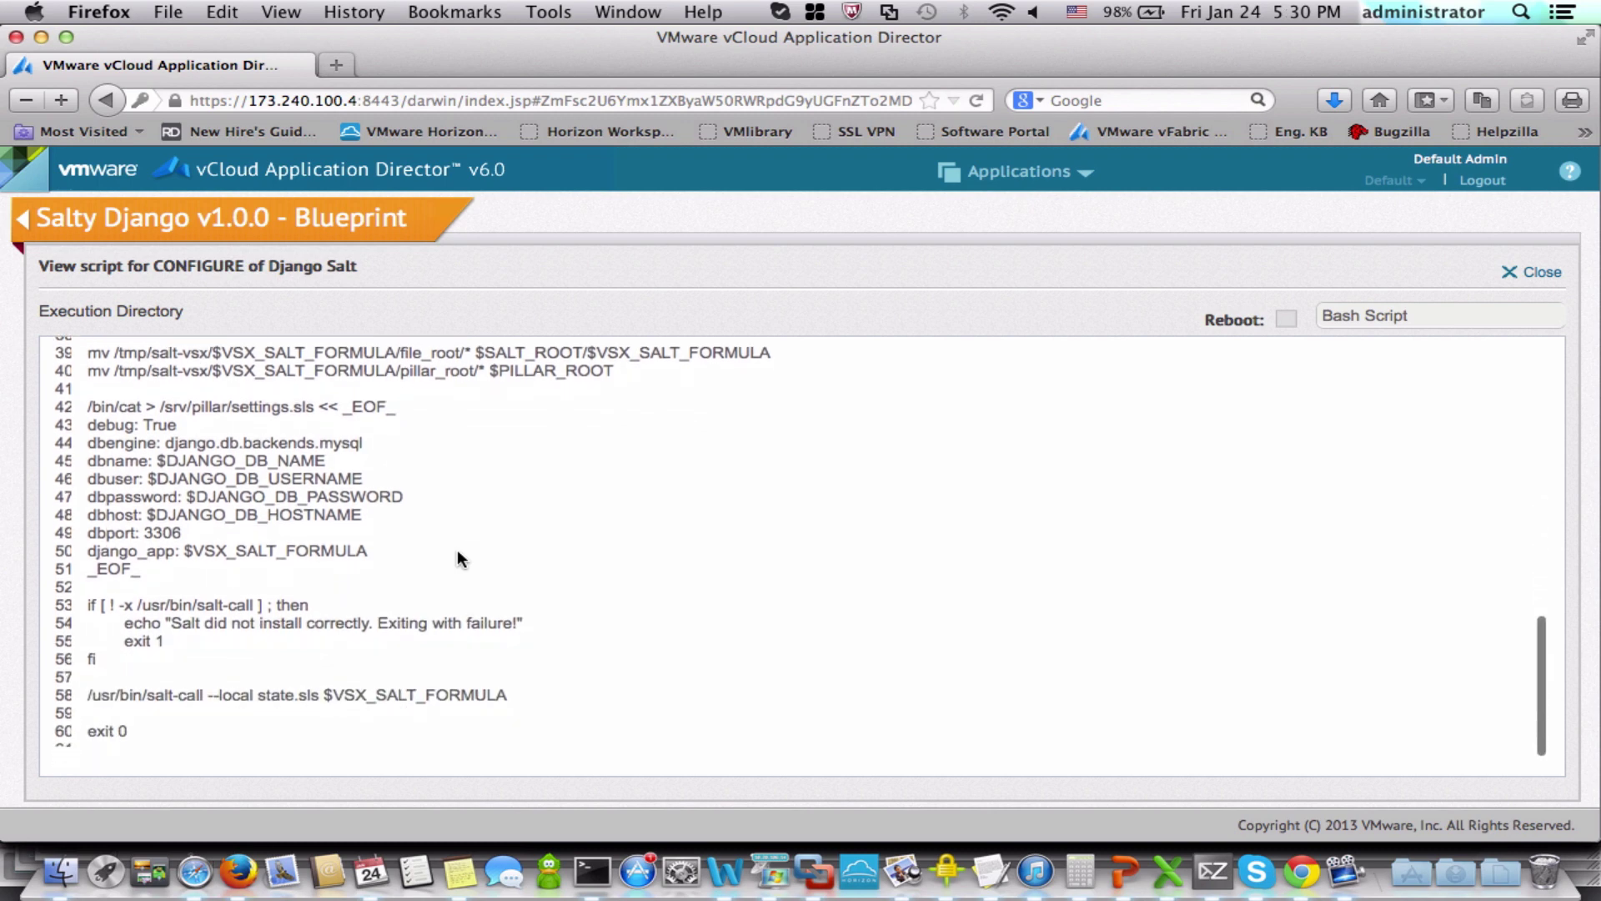
Step: Examine the script's django_app setting and the salt-call command with its local option, and close the script
click(272, 663)
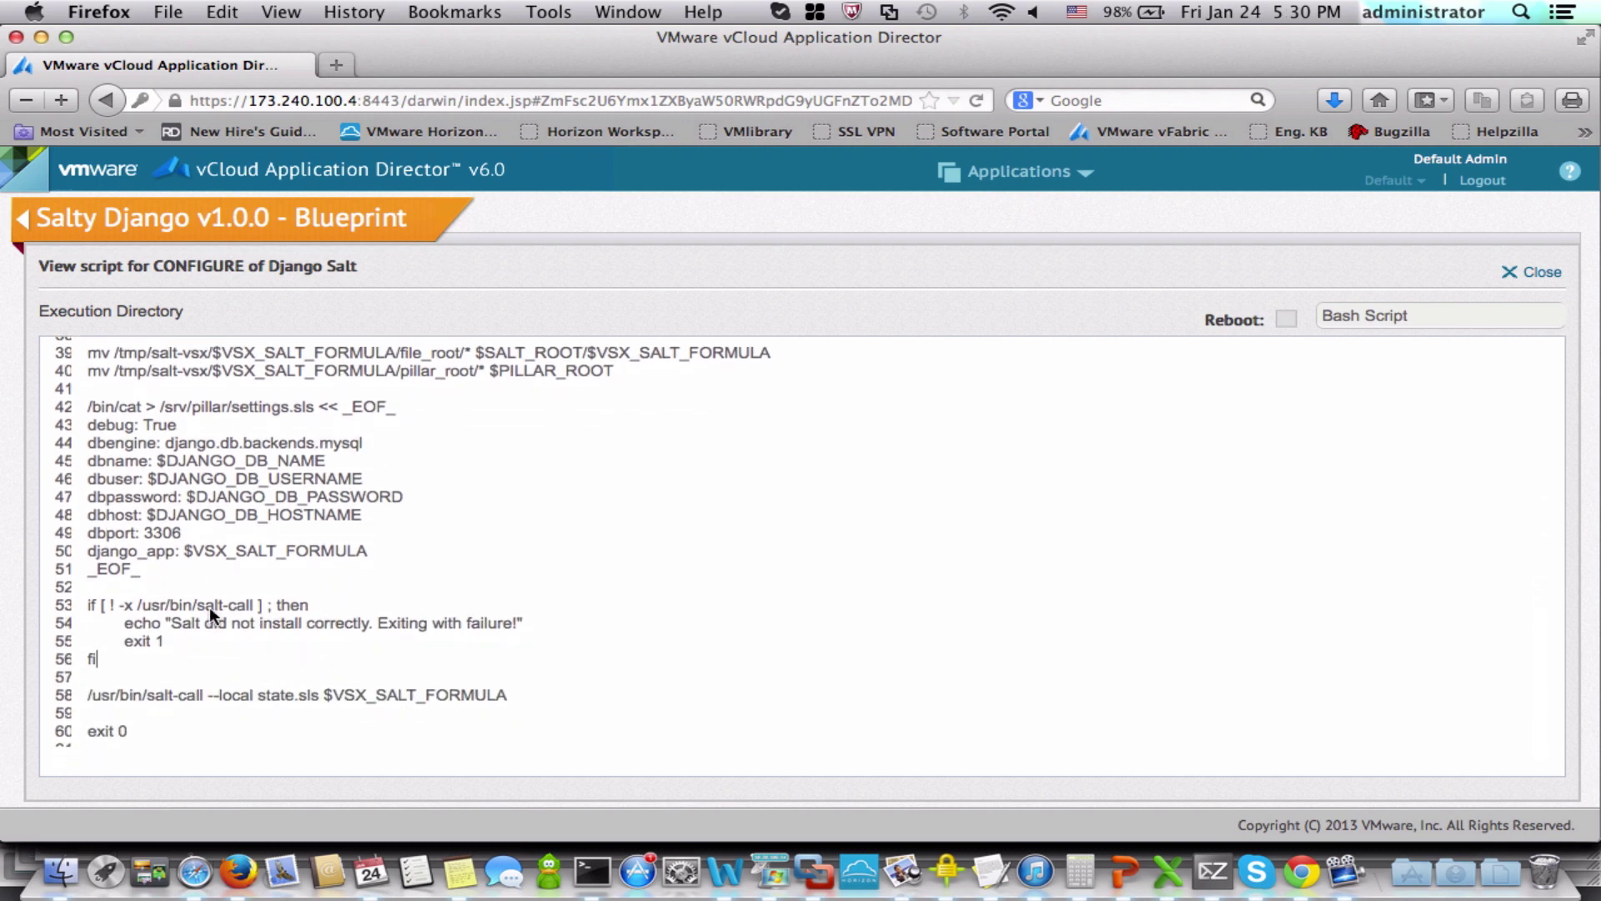
drag(196, 554, 373, 549)
click(374, 549)
drag(87, 694, 533, 701)
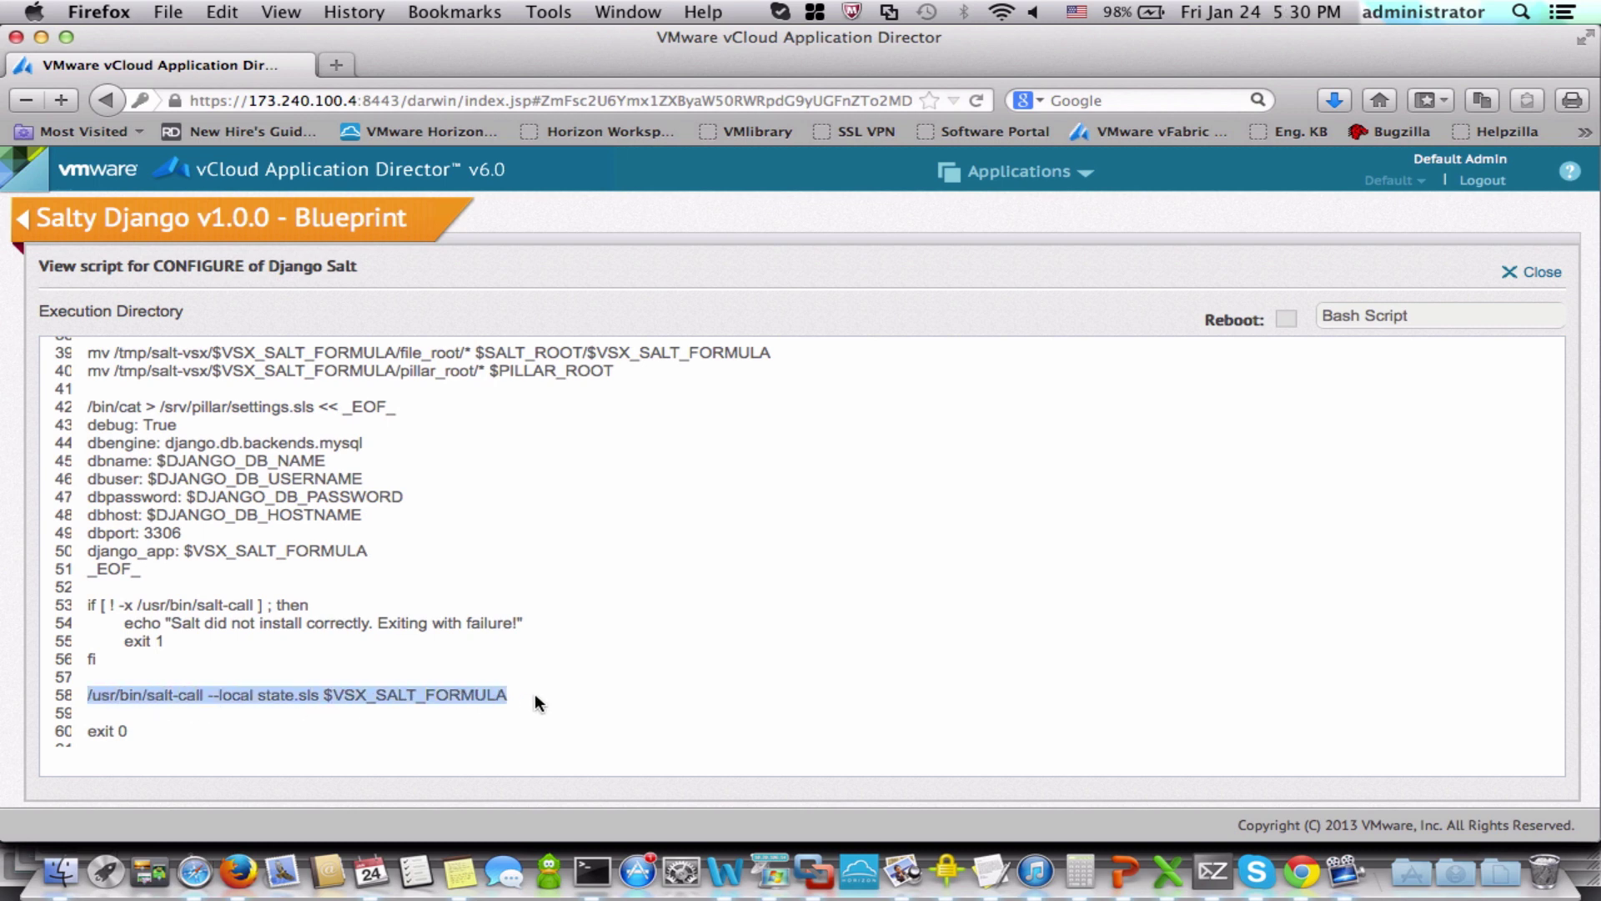
click(535, 696)
double_click(230, 697)
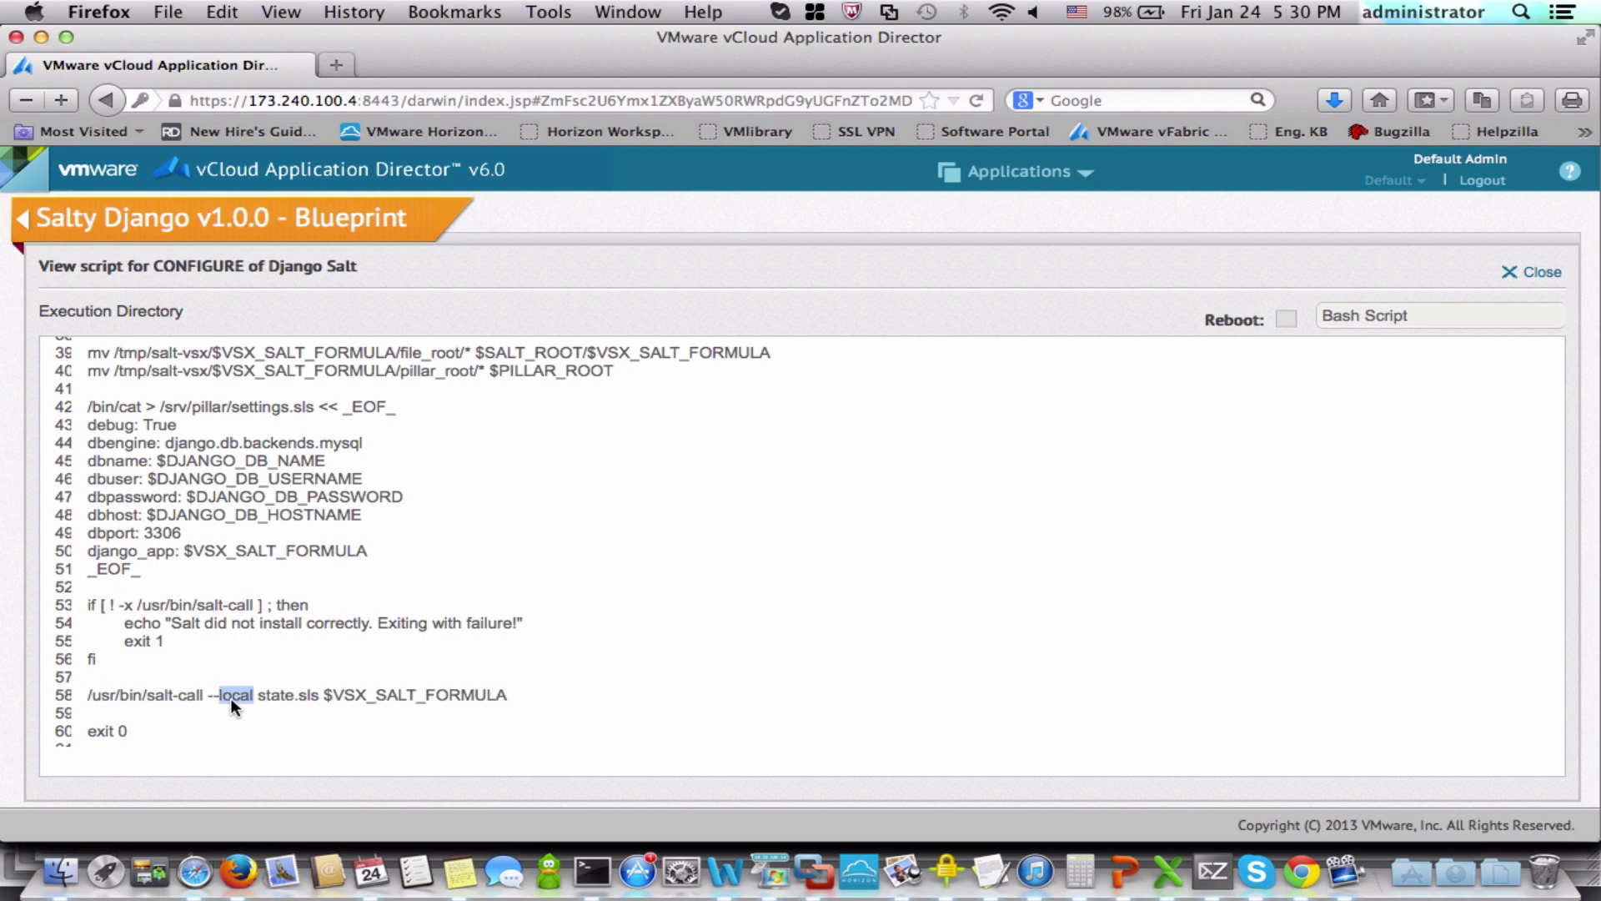
click(1541, 275)
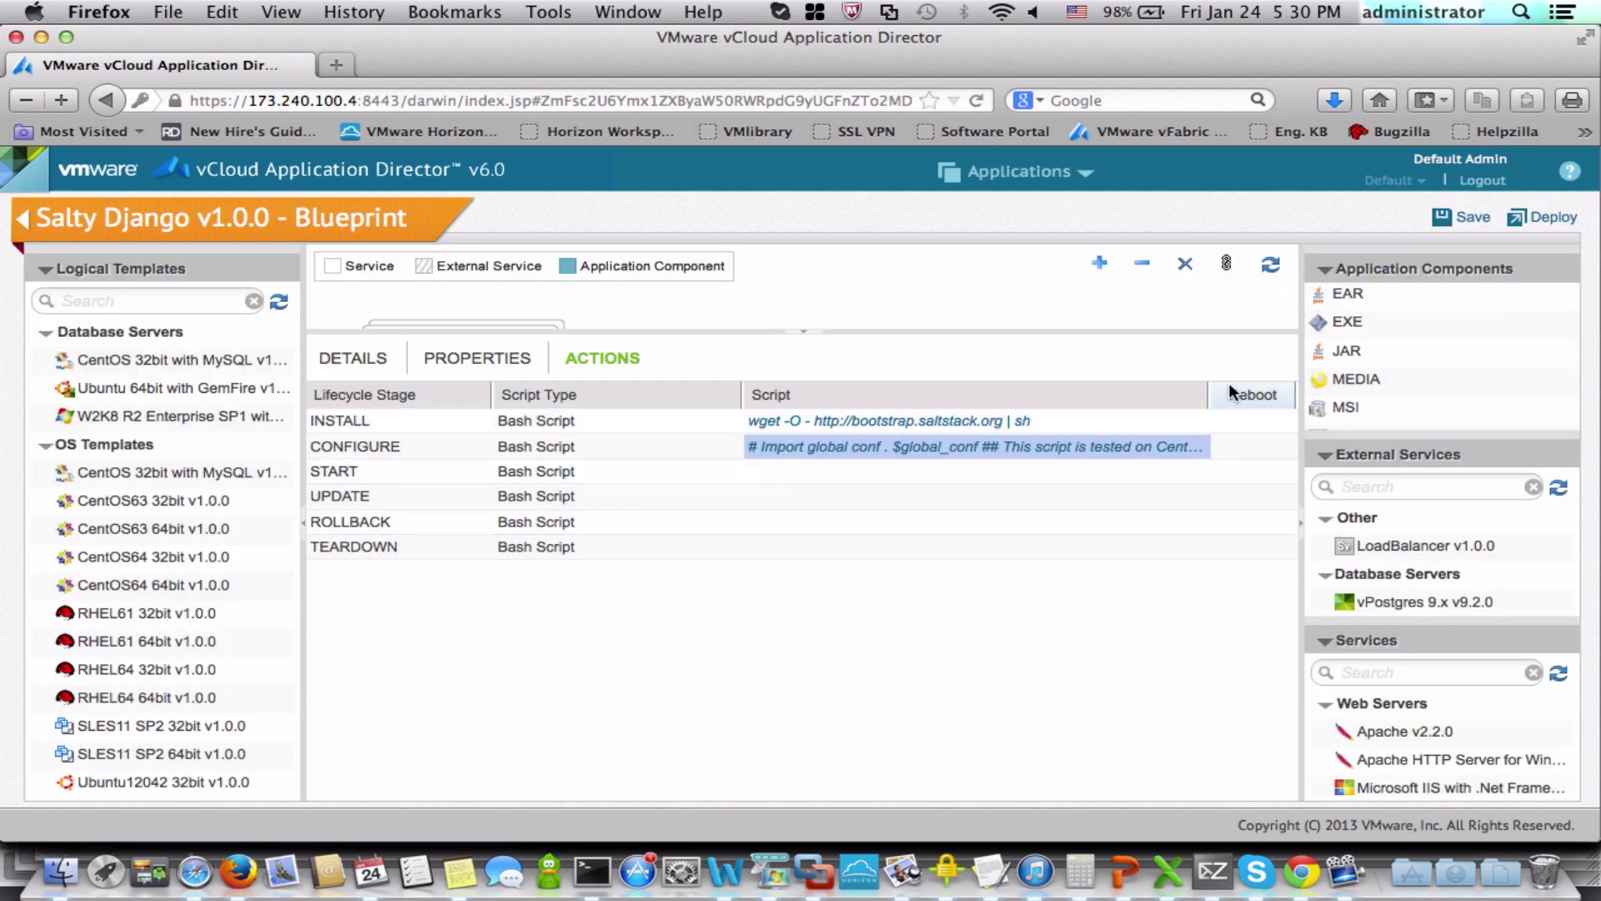
Step: Bring the full blueprint diagram back into view and review the DemoApp component's properties
drag(1210, 332, 1200, 598)
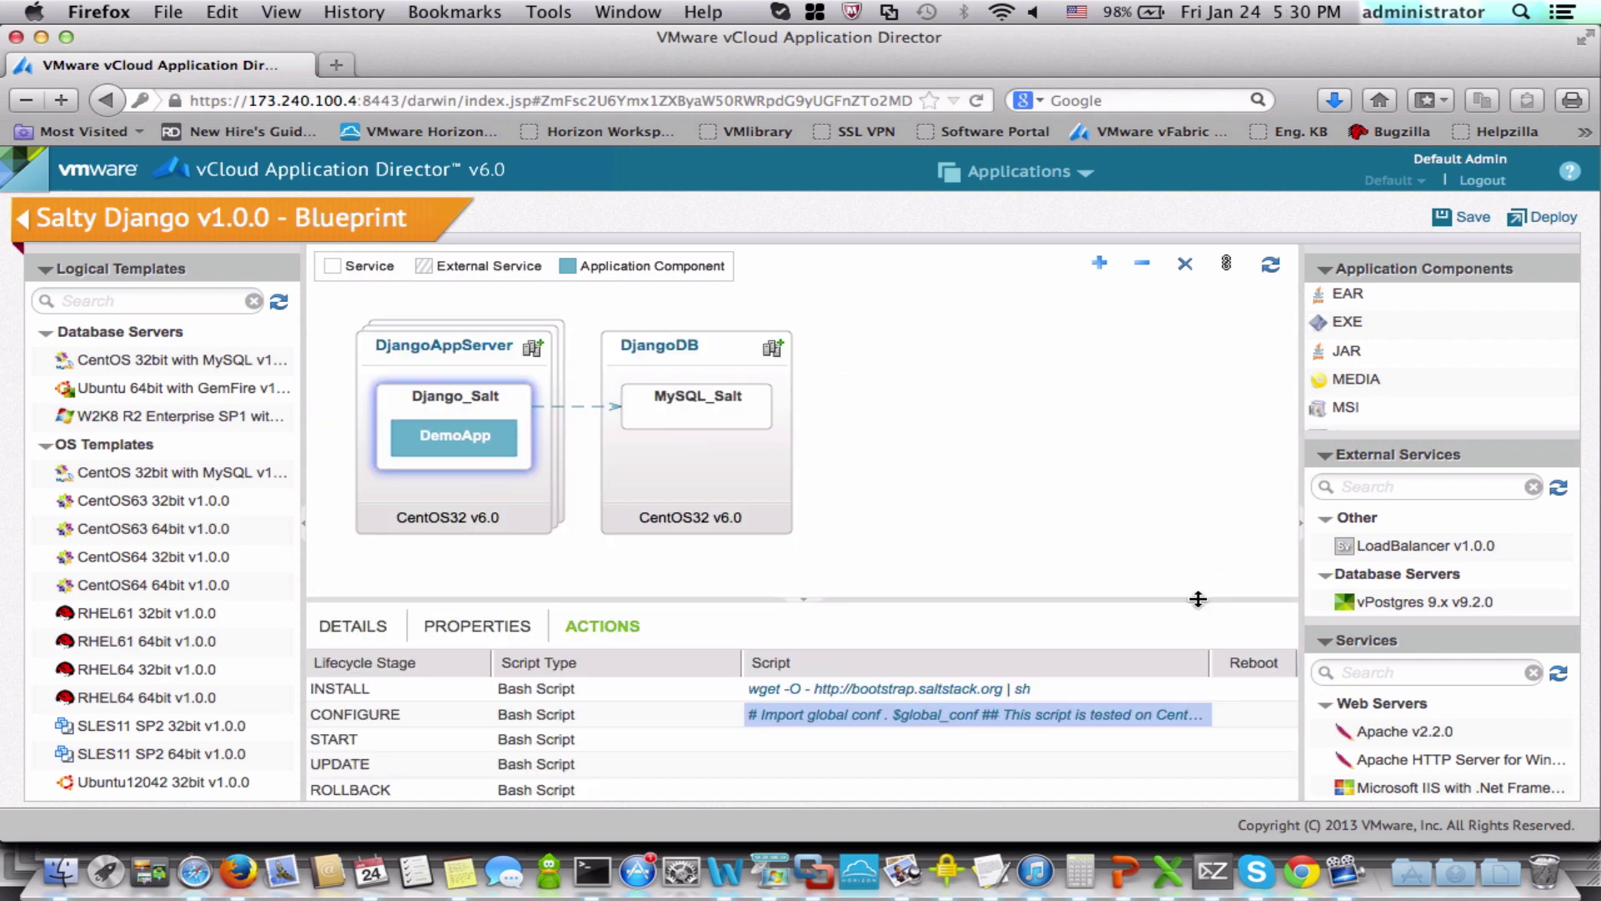
click(495, 442)
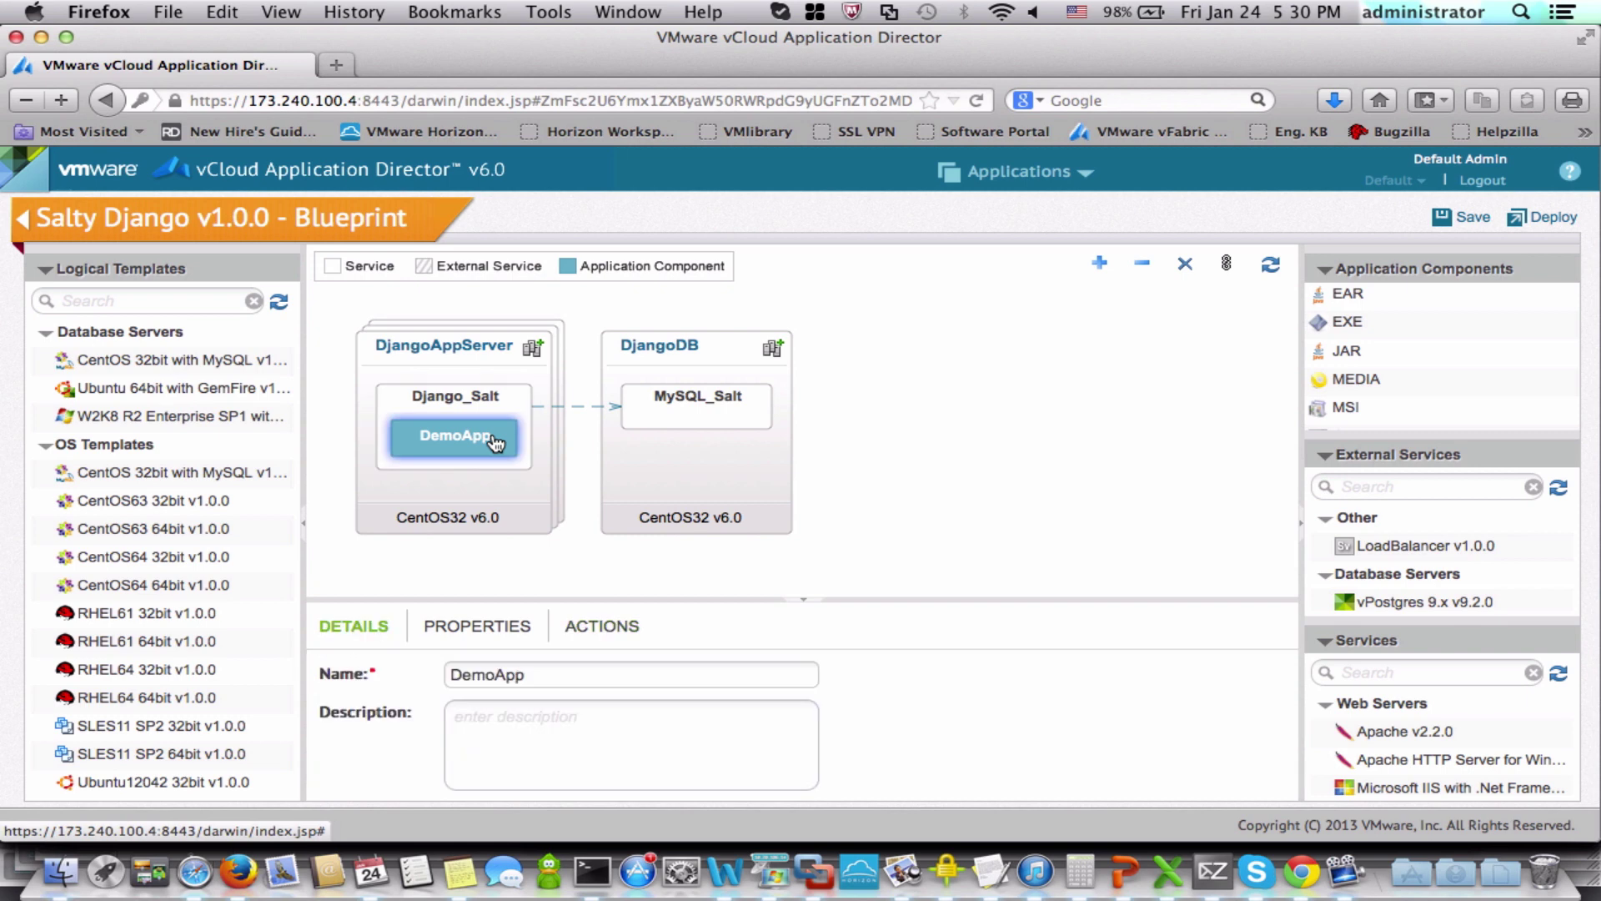
click(507, 632)
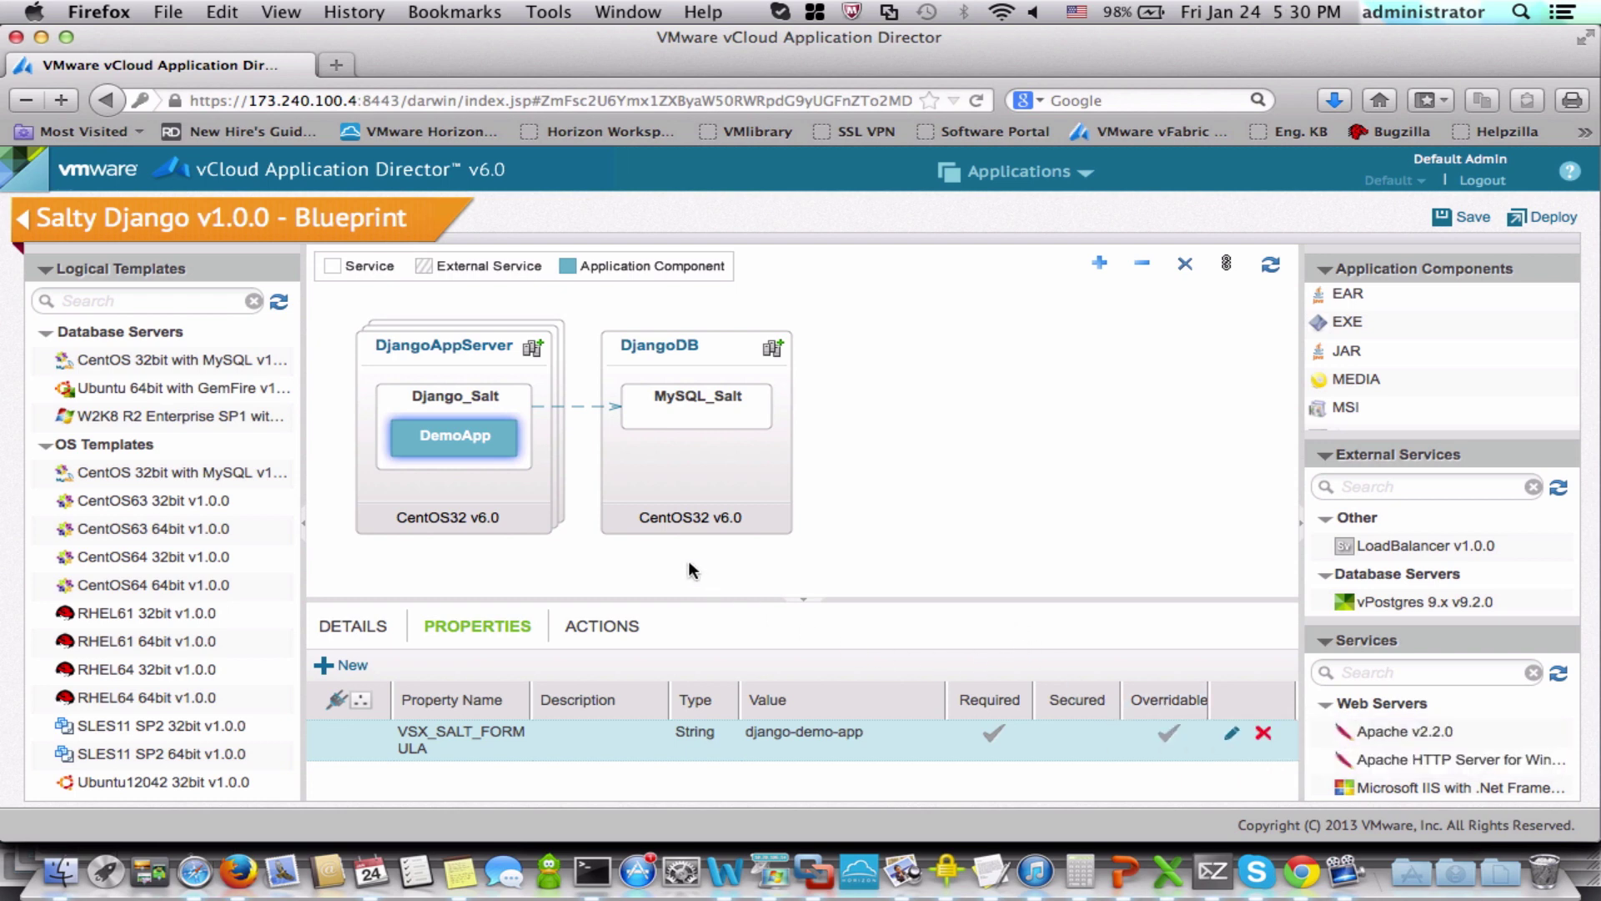
Step: Review the MySQL_Salt service's actions and its full list of properties on the DjangoDB node
click(703, 424)
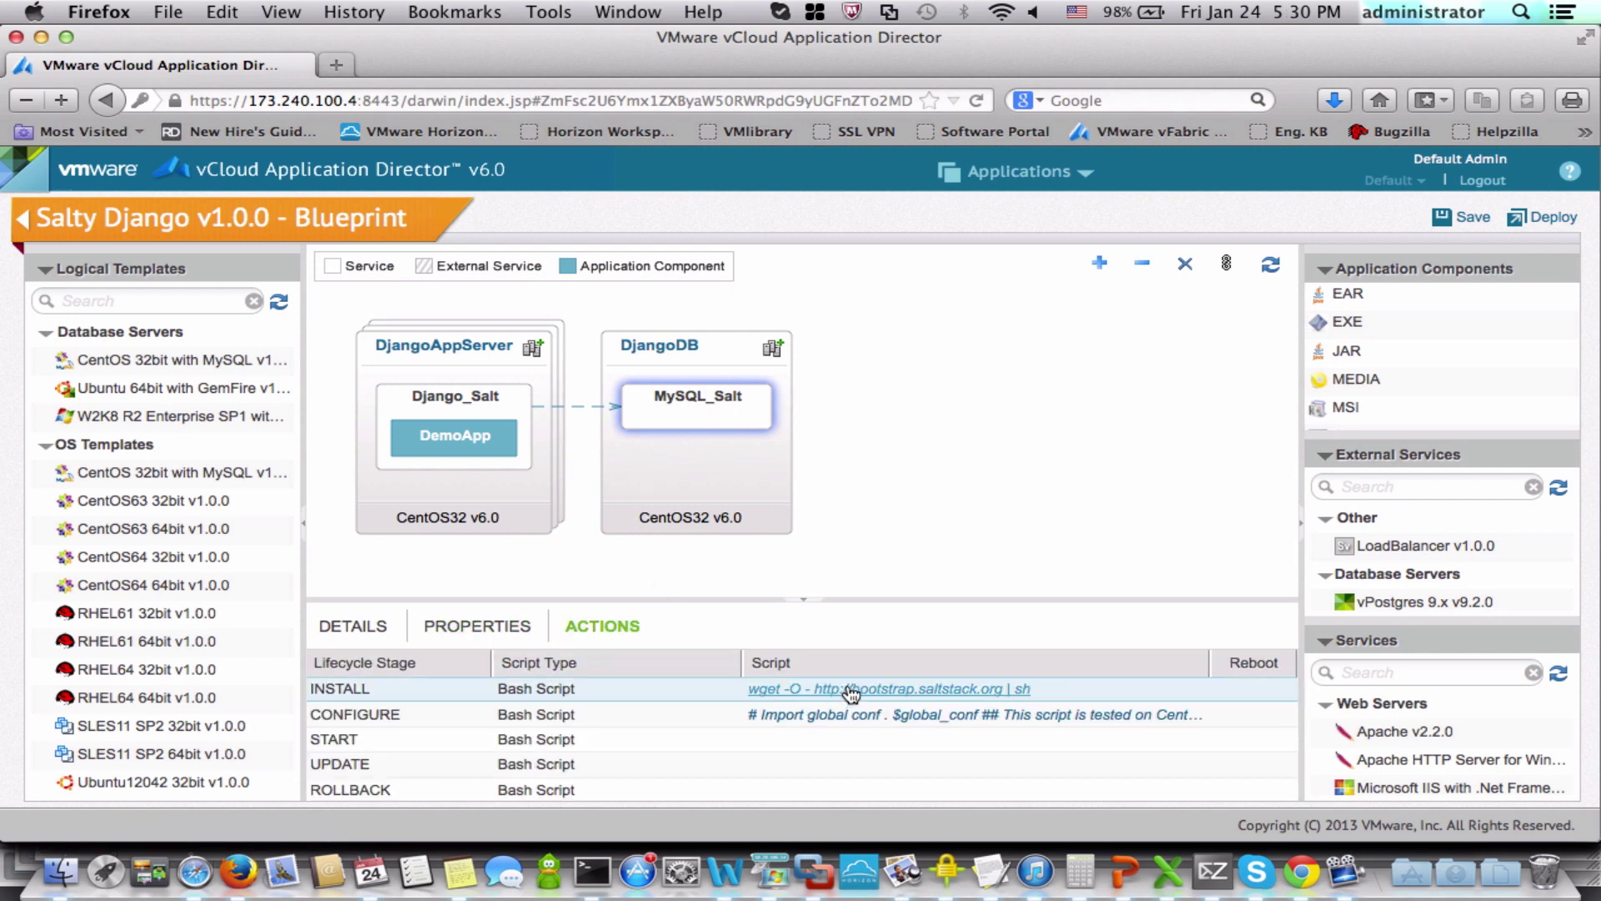
click(515, 627)
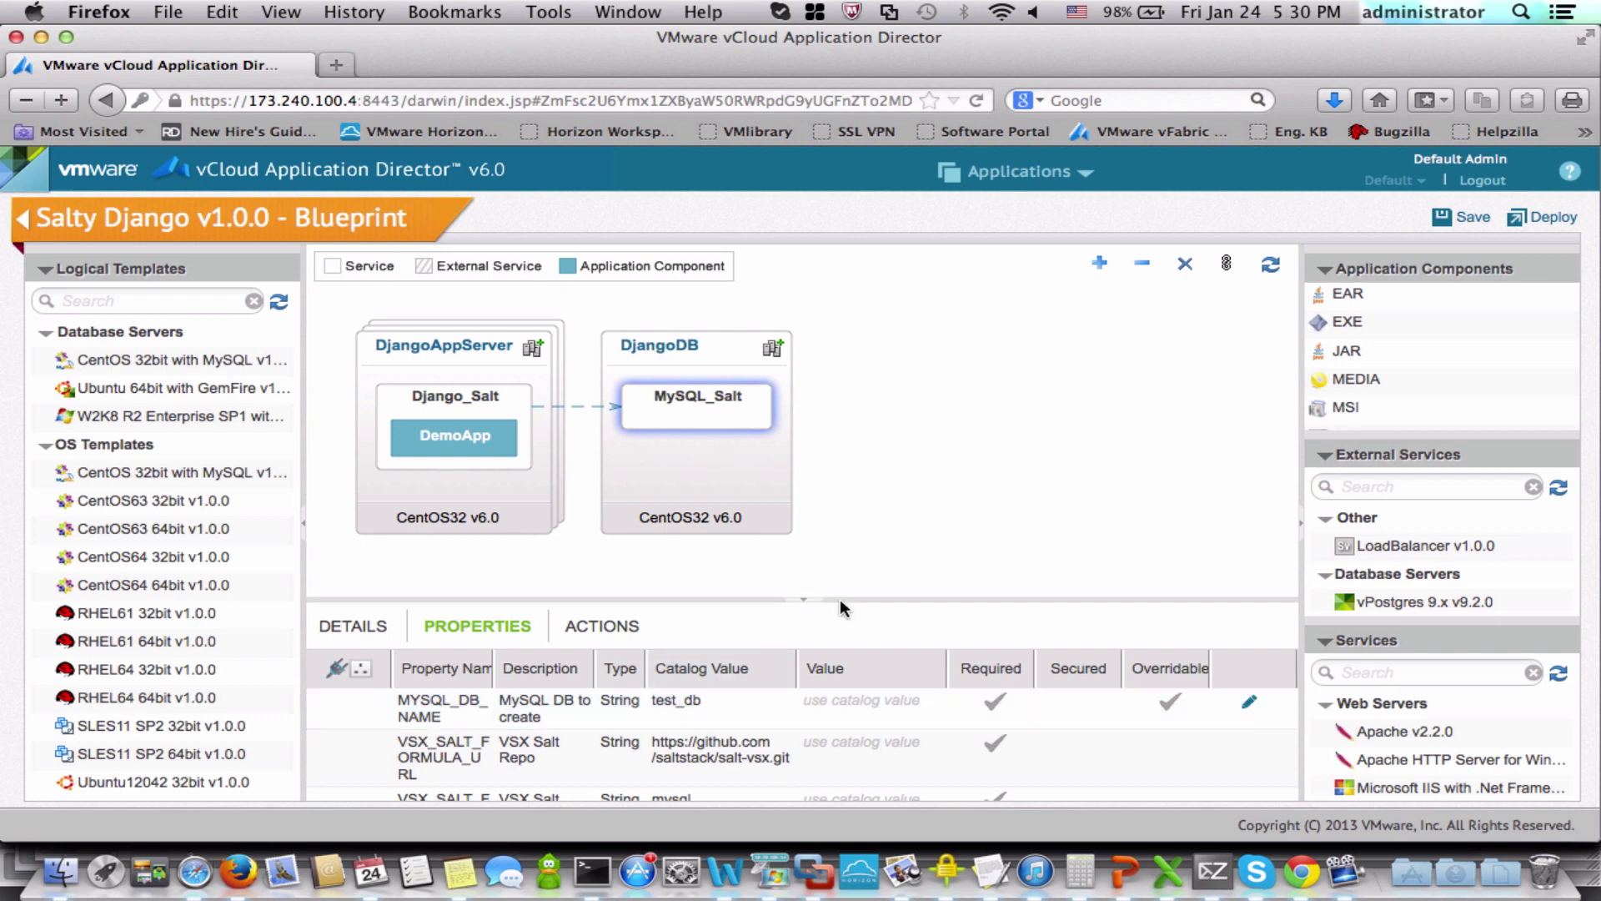
drag(863, 597, 843, 433)
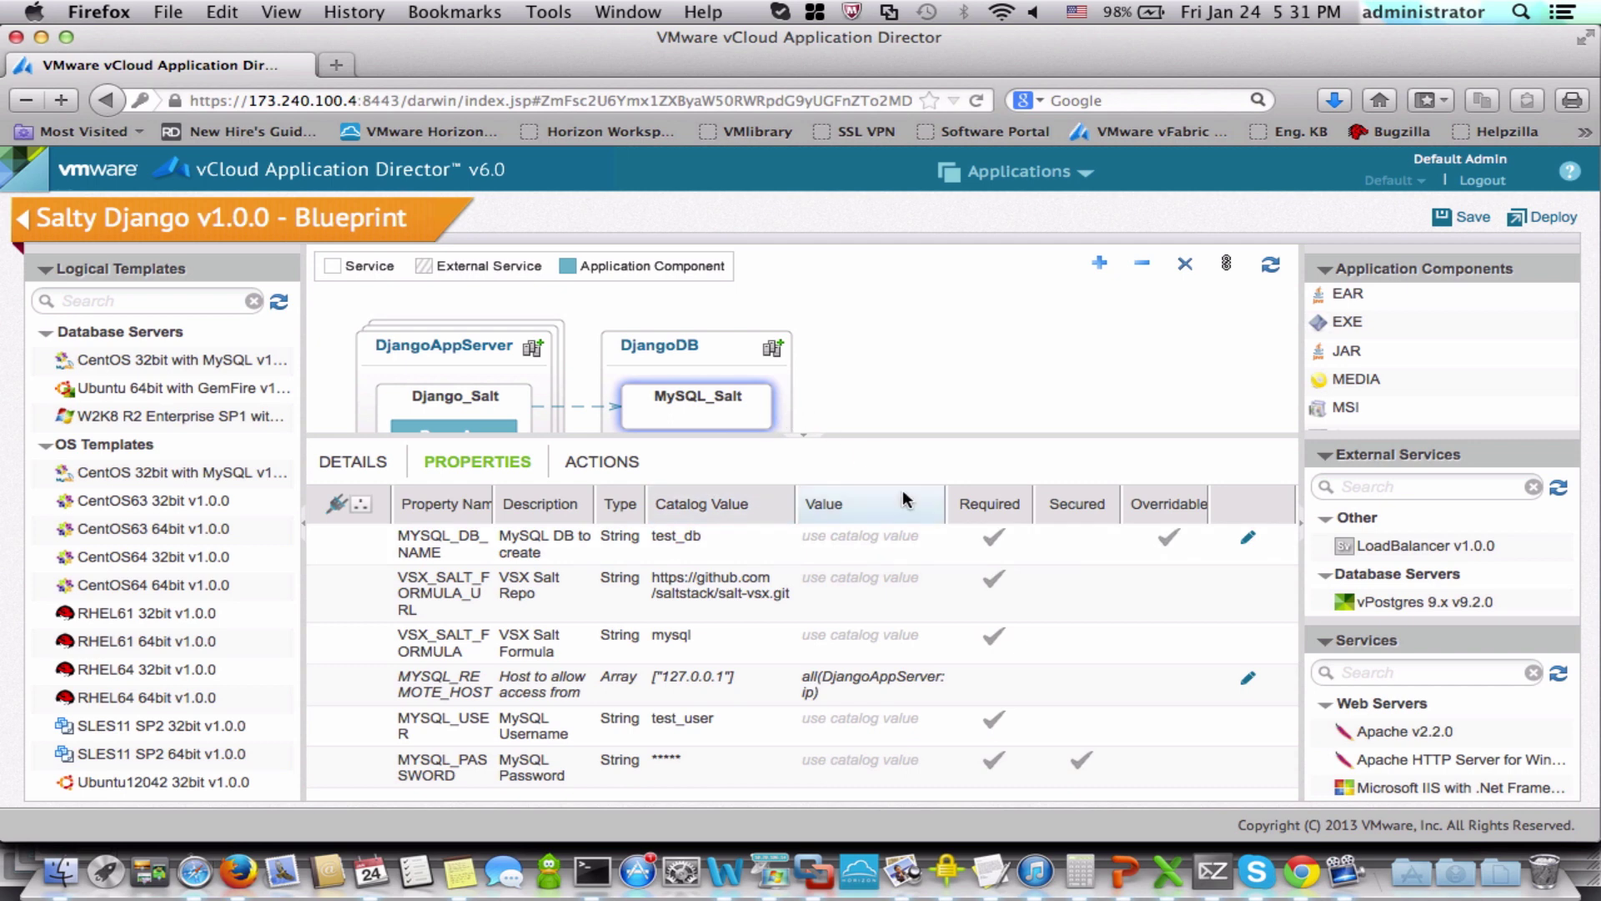
Step: Search the service catalog for "salt", look through the matching services, and enlarge the blueprint diagram area again
click(1390, 673)
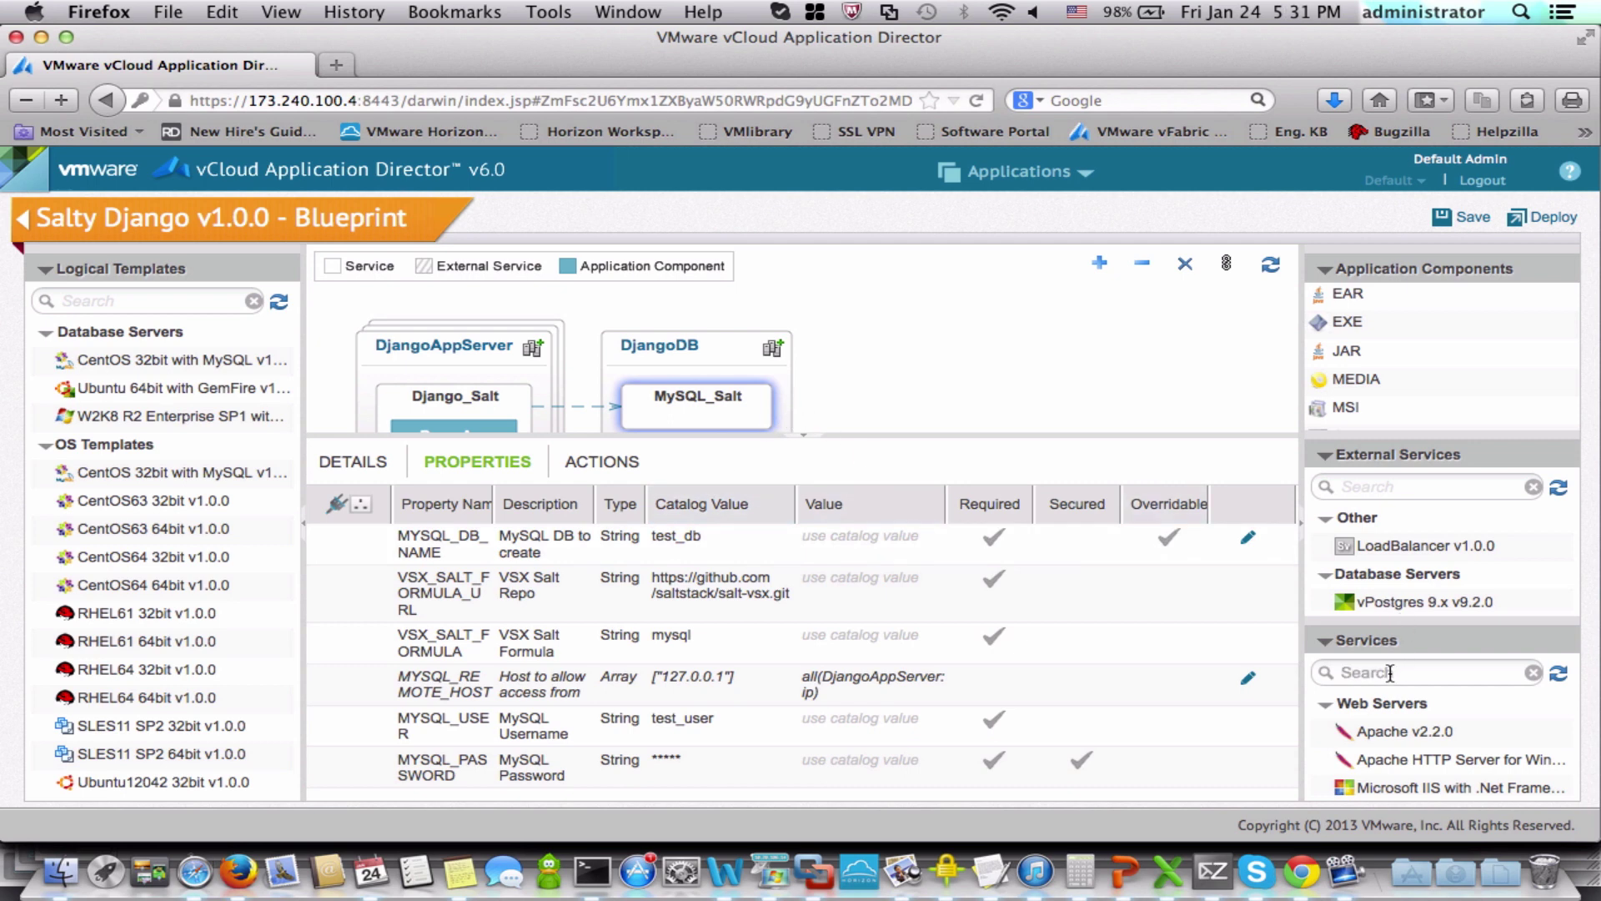
text(salt)
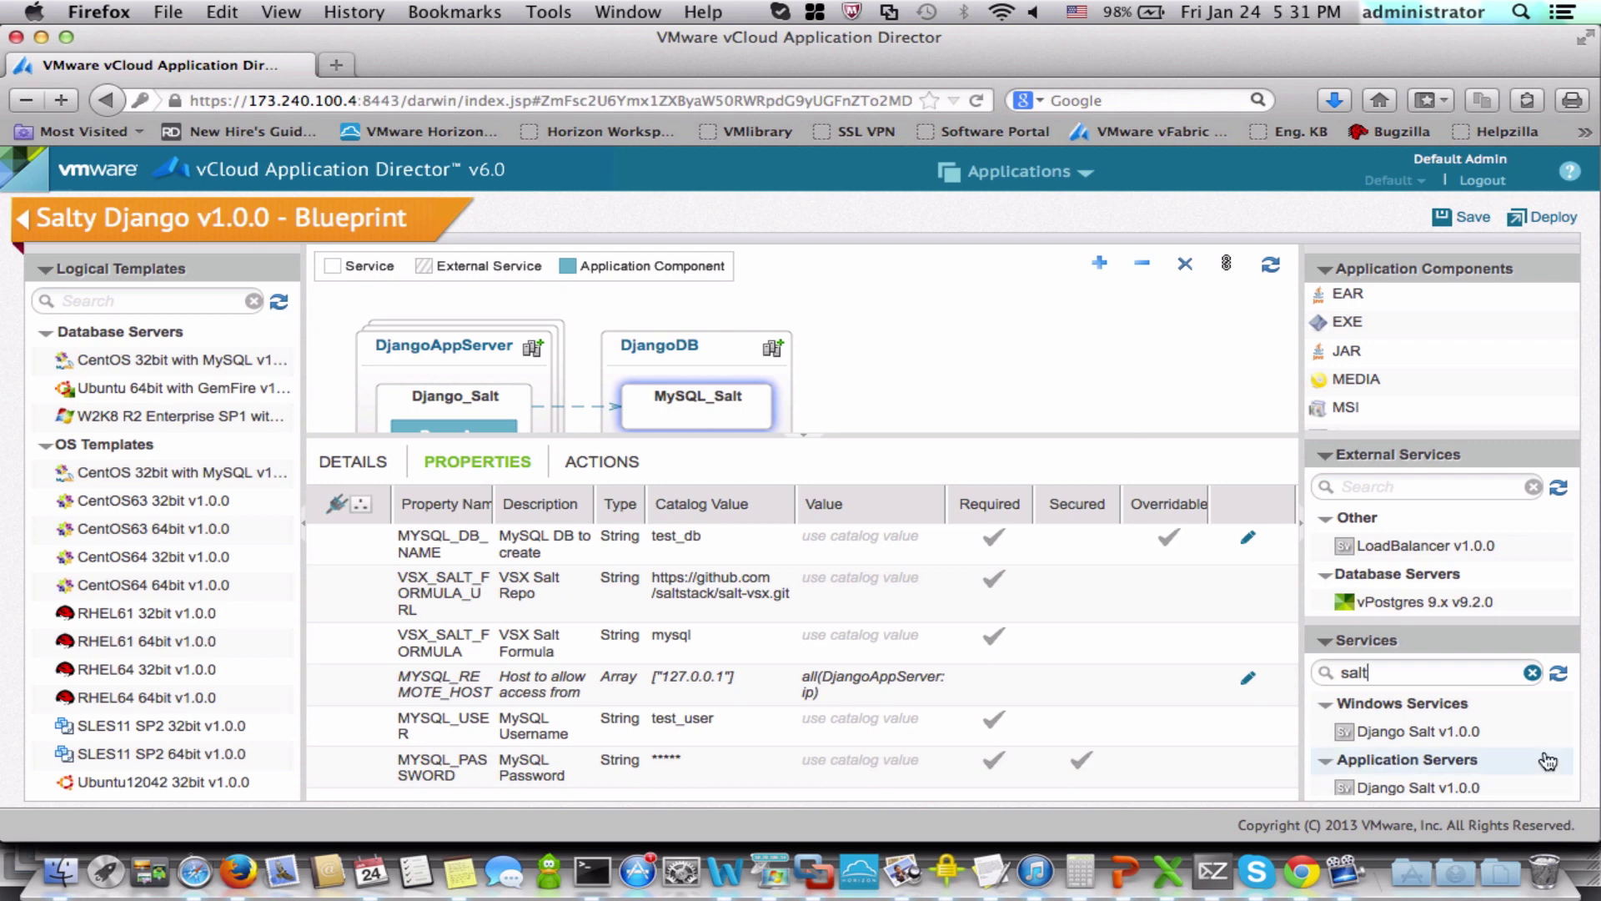
scroll(1417, 730, down, 2)
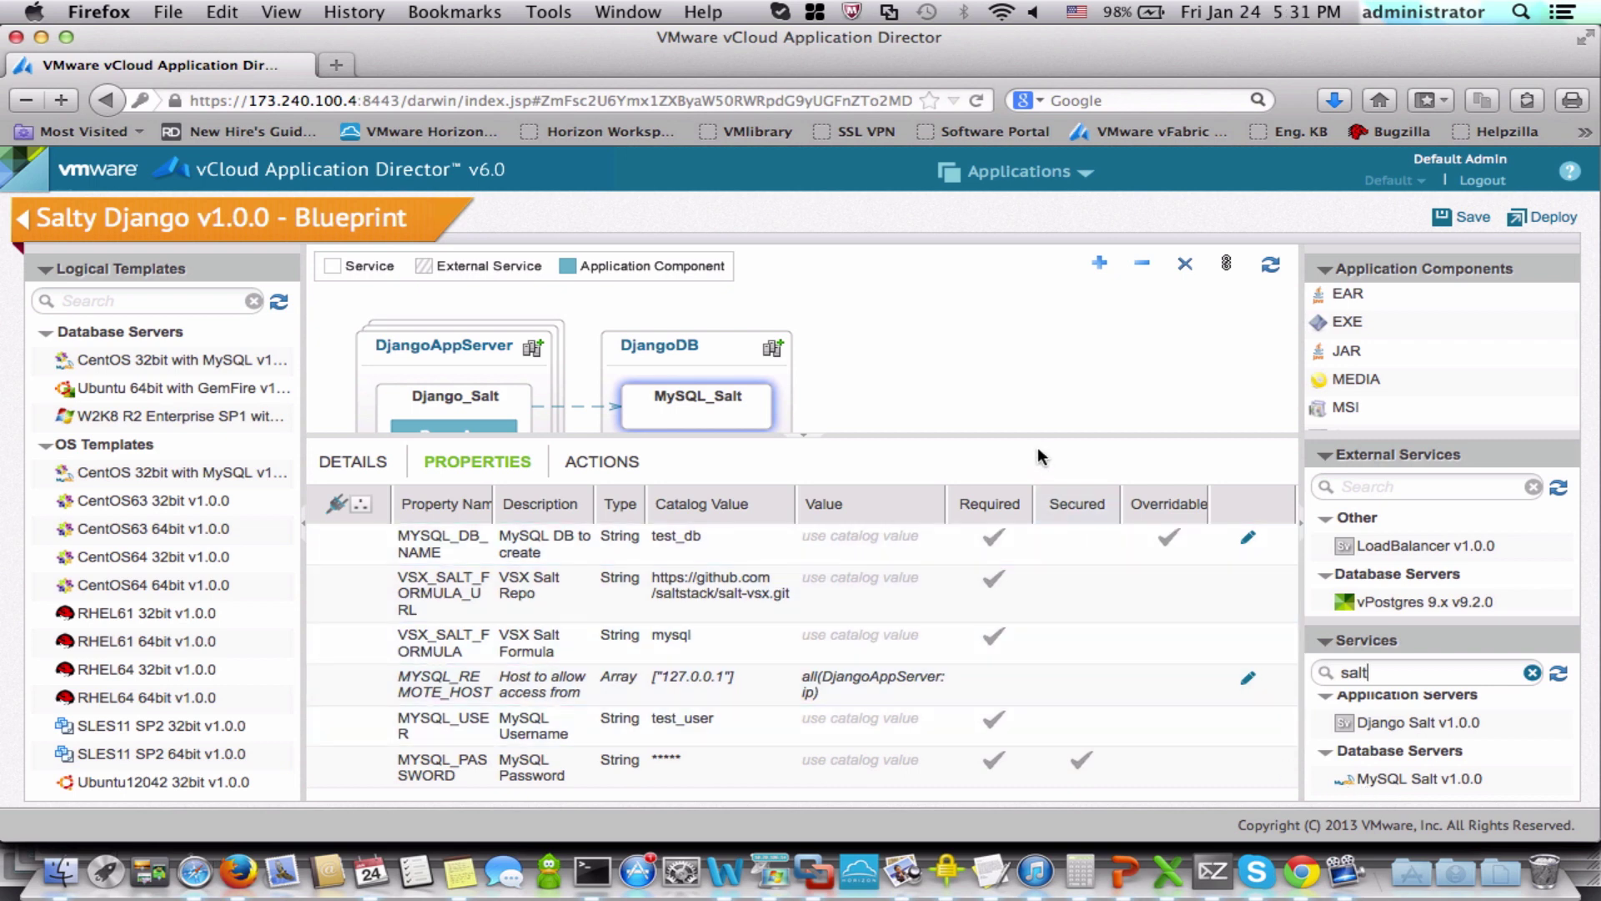
drag(1031, 437, 1043, 628)
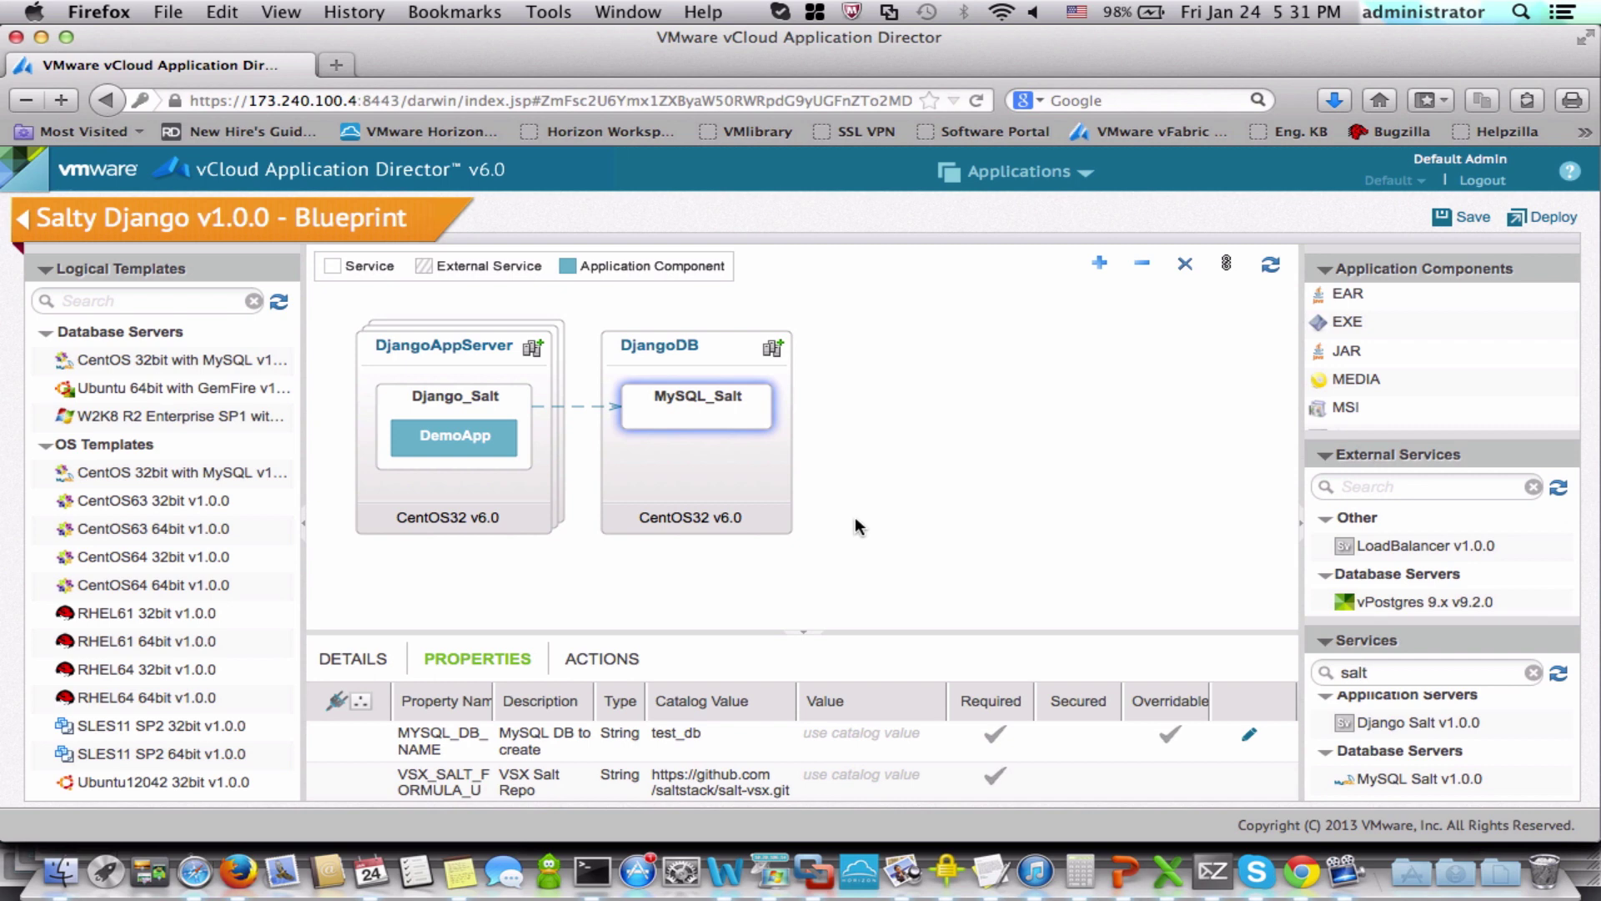
Step: Switch to Deployments, discarding the unsaved blueprint changes, and open the successful Salty Django deployment
click(1055, 180)
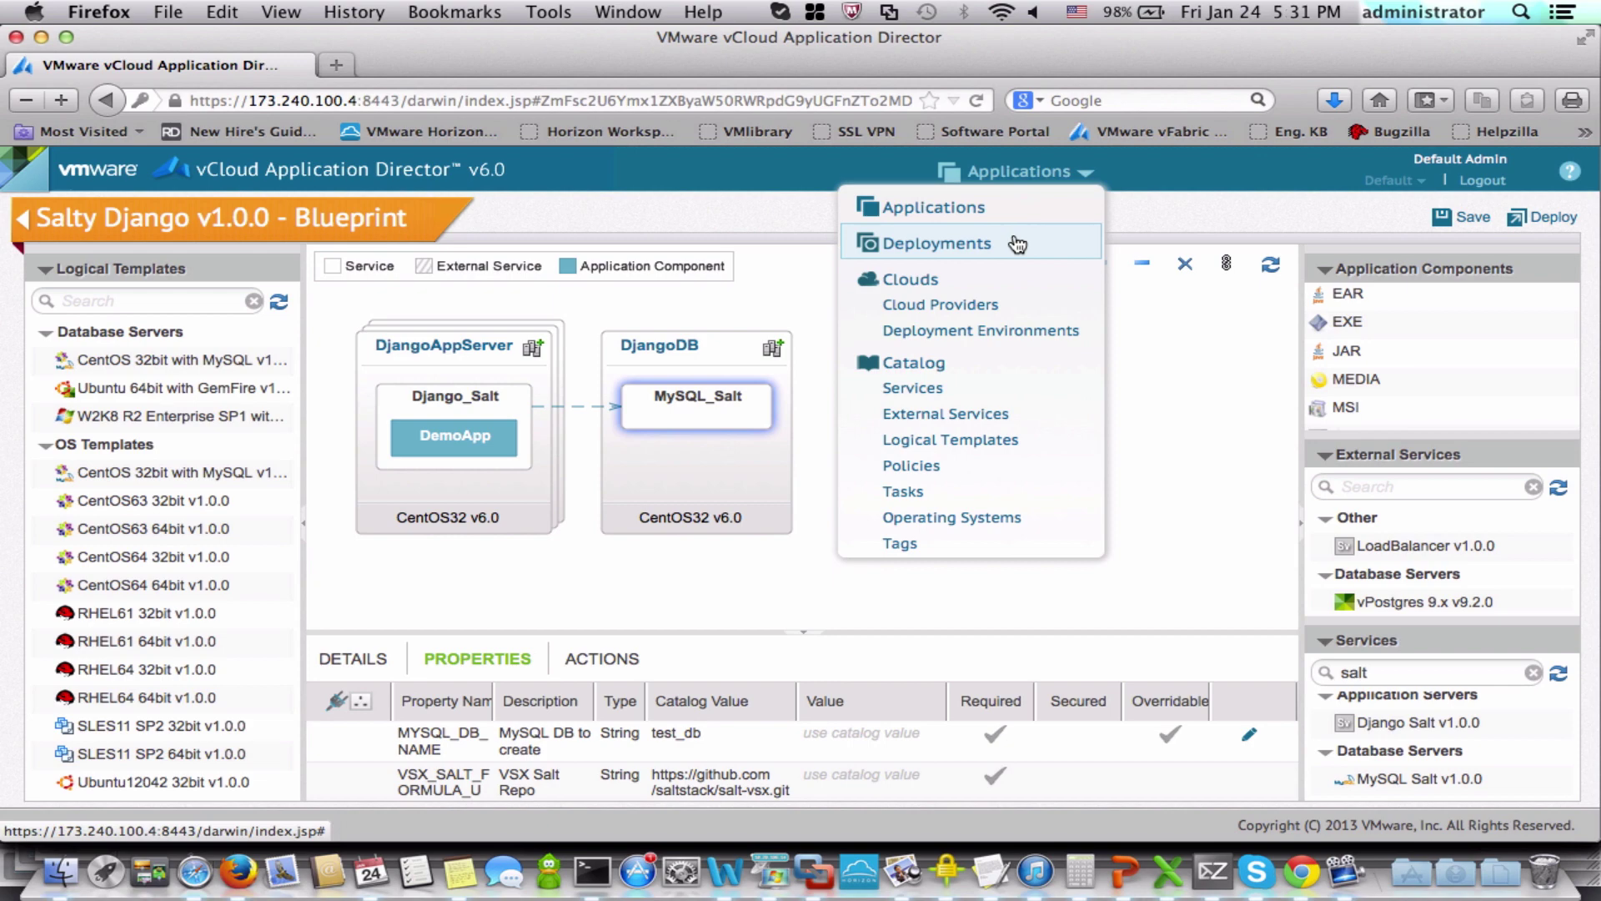
click(1017, 243)
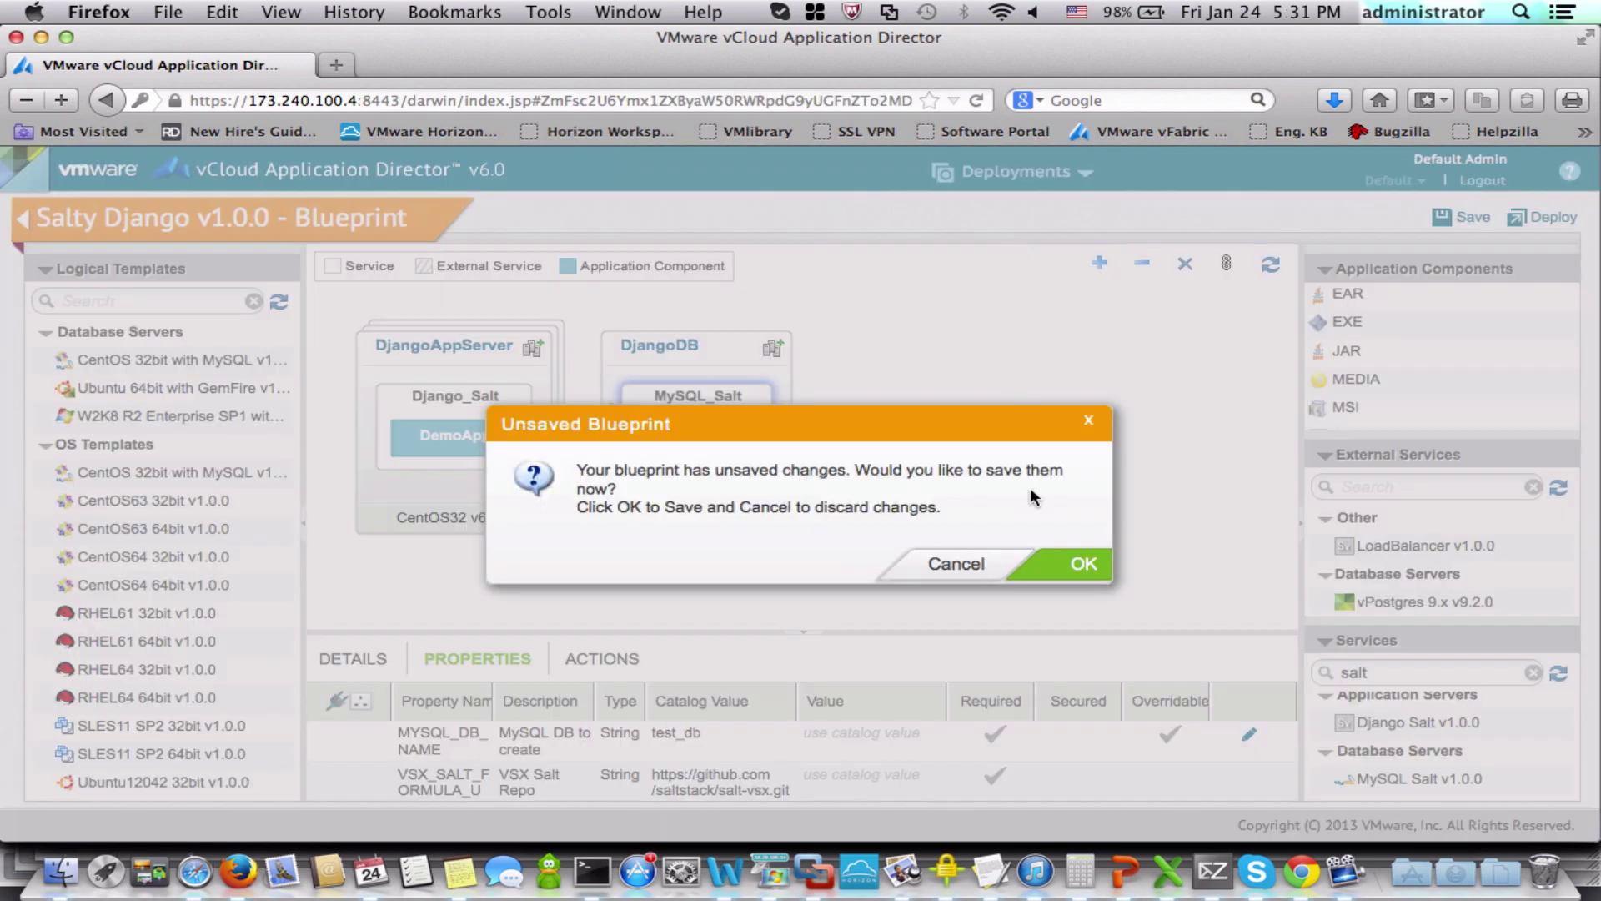
click(975, 565)
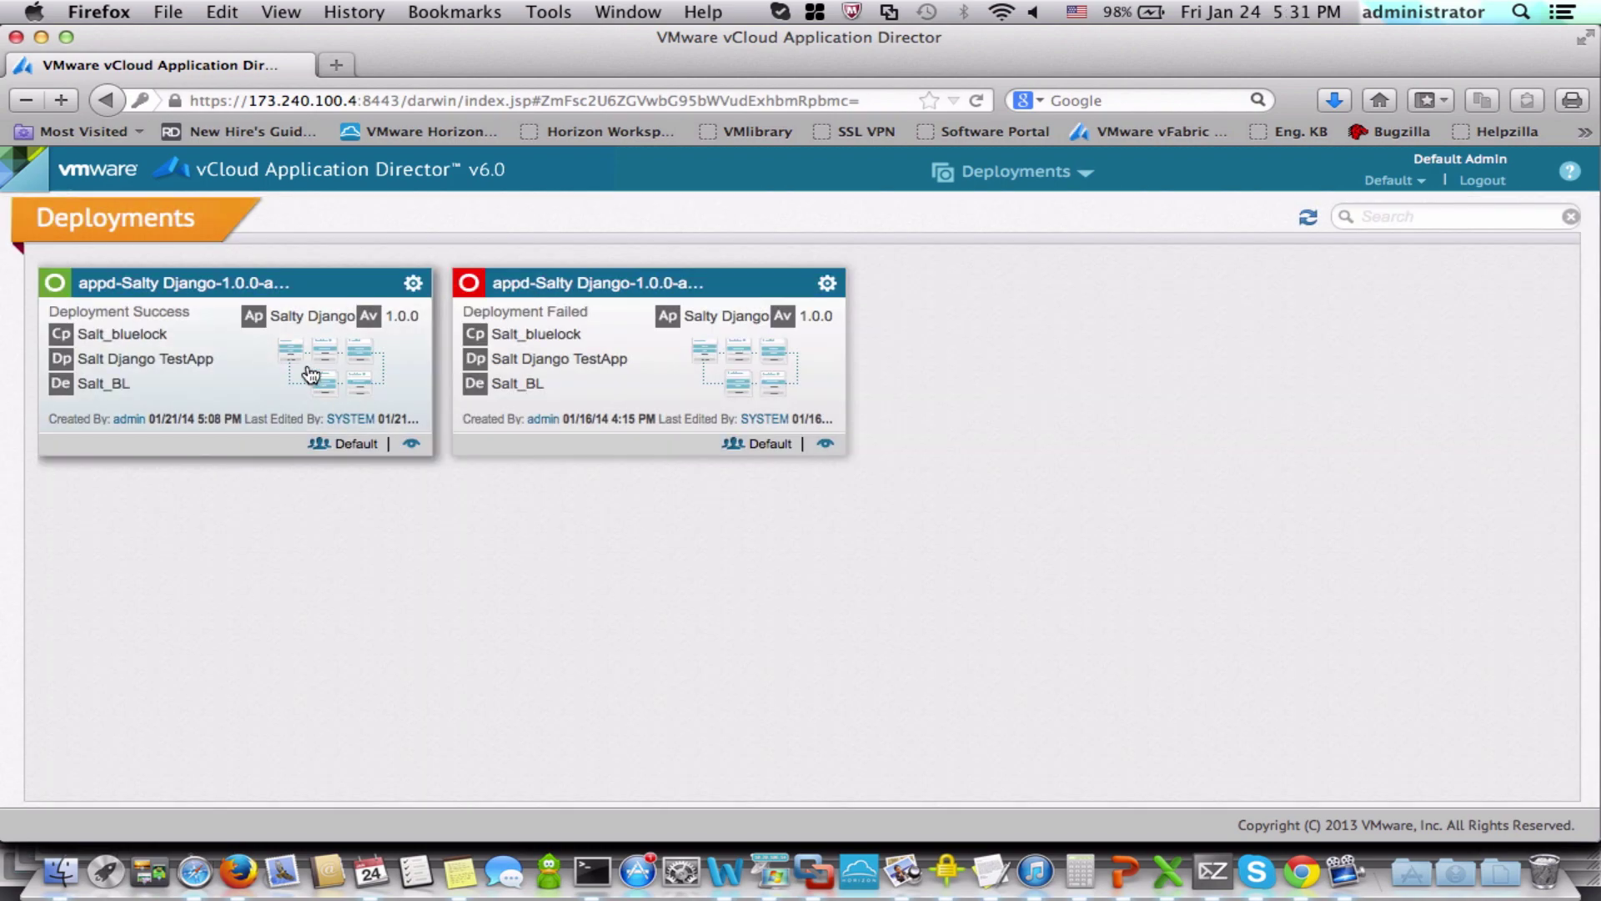
click(308, 369)
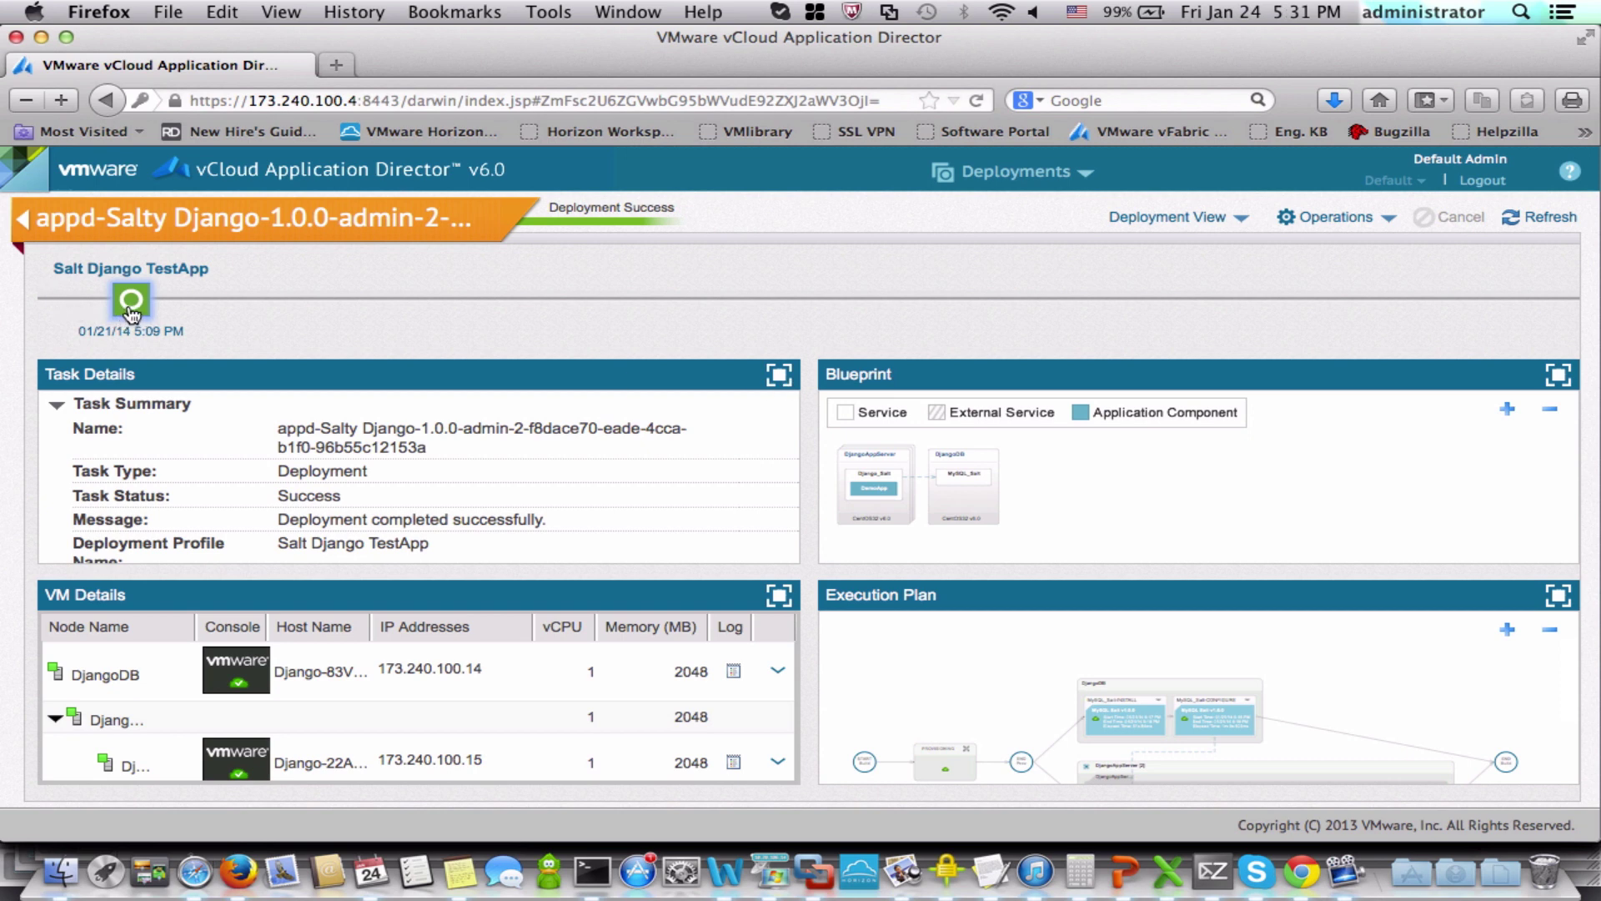
Step: Expand the deployment's Task Details, read the task summary, deployment location and application details, and return to the overview
click(781, 376)
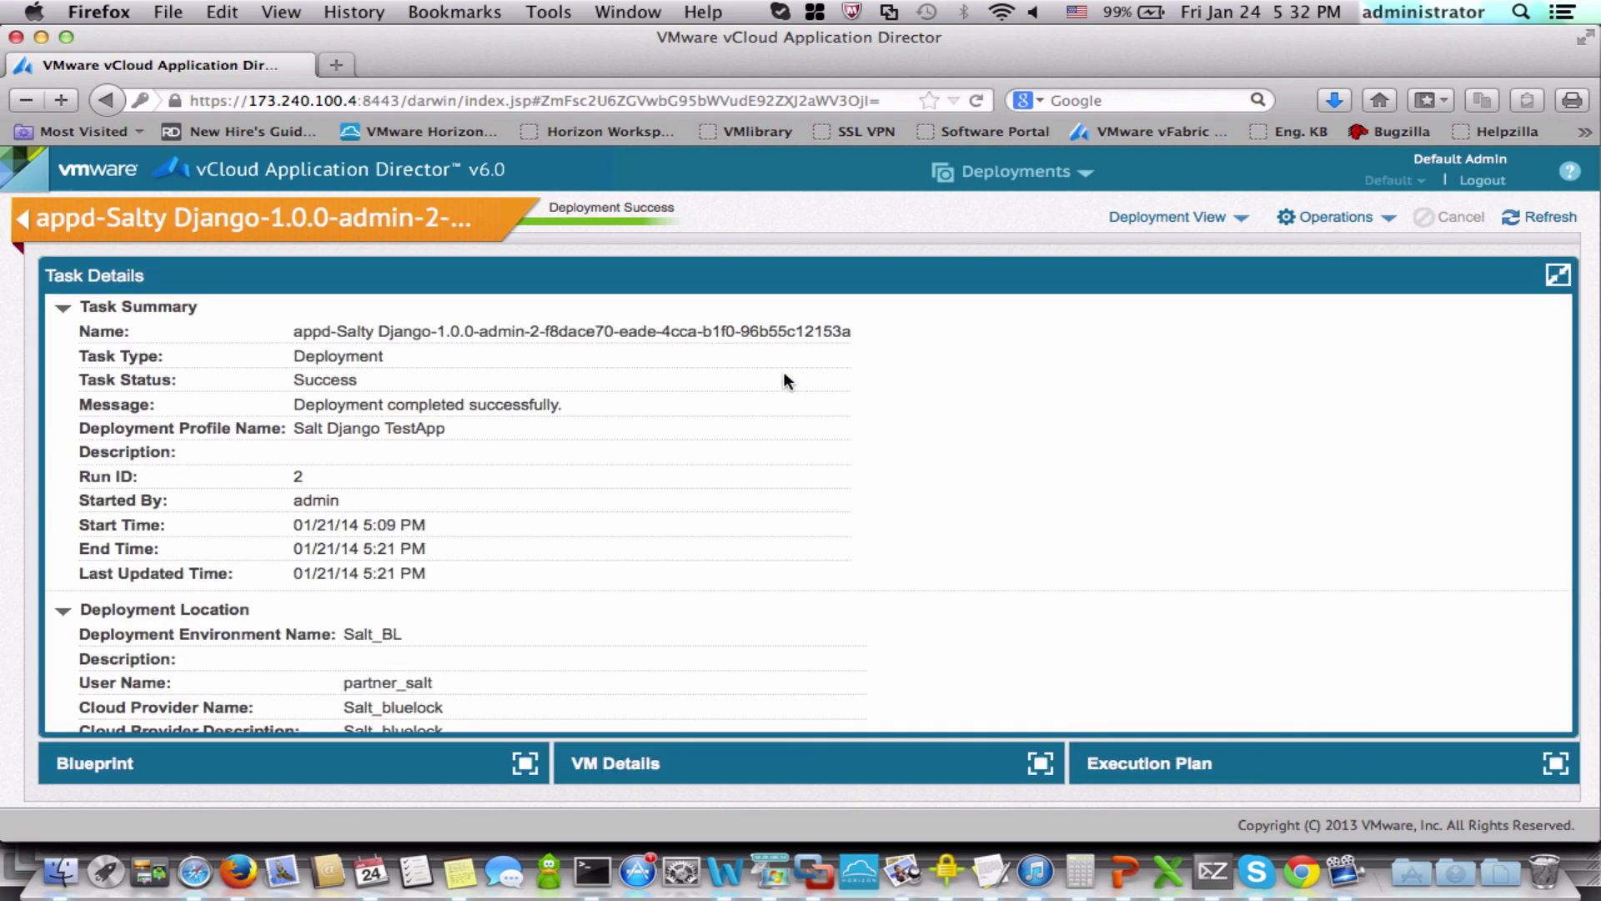
scroll(1048, 520, down, 5)
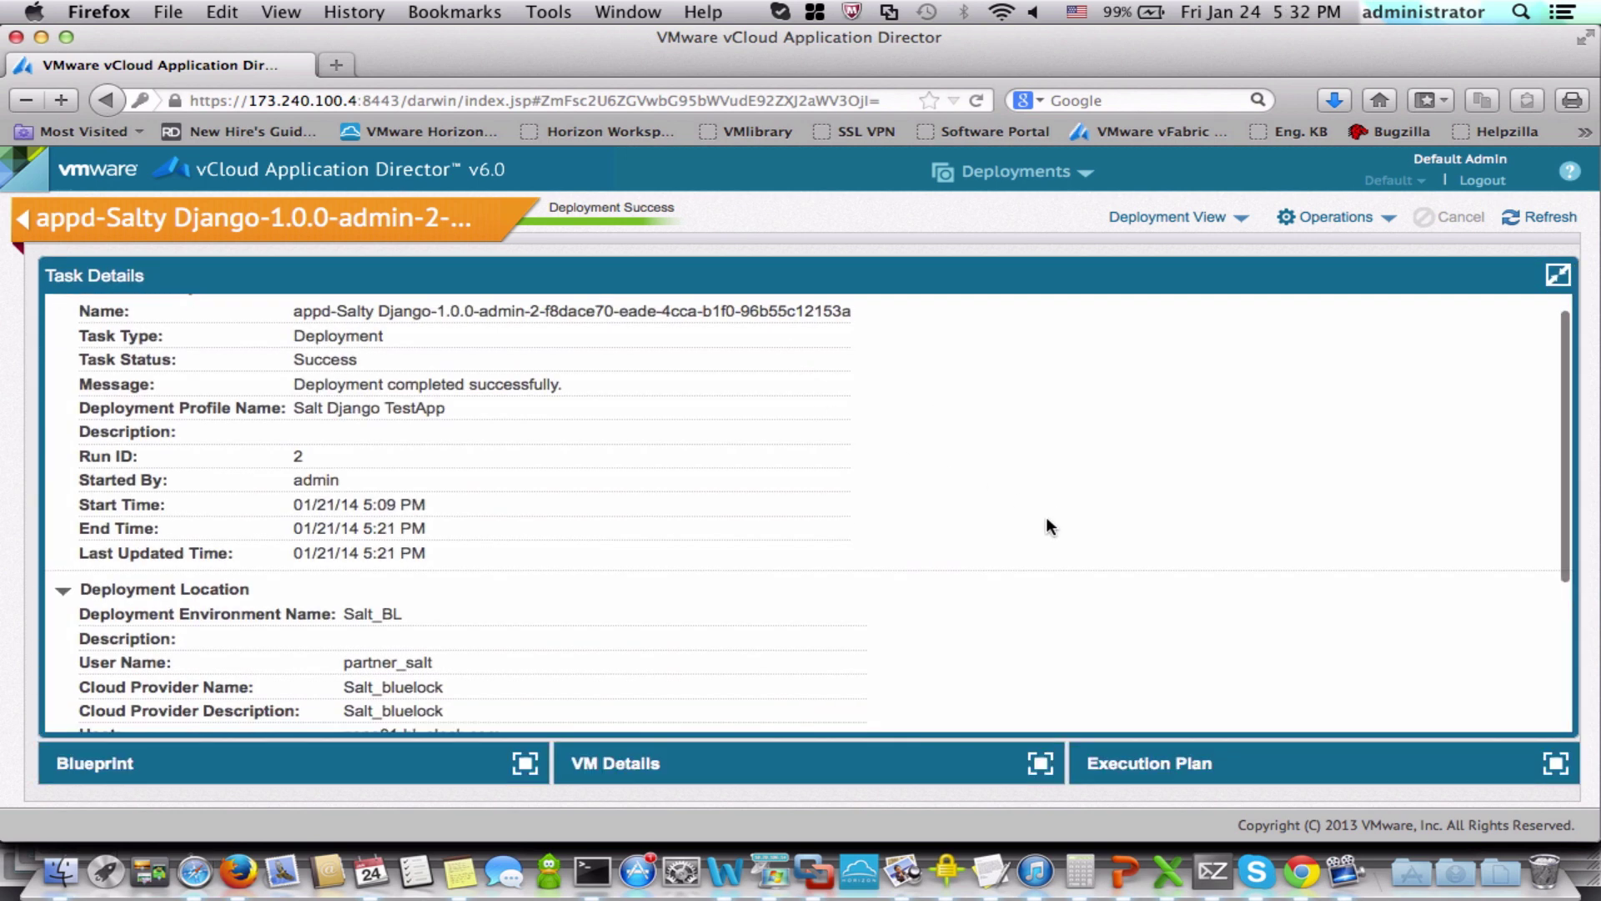
scroll(1045, 517, down, 2)
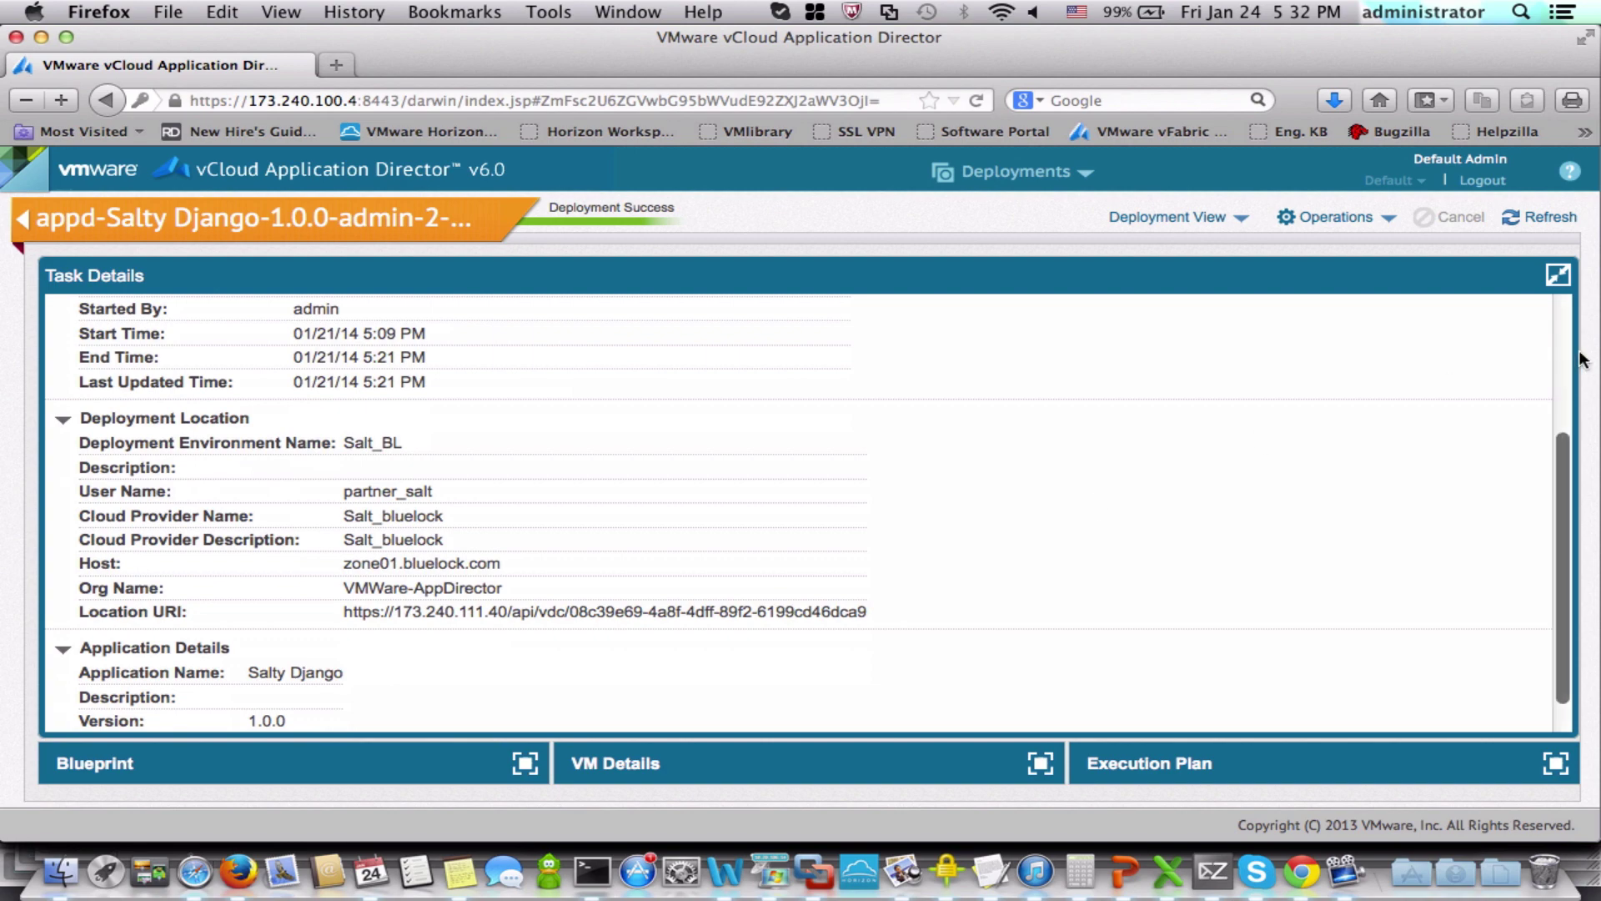
click(1565, 280)
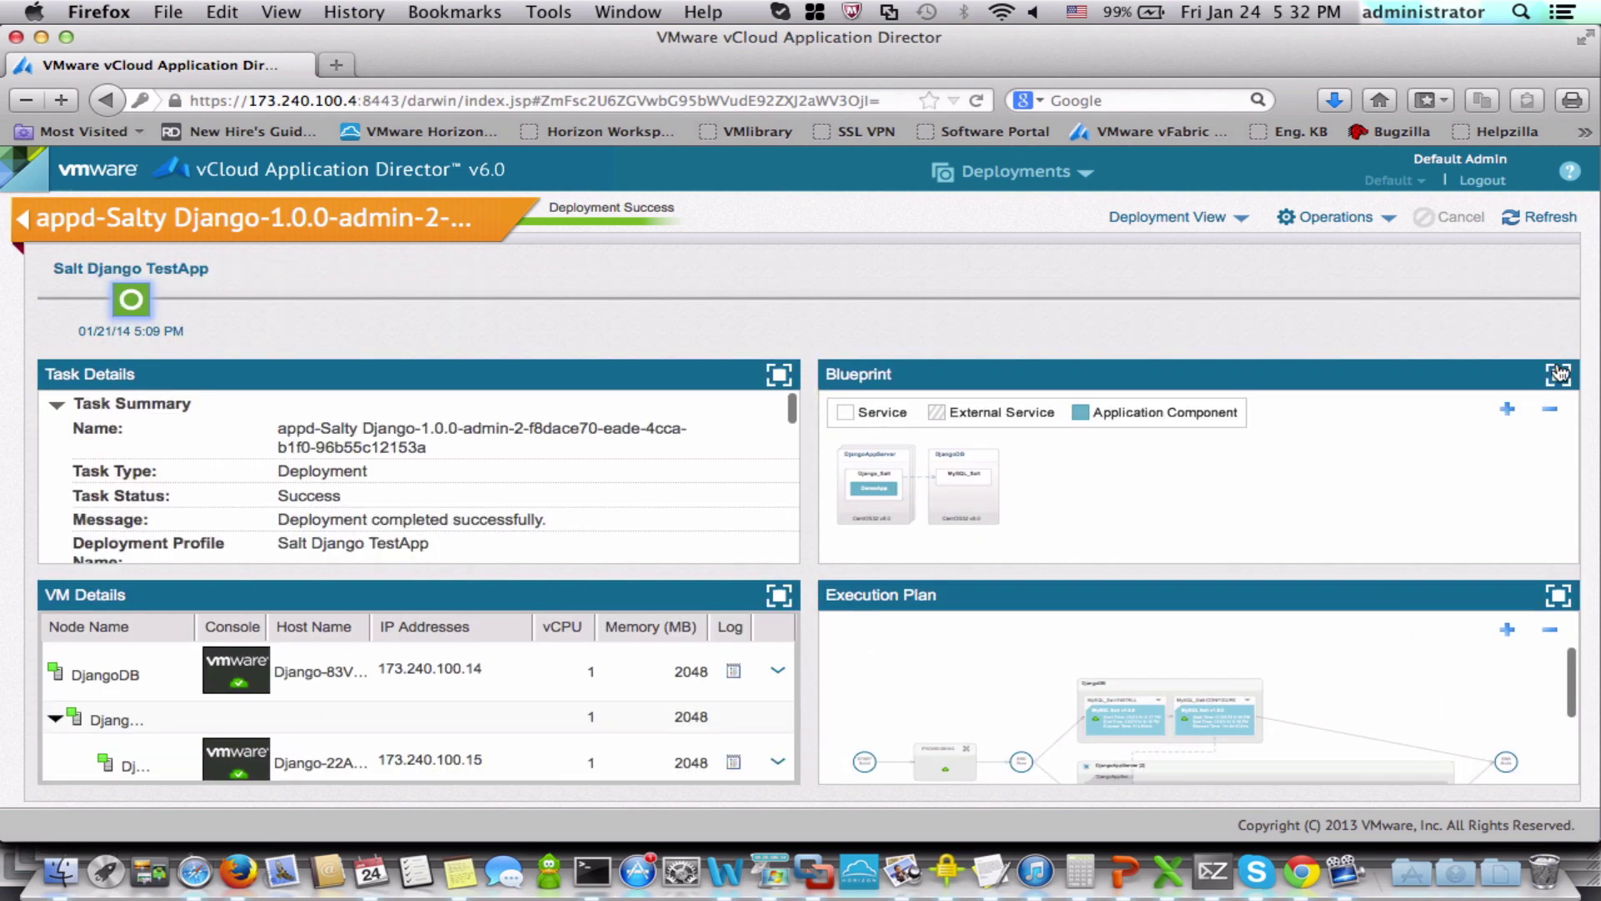
Step: Expand the deployed blueprint, review the properties of DemoApp and MySQL_Salt, and return to the deployment overview
click(1559, 373)
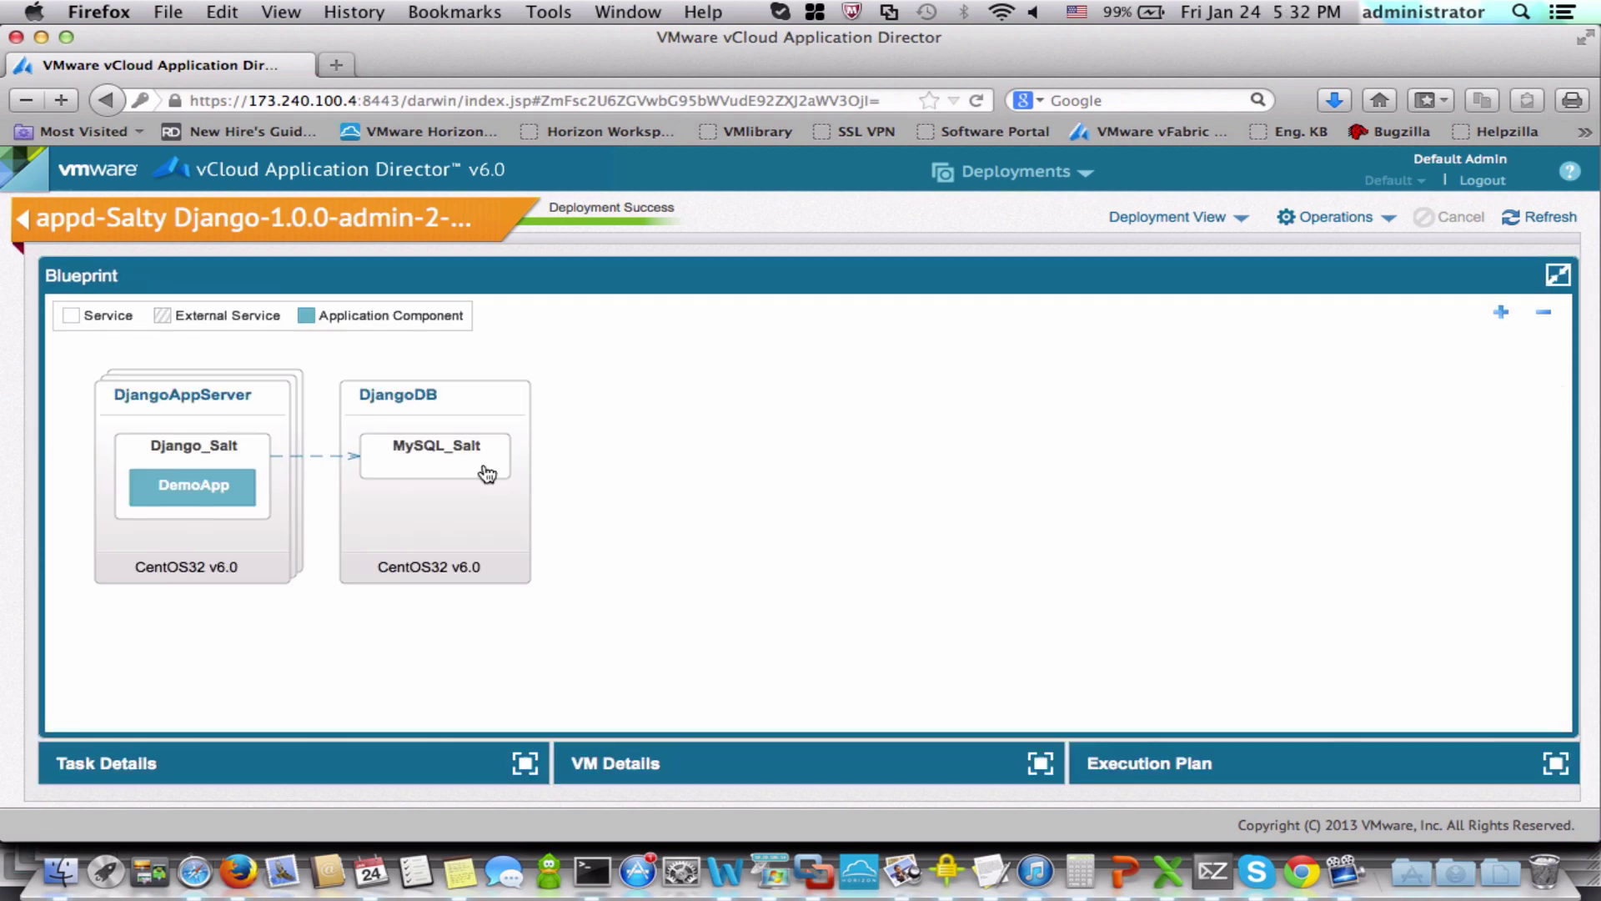
click(210, 453)
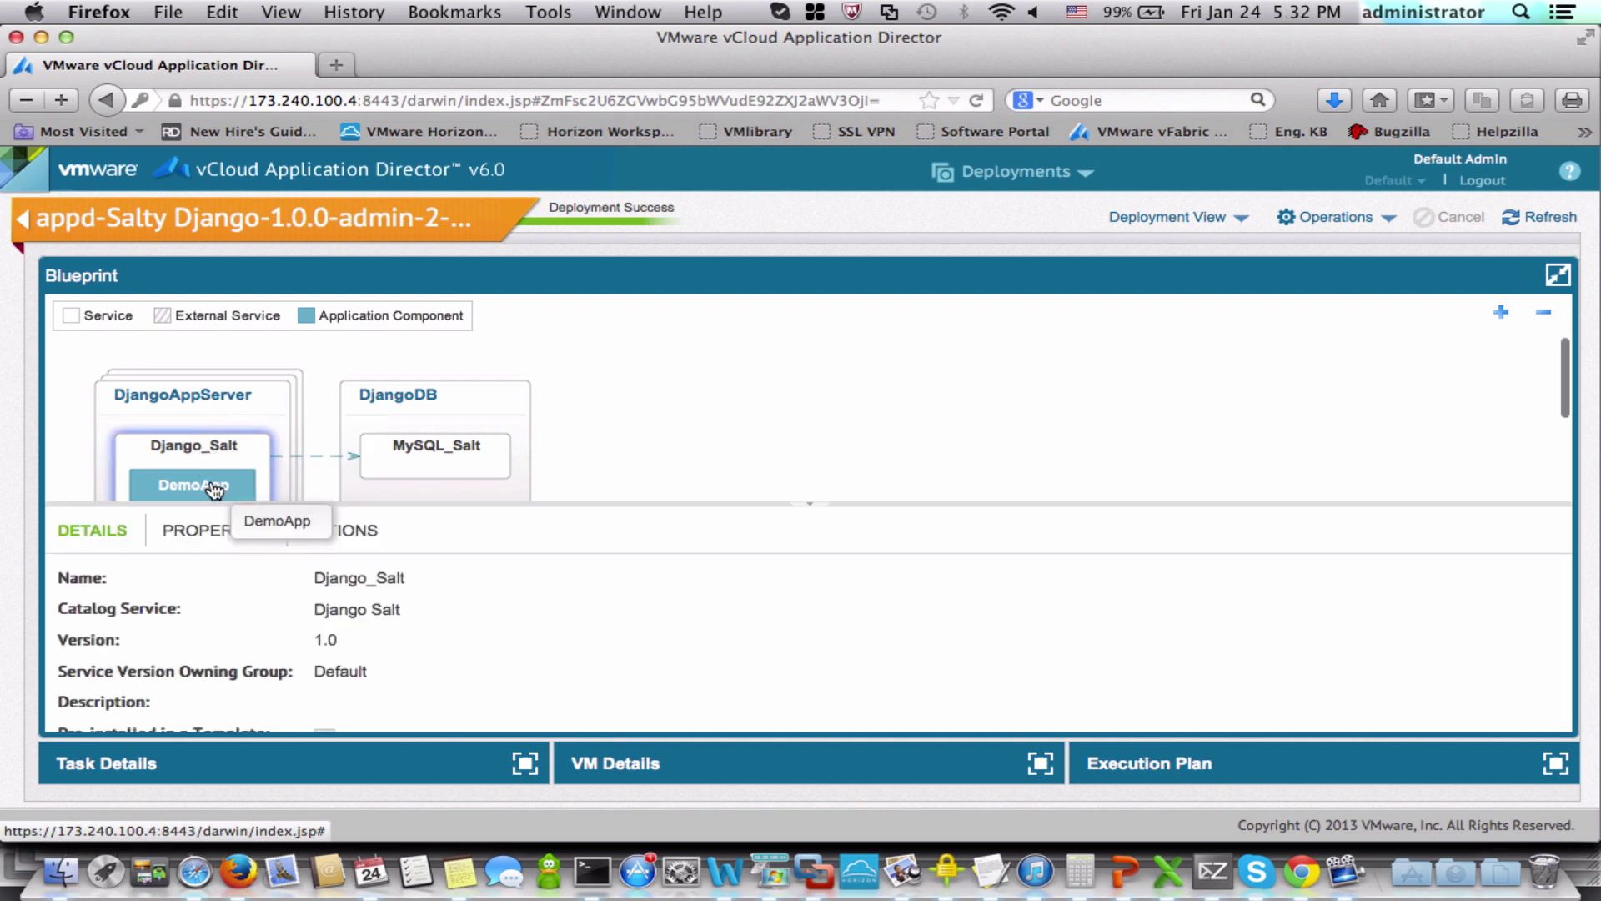
click(214, 488)
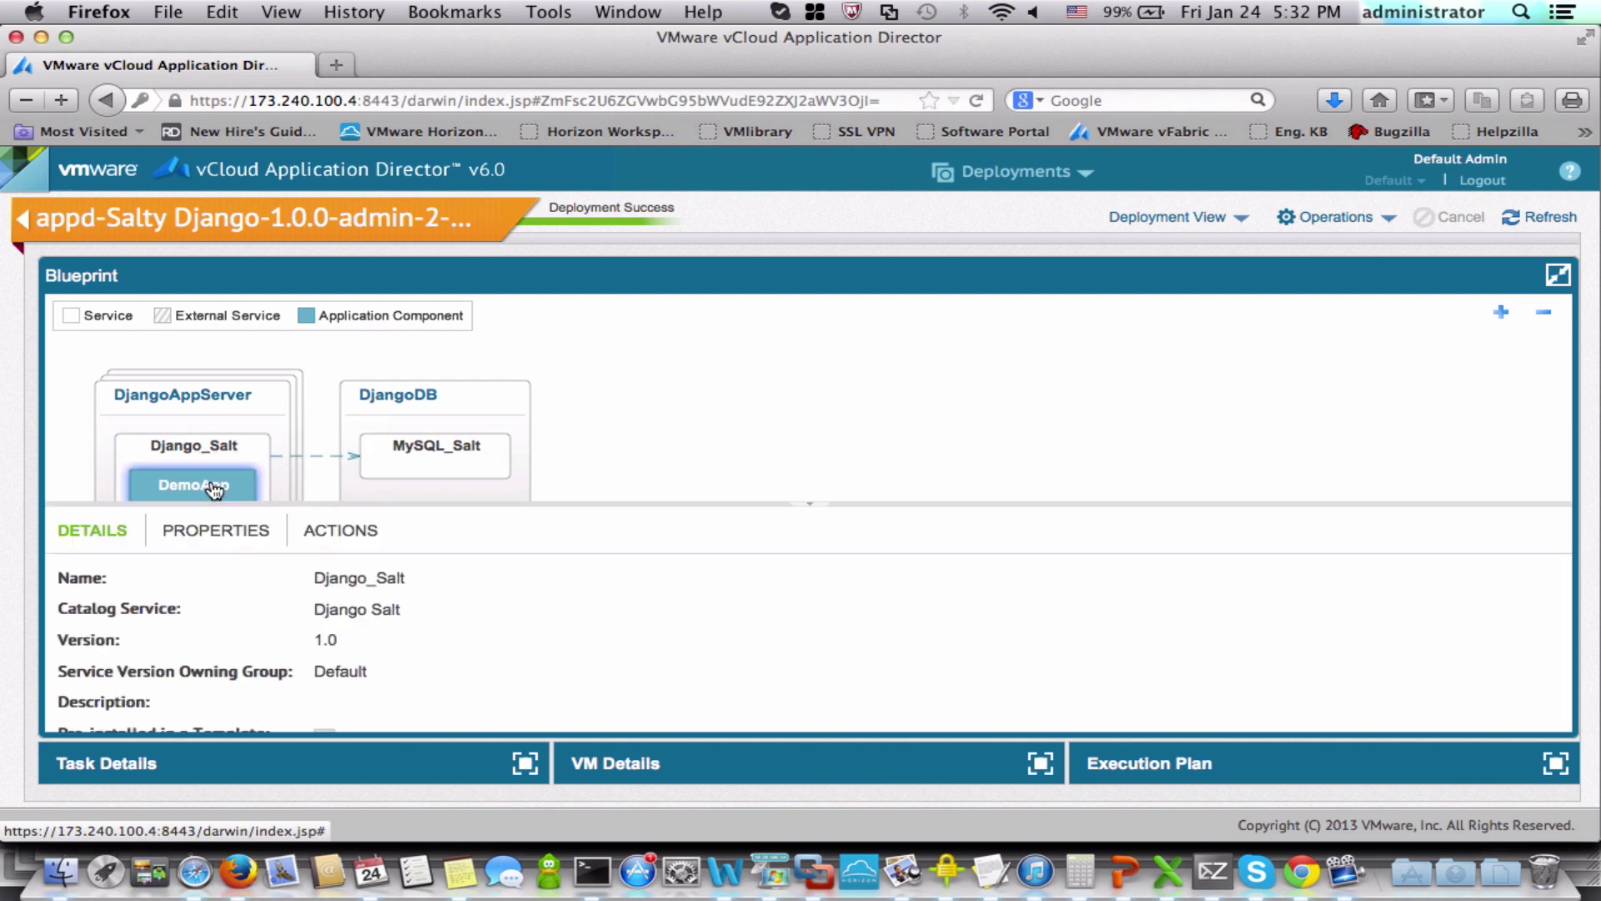
click(265, 531)
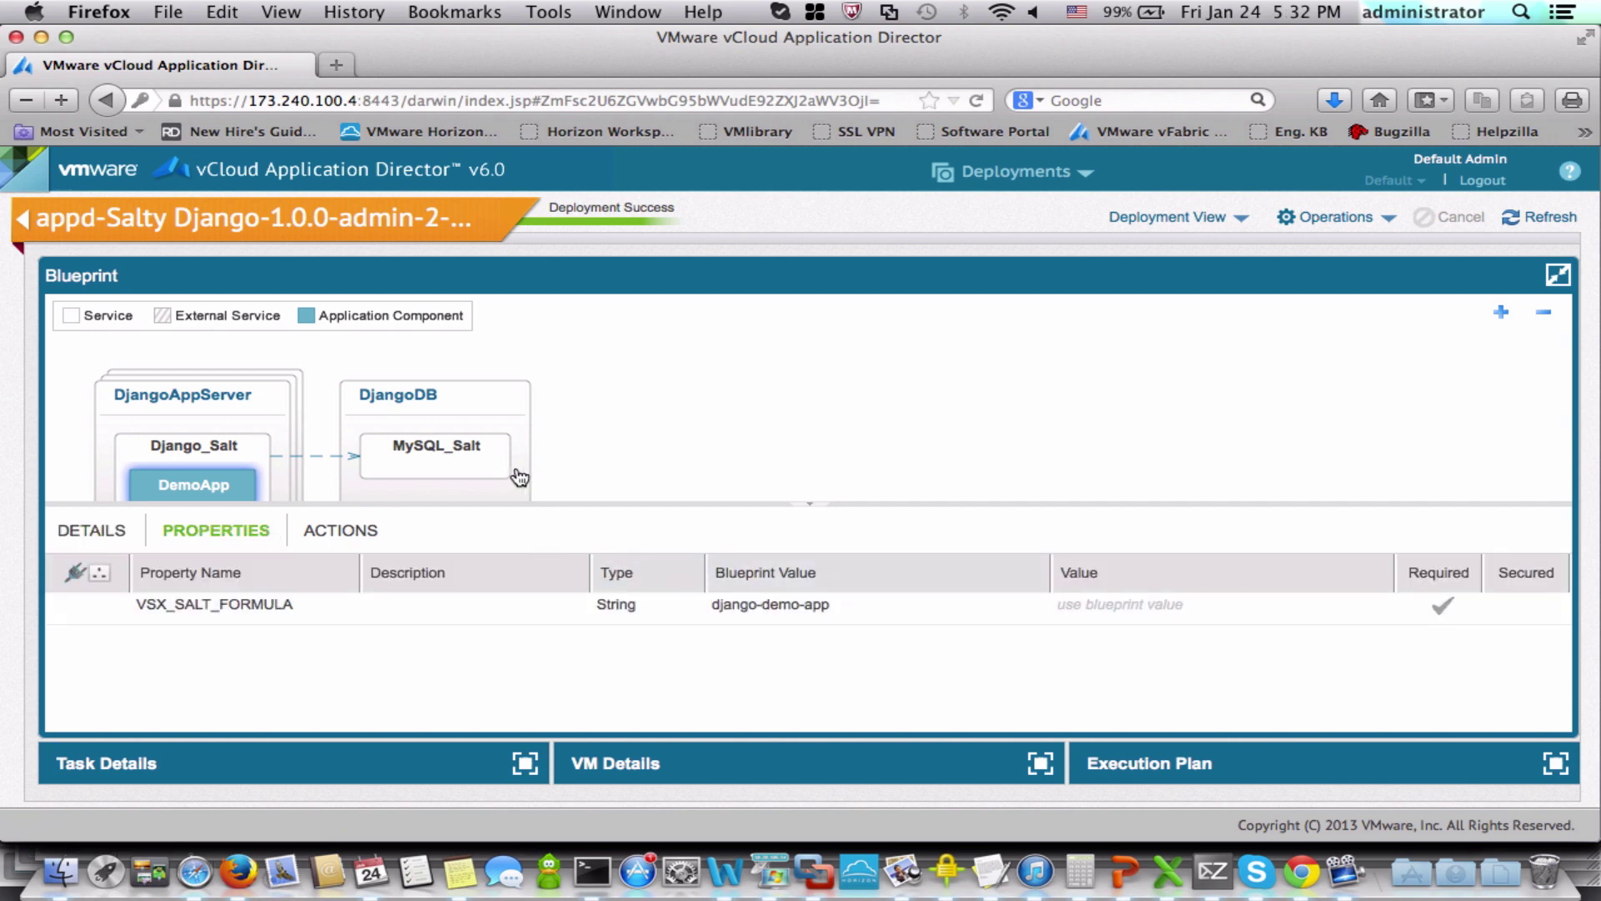
click(463, 465)
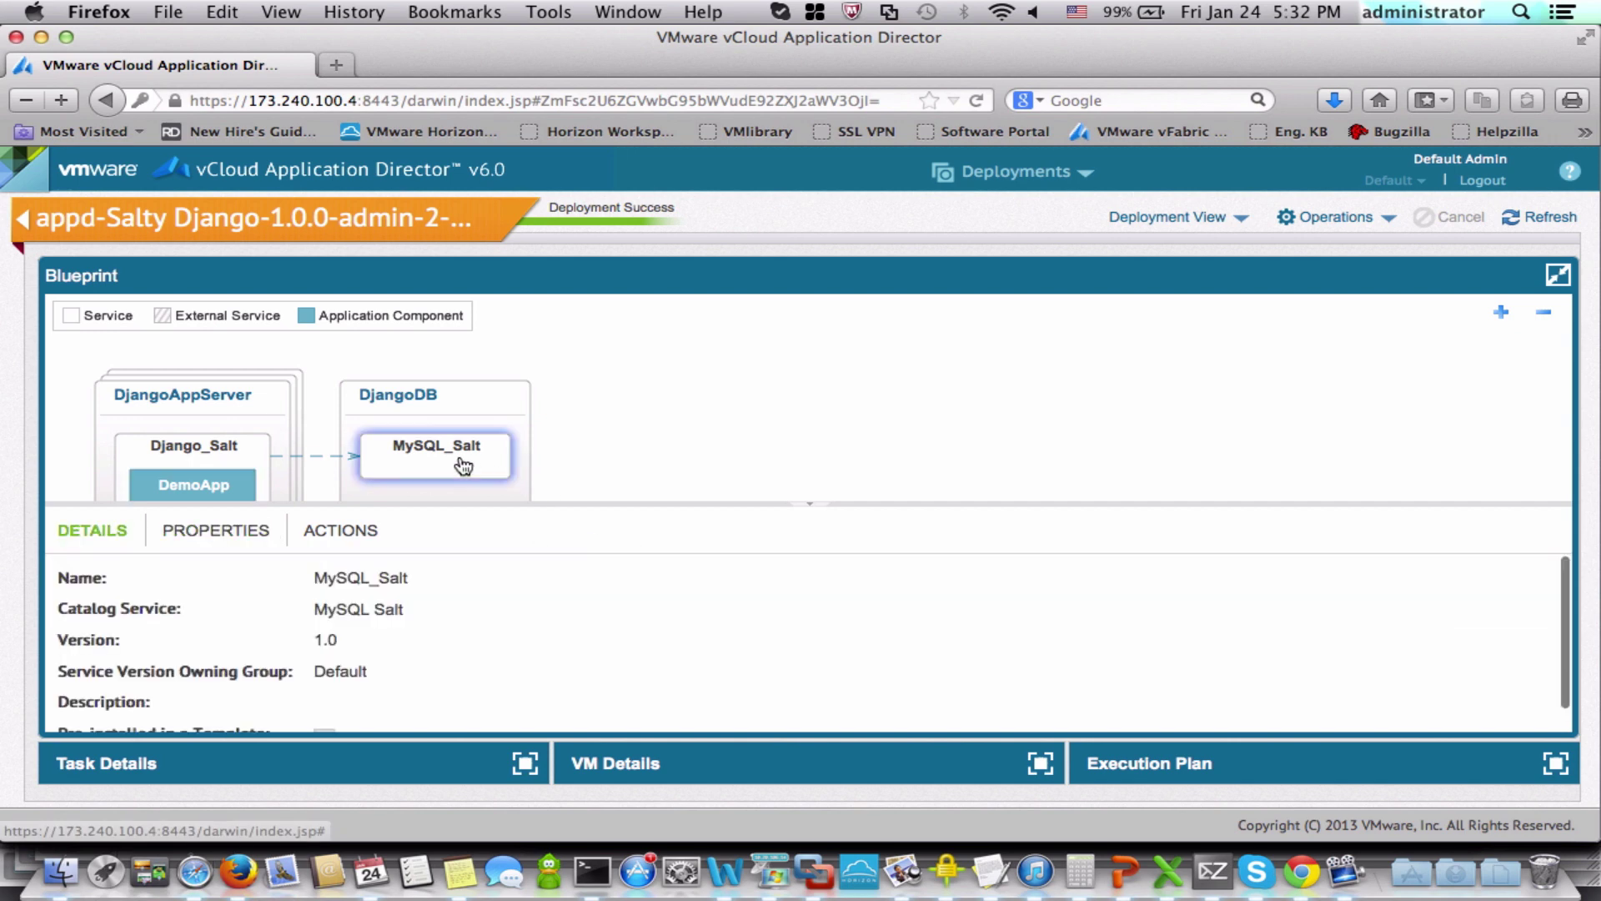
click(230, 532)
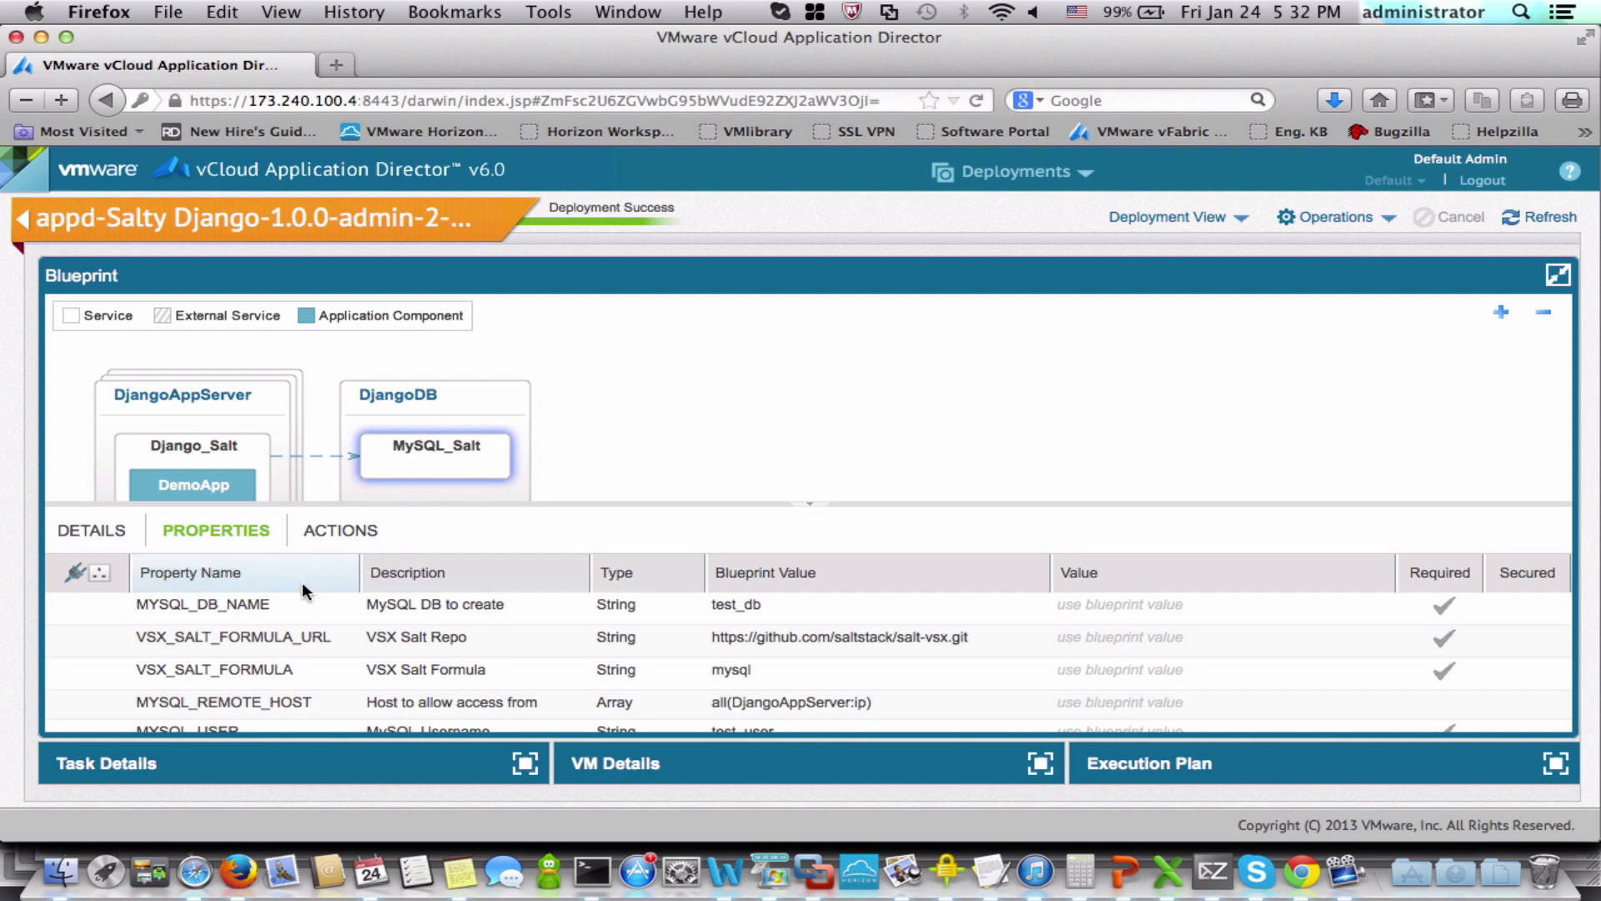
click(1556, 279)
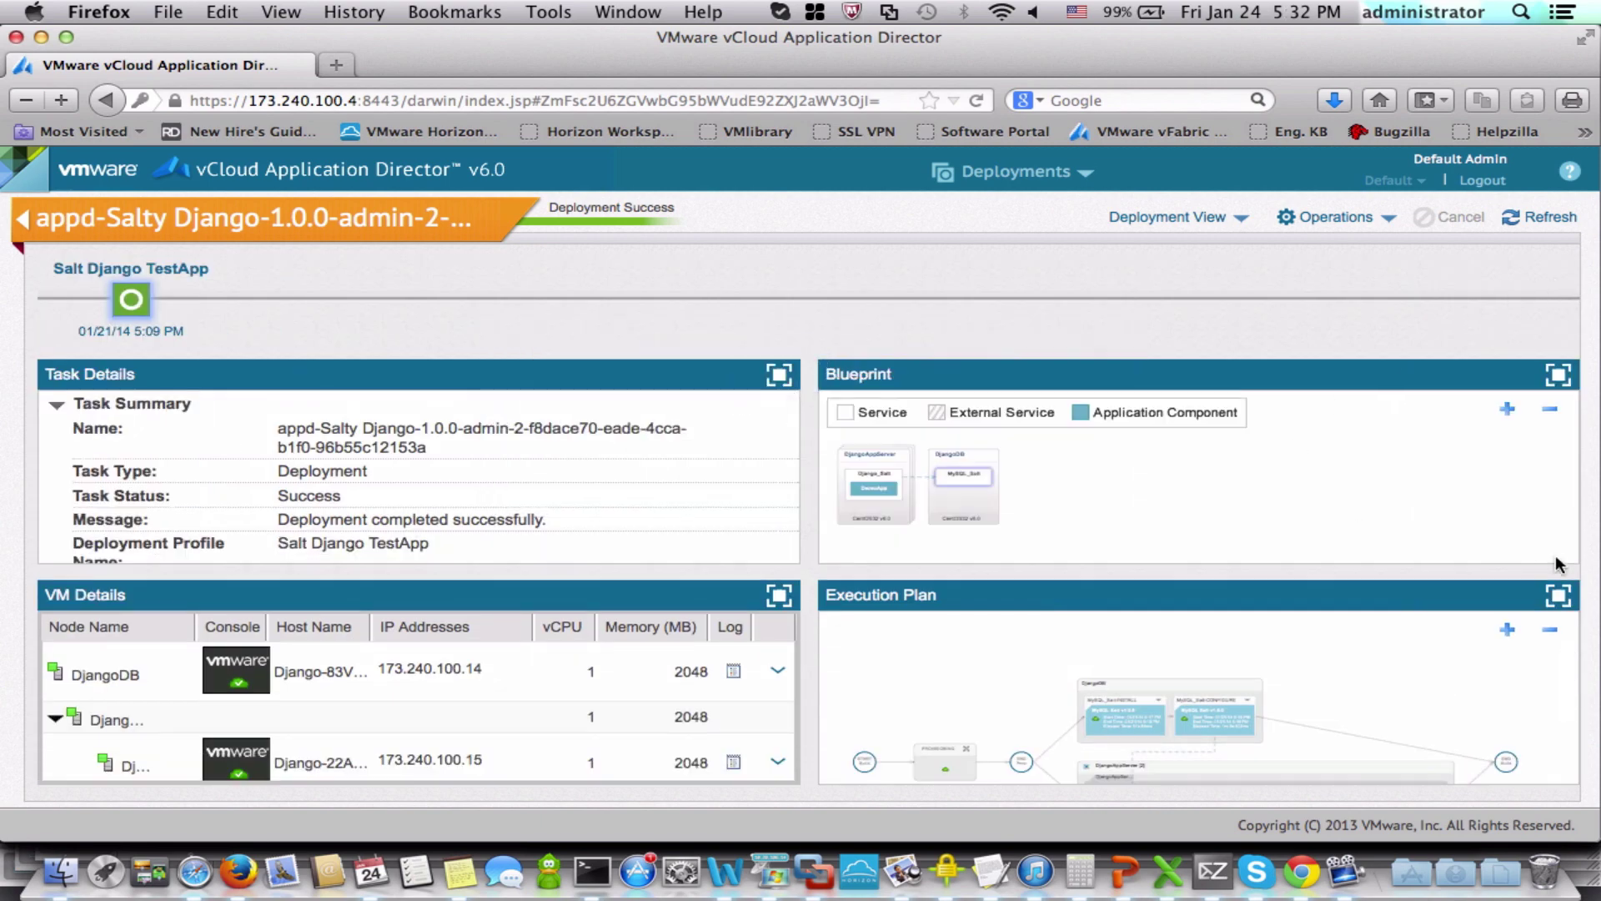
Step: Expand the Execution Plan and unfold its PROVISIONING stage to examine the node setup tasks
click(1556, 597)
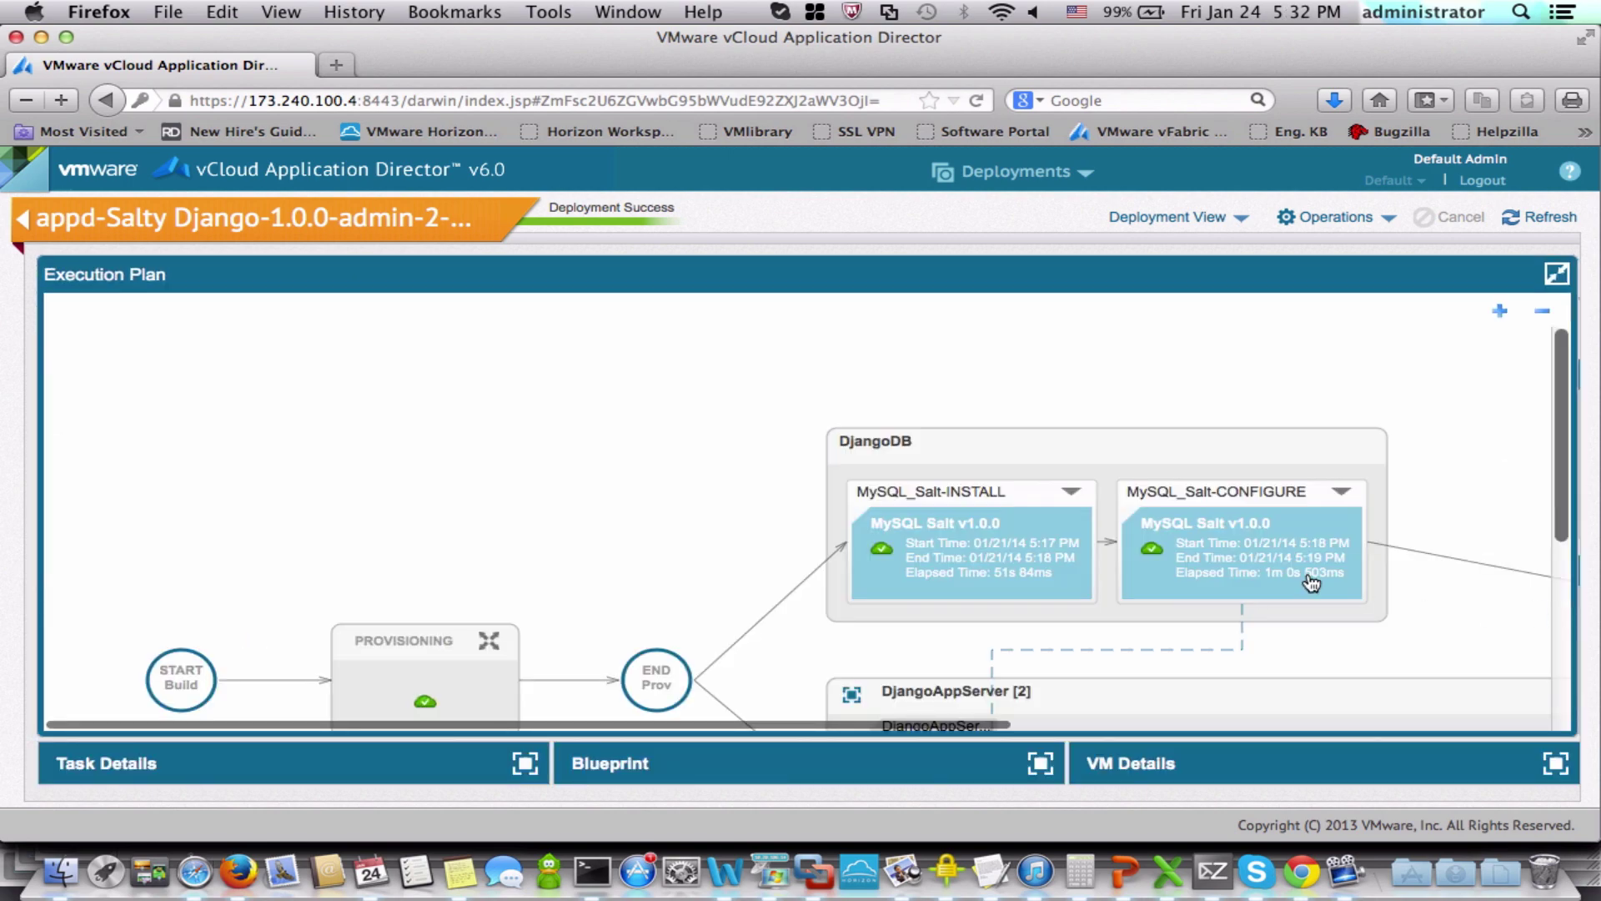
scroll(658, 532, down, 3)
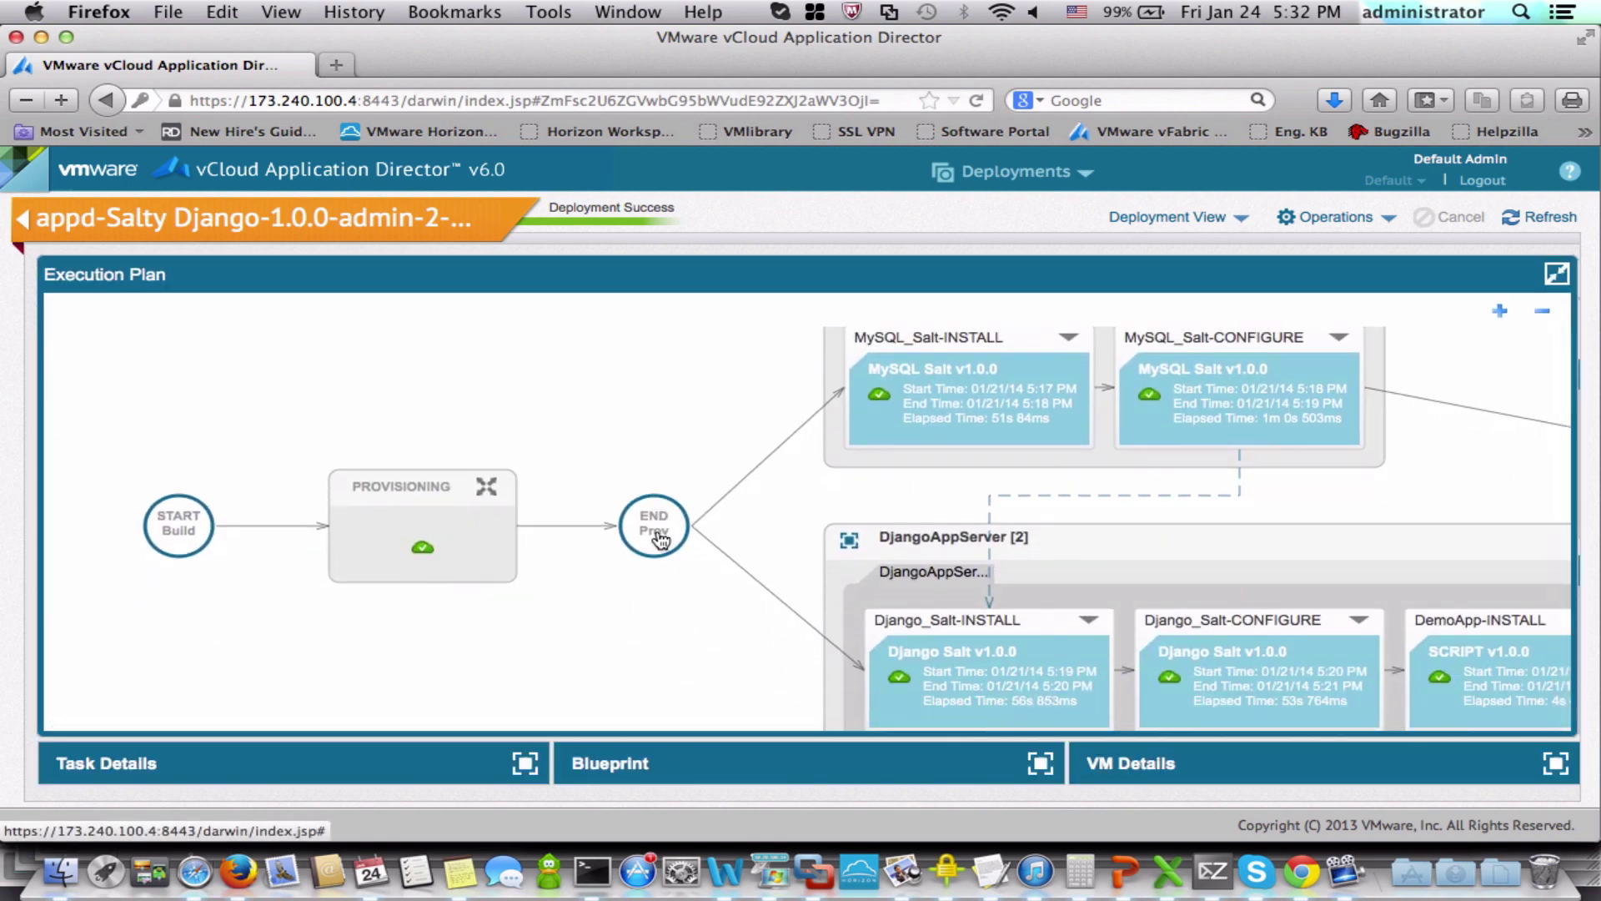
click(487, 487)
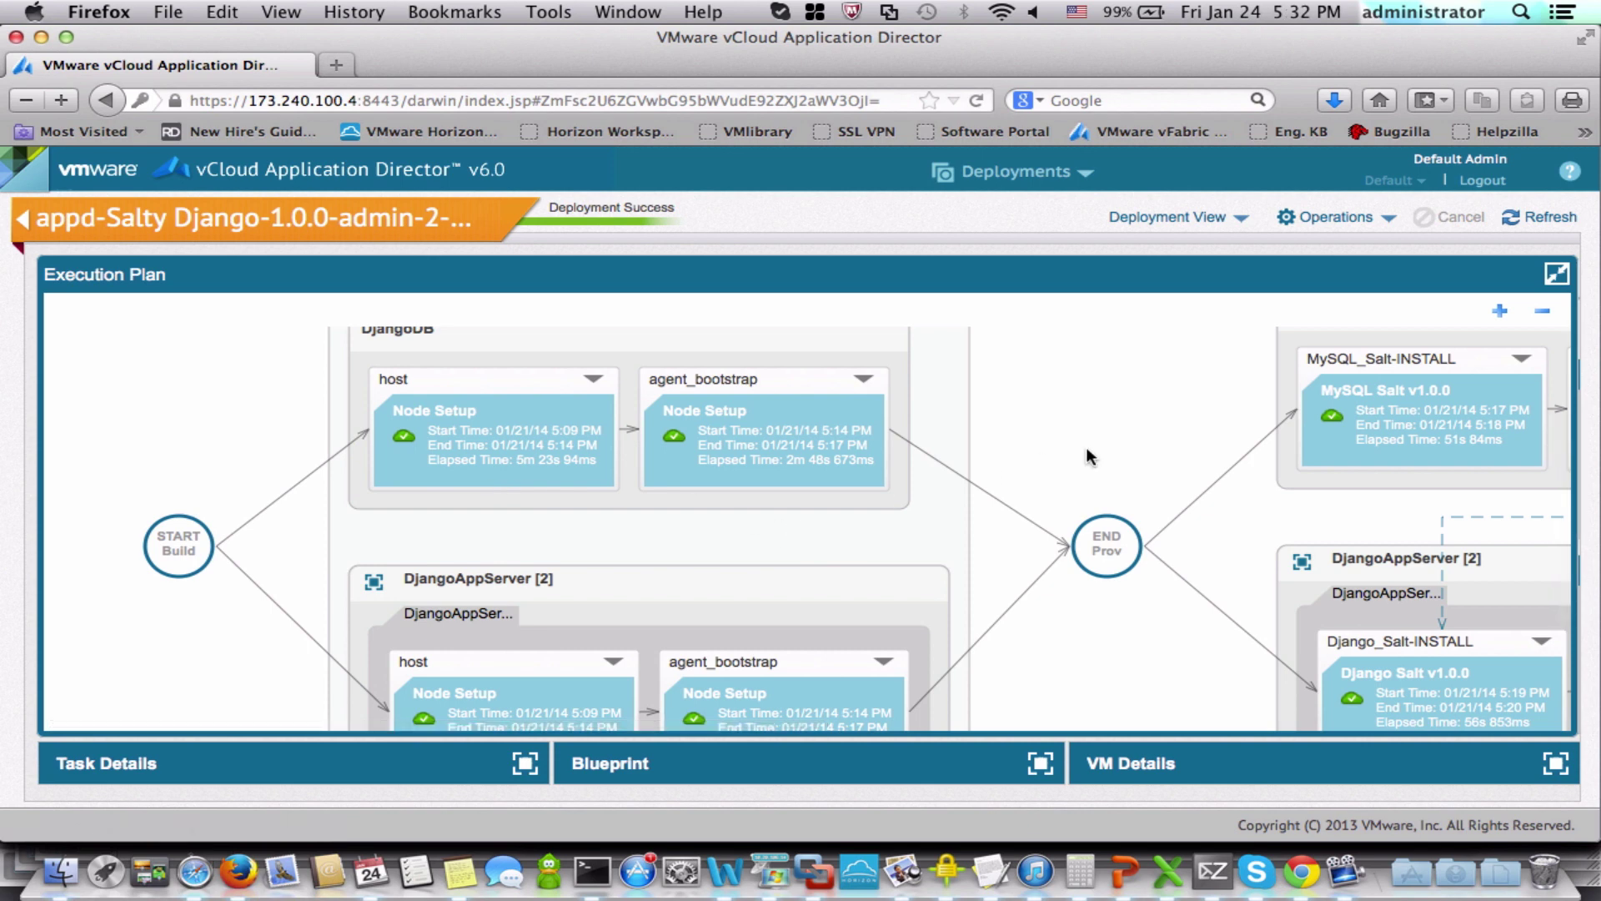
scroll(1086, 447, up, 3)
scroll(1085, 447, down, 2)
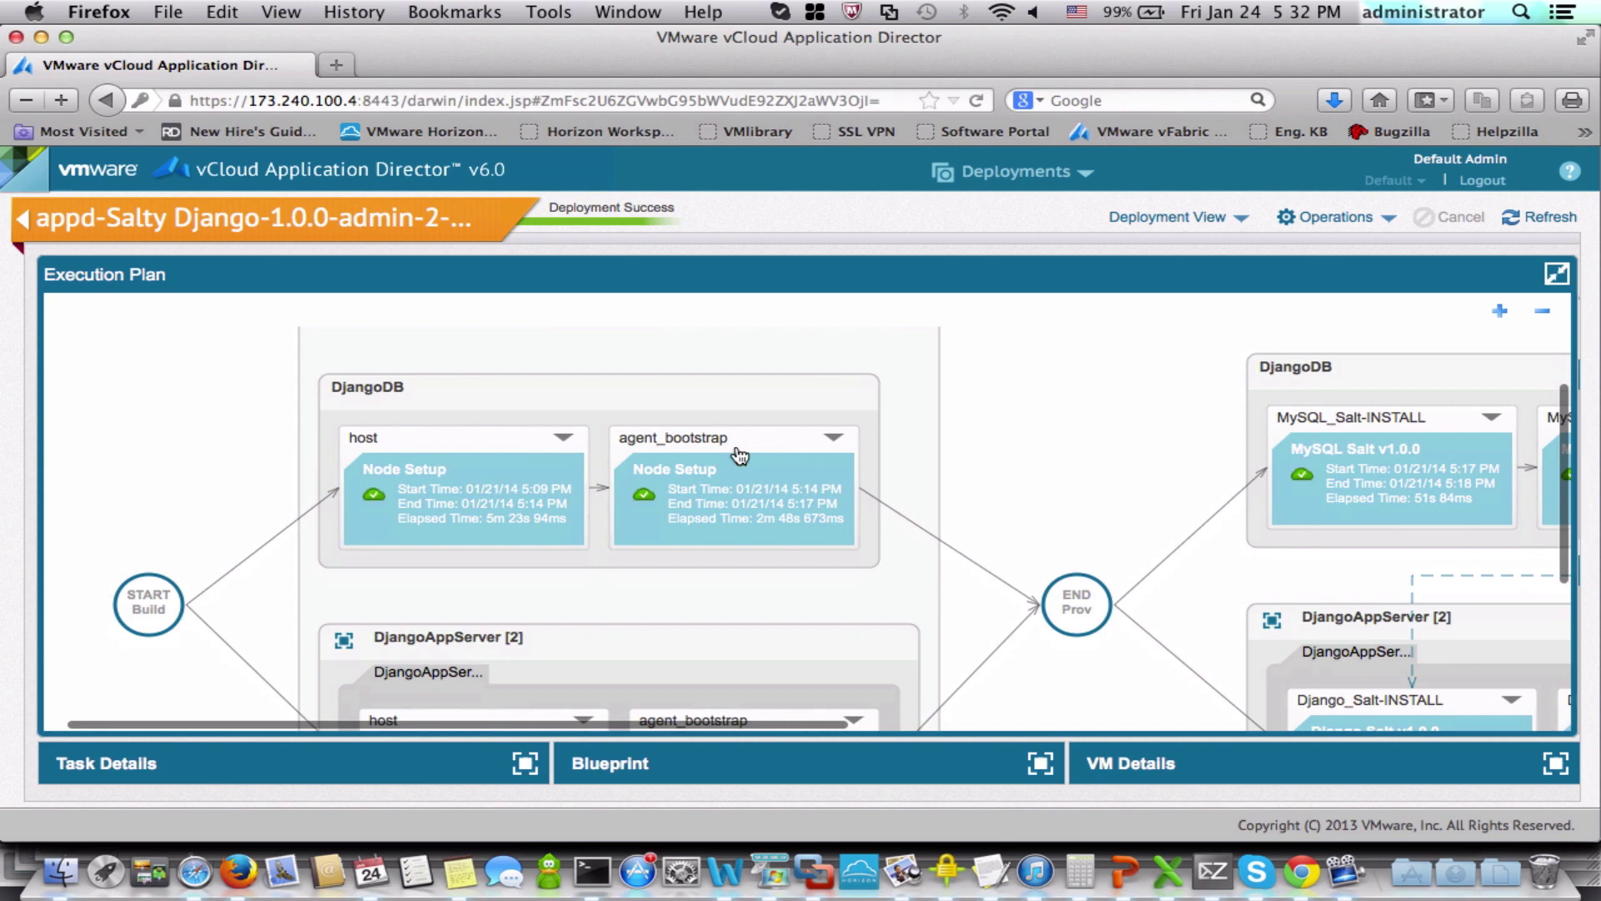
Step: View the virtual machine logs for DjangoDB's agent_bootstrap task and close them
click(834, 437)
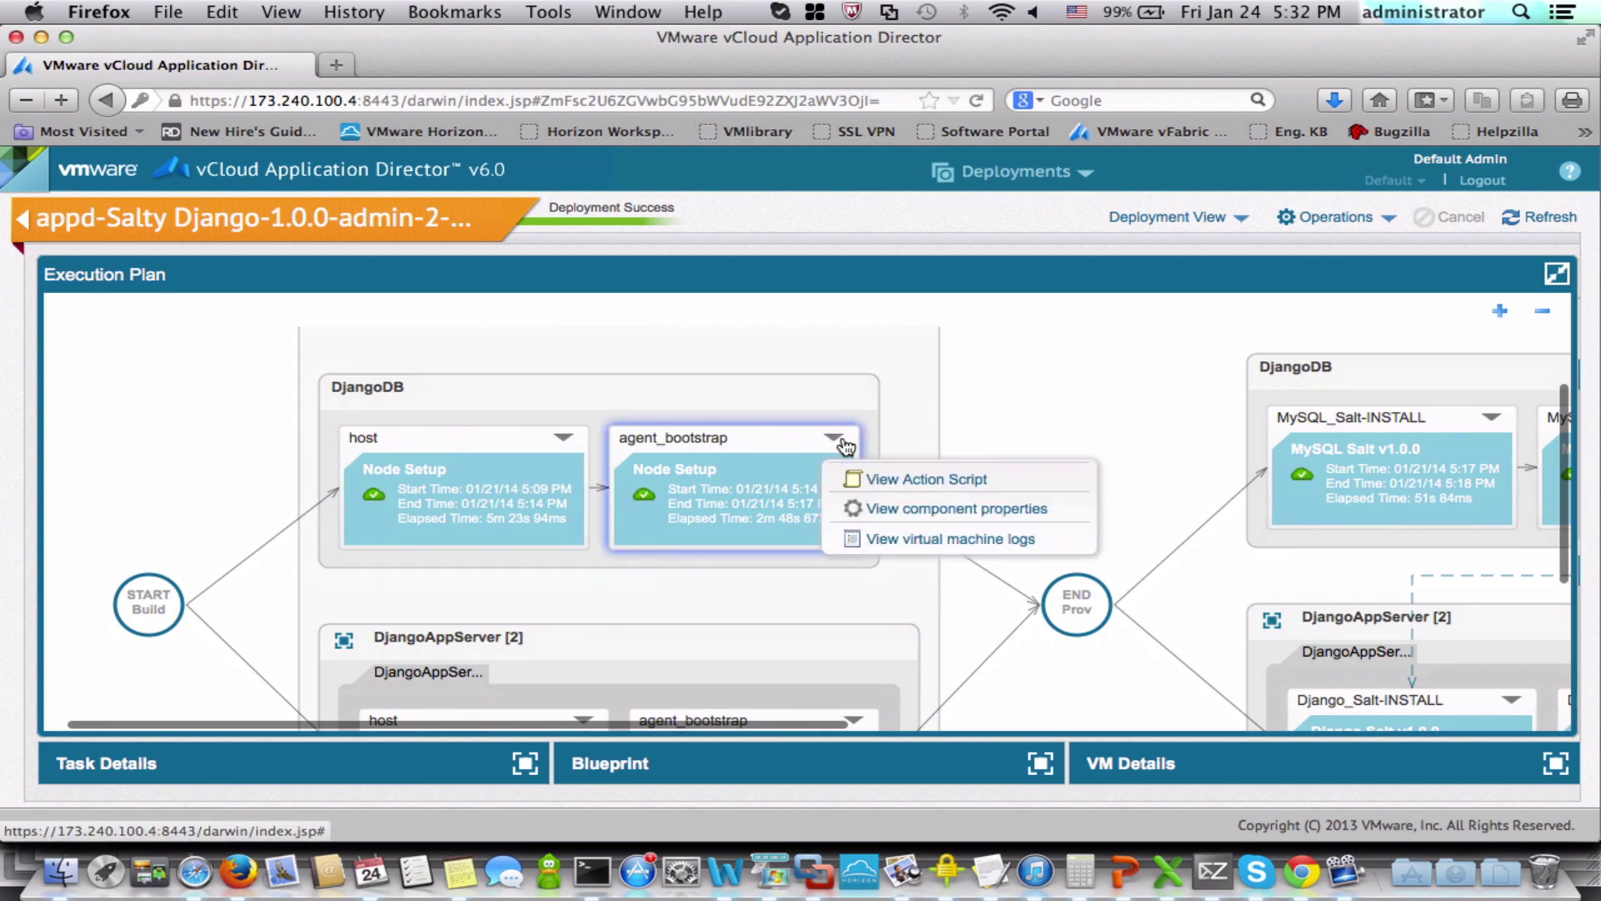
click(884, 538)
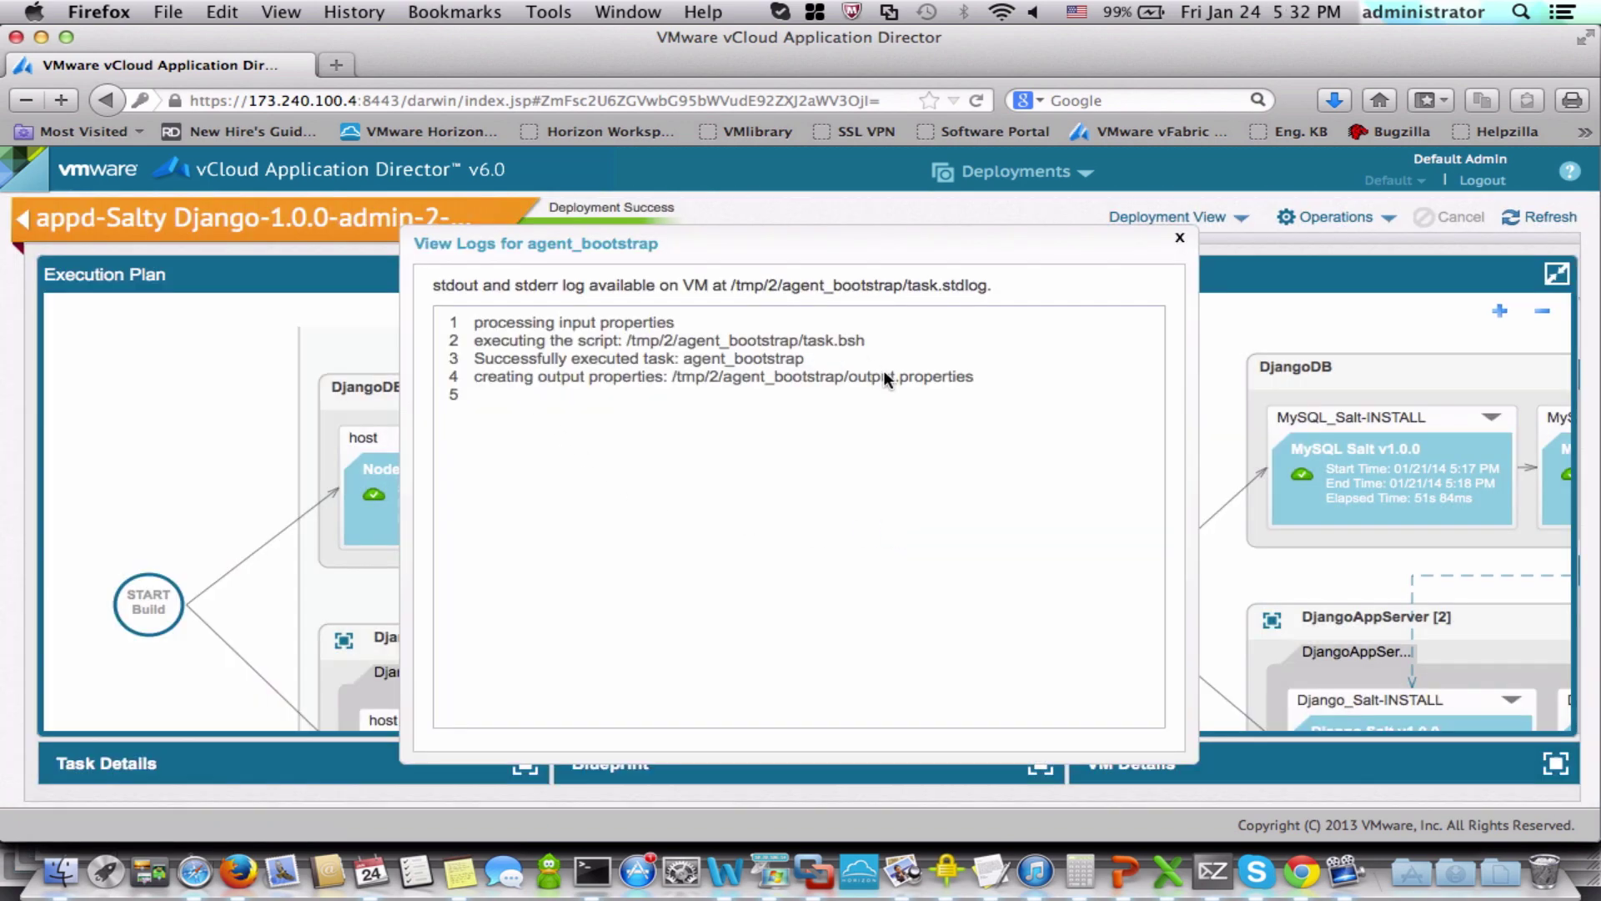
click(1180, 240)
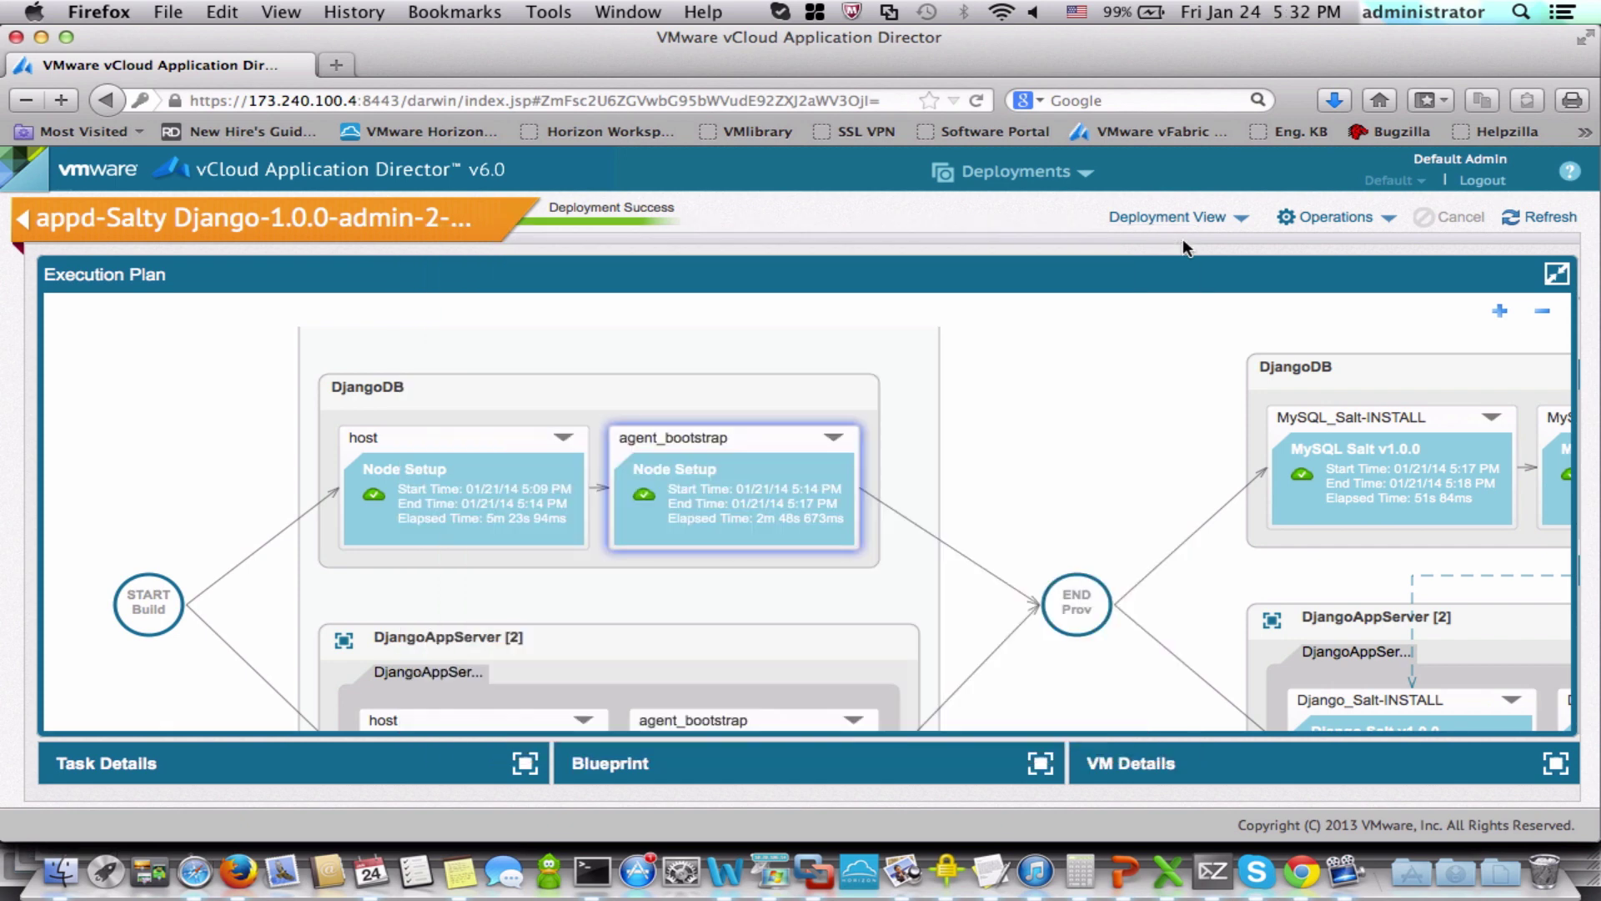
Step: Expand the DjangoAppServer cluster in the provisioning stage and examine the setup tasks of each node
scroll(822, 589, down, 3)
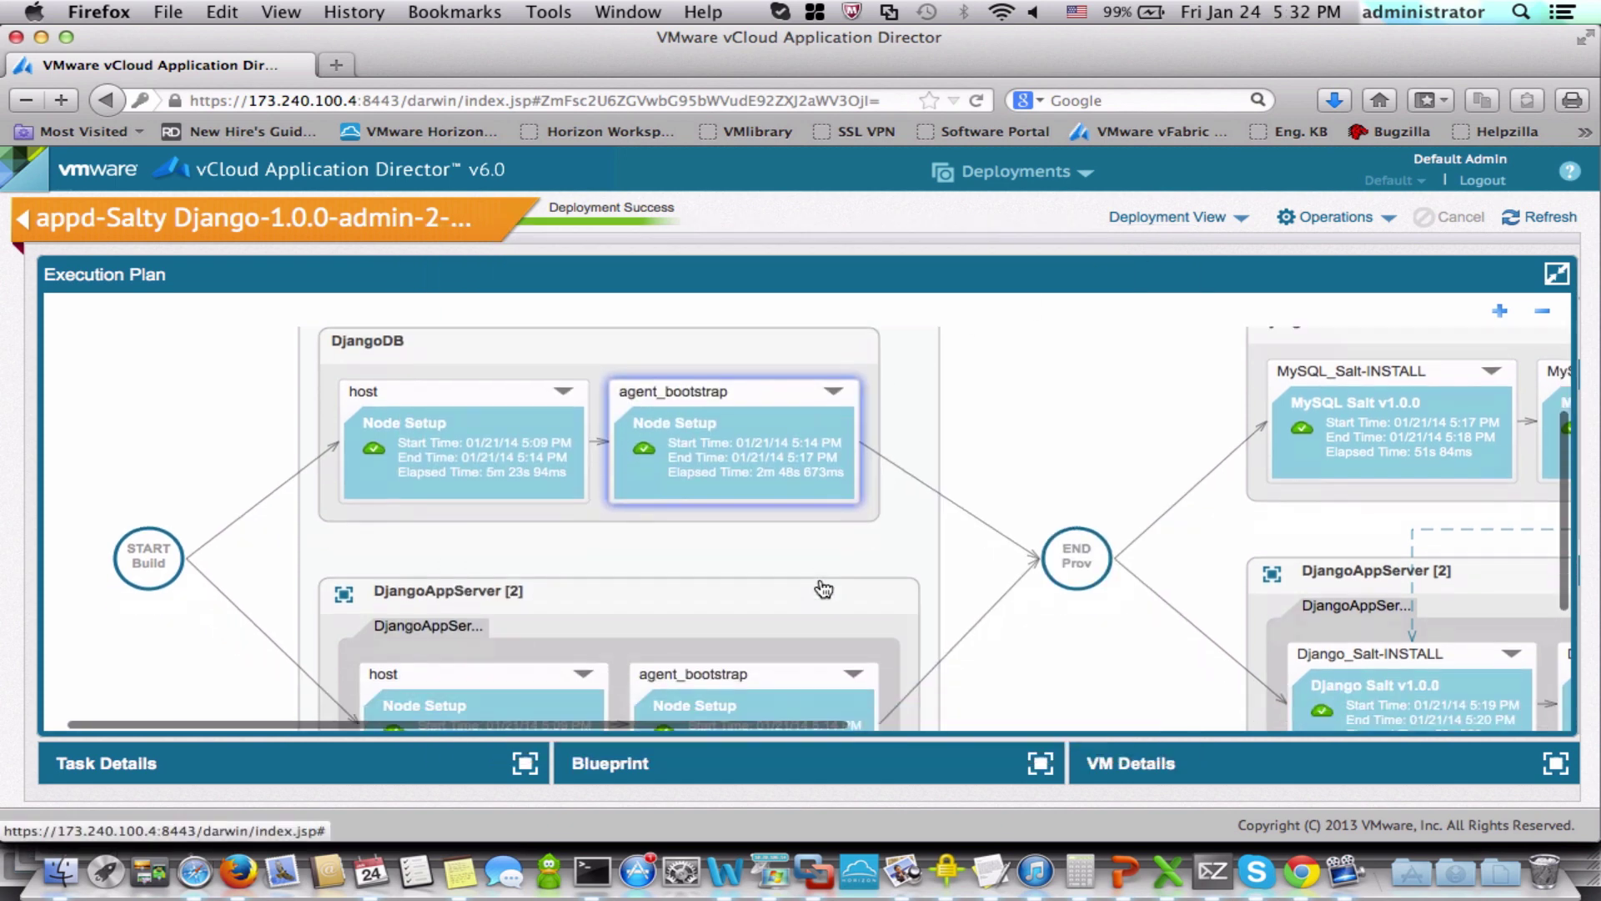
scroll(822, 590, down, 2)
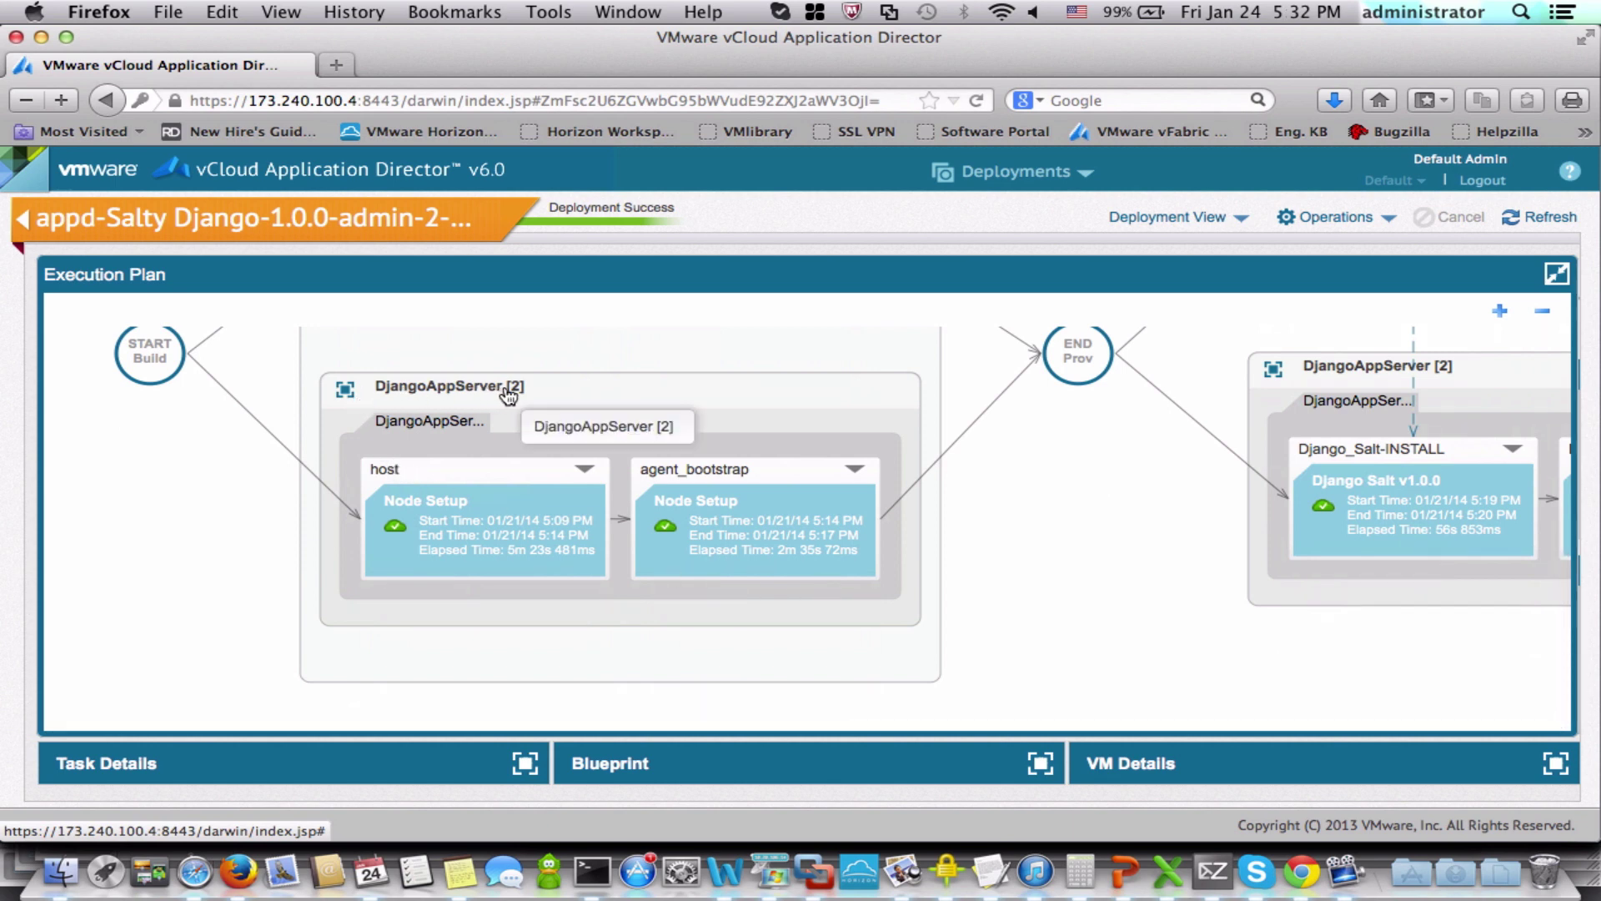
click(345, 391)
scroll(967, 469, down, 3)
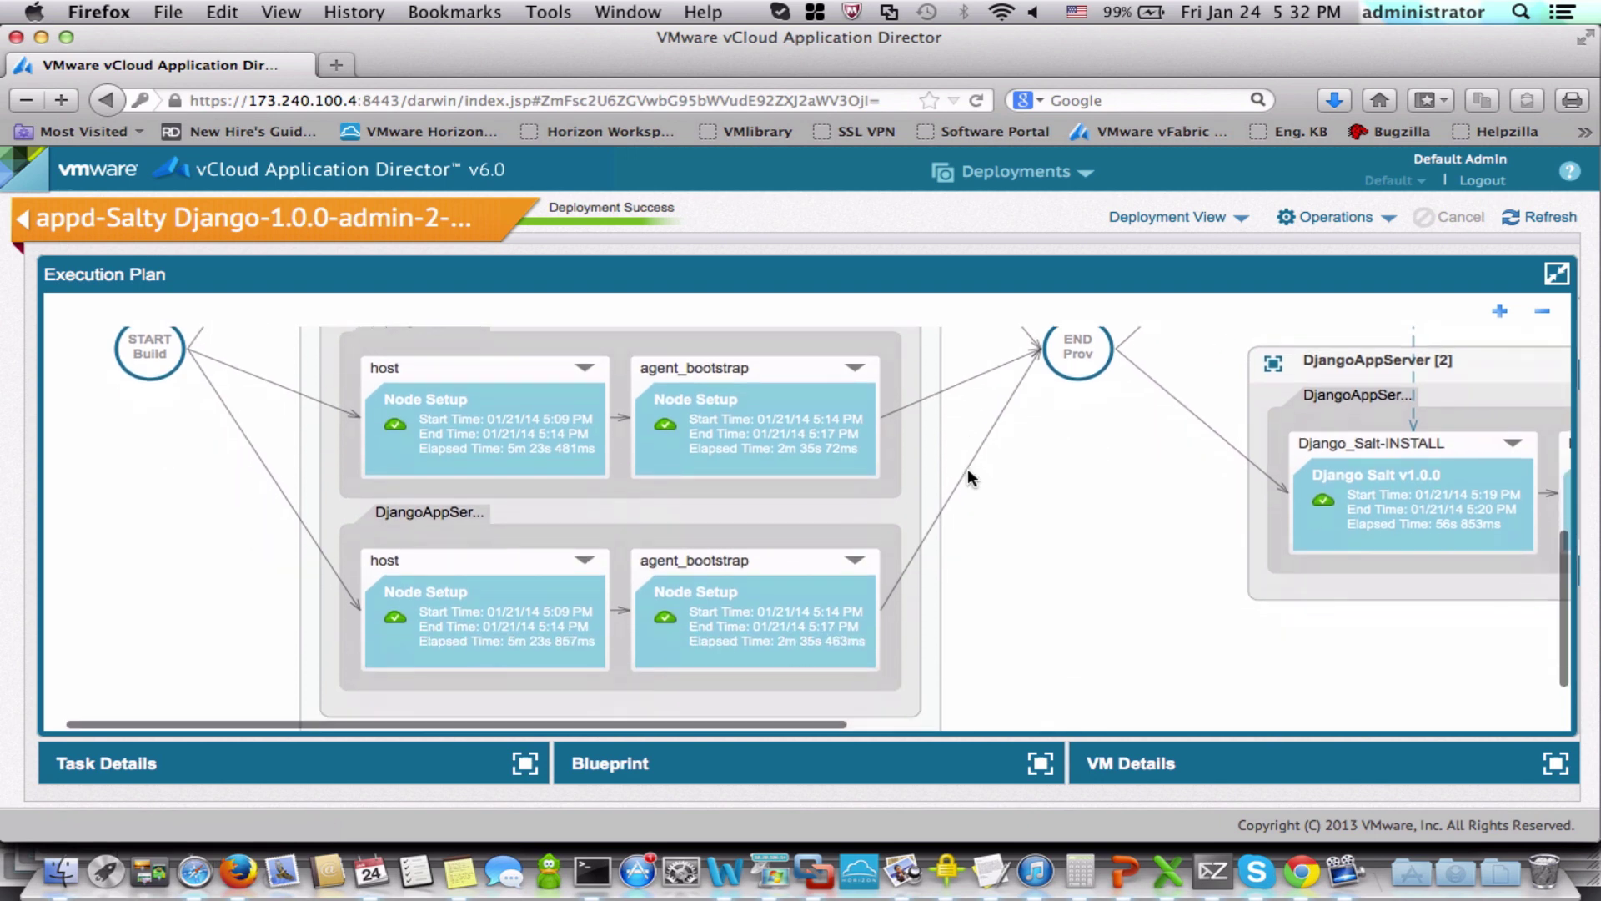
scroll(967, 469, up, 3)
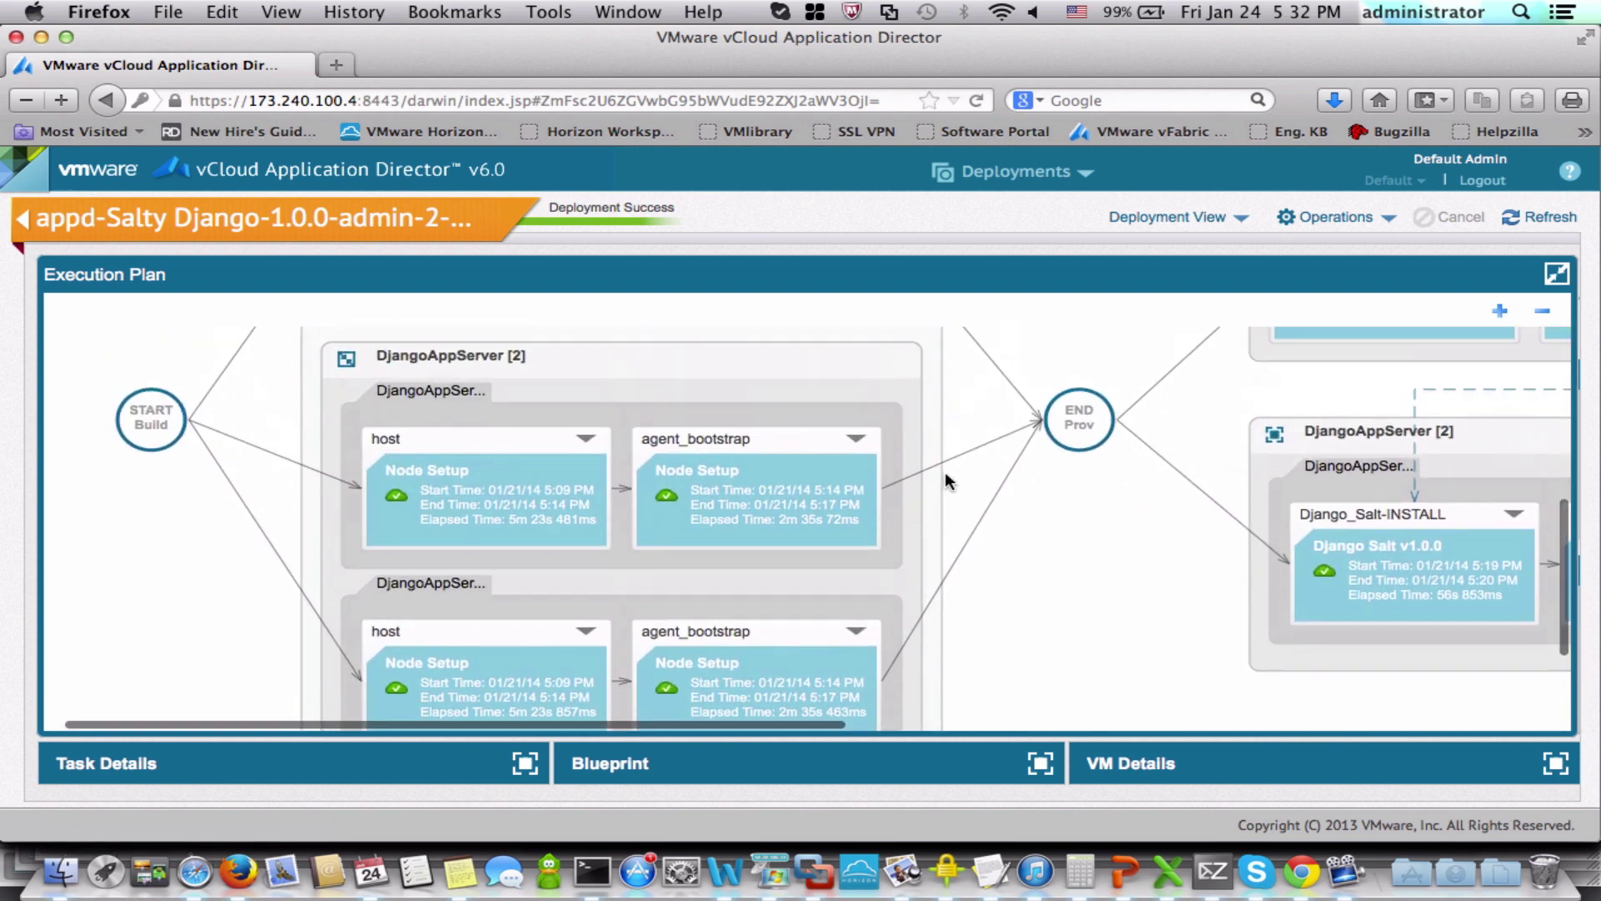
Step: Examine the post-provisioning MySQL_Salt, Django_Salt and DemoApp tasks and the dependency linking DjangoDB to DjangoAppServer
scroll(943, 481, right, 10)
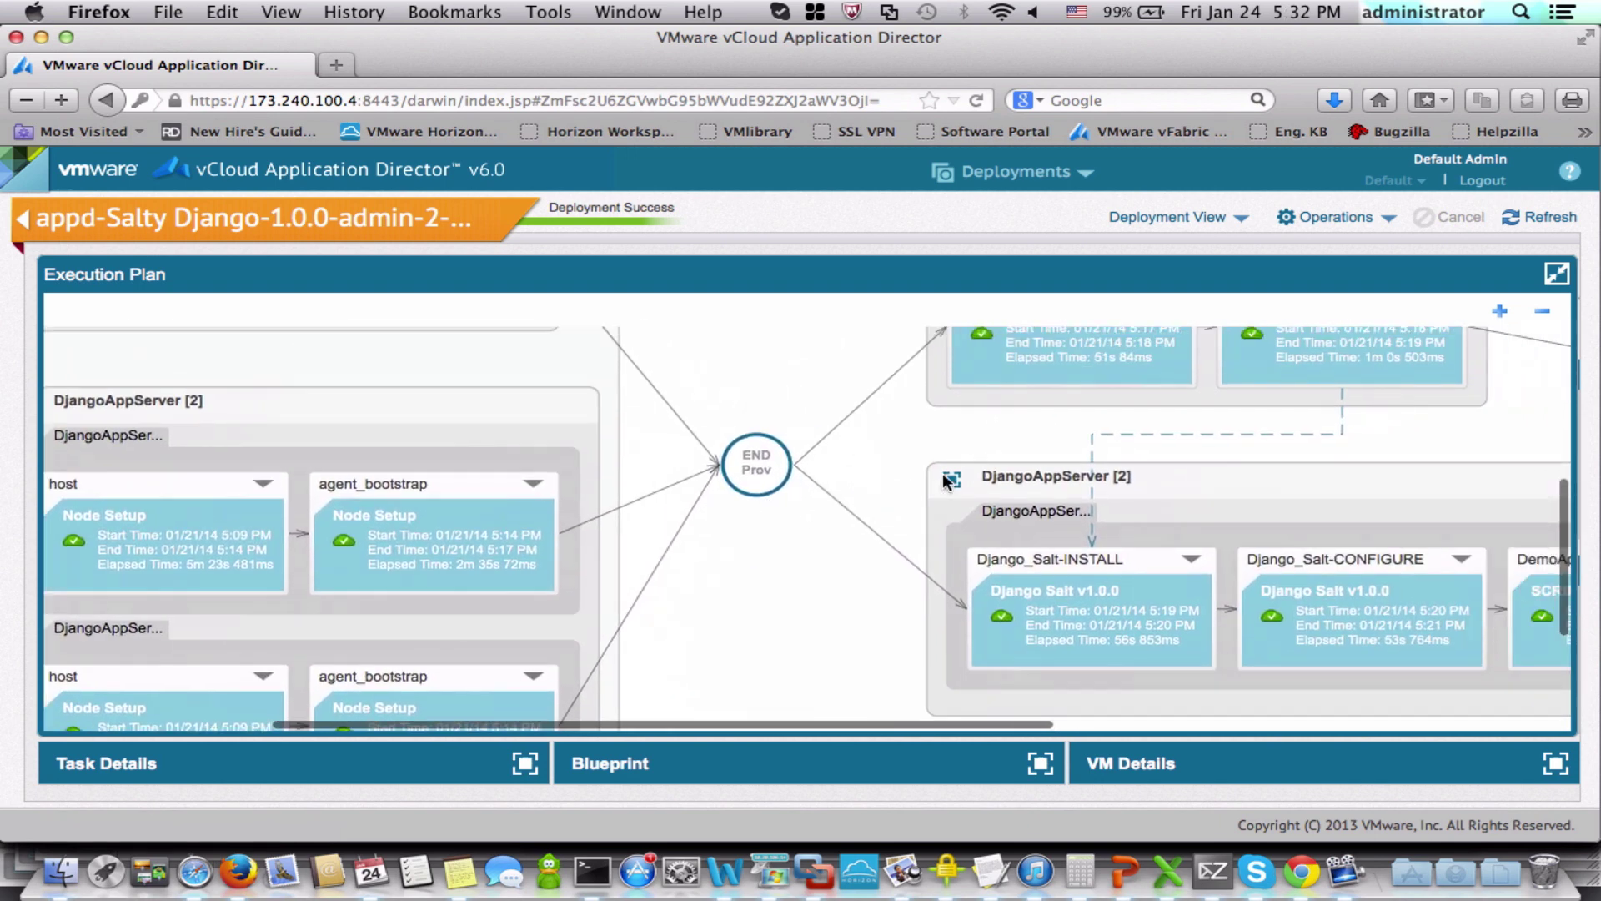
scroll(942, 481, up, 3)
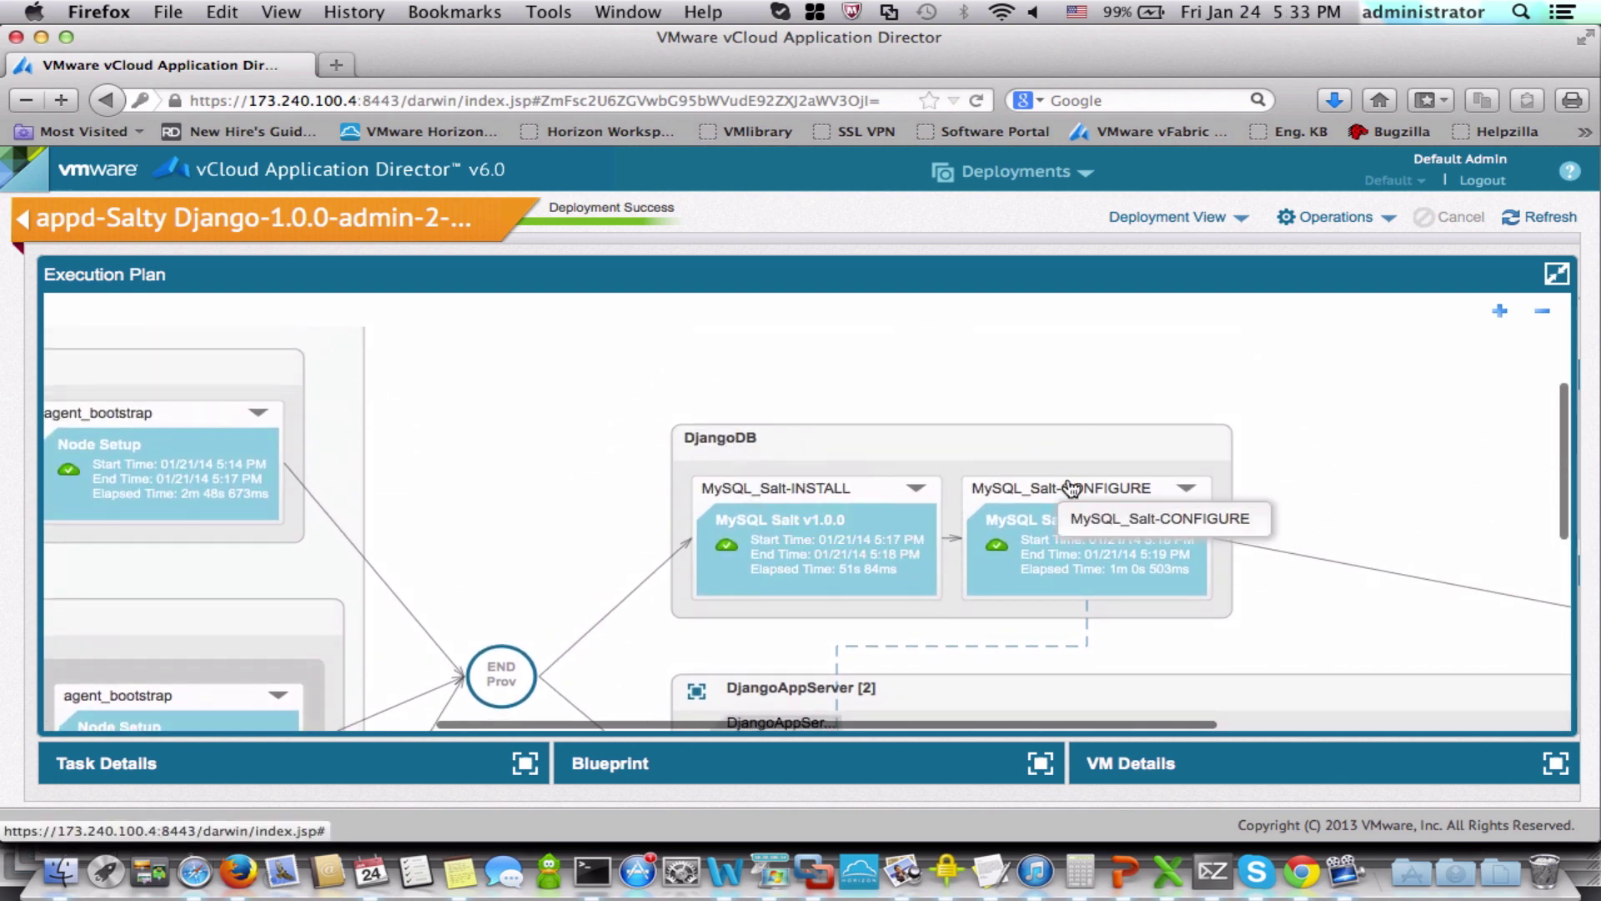
scroll(774, 696, down, 4)
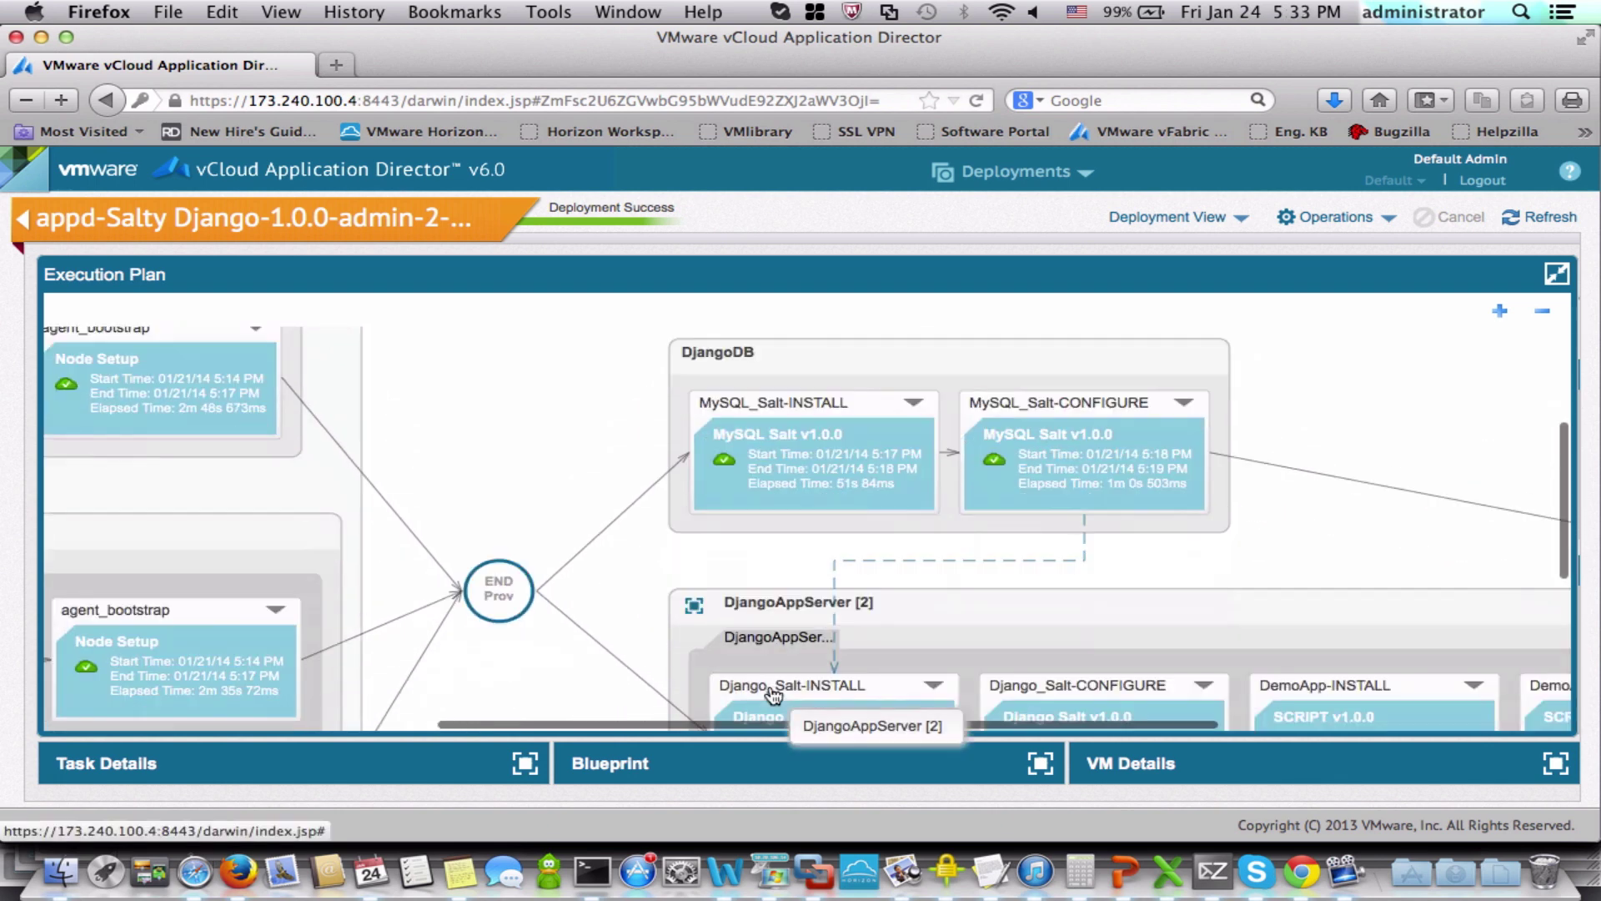
scroll(774, 696, right, 5)
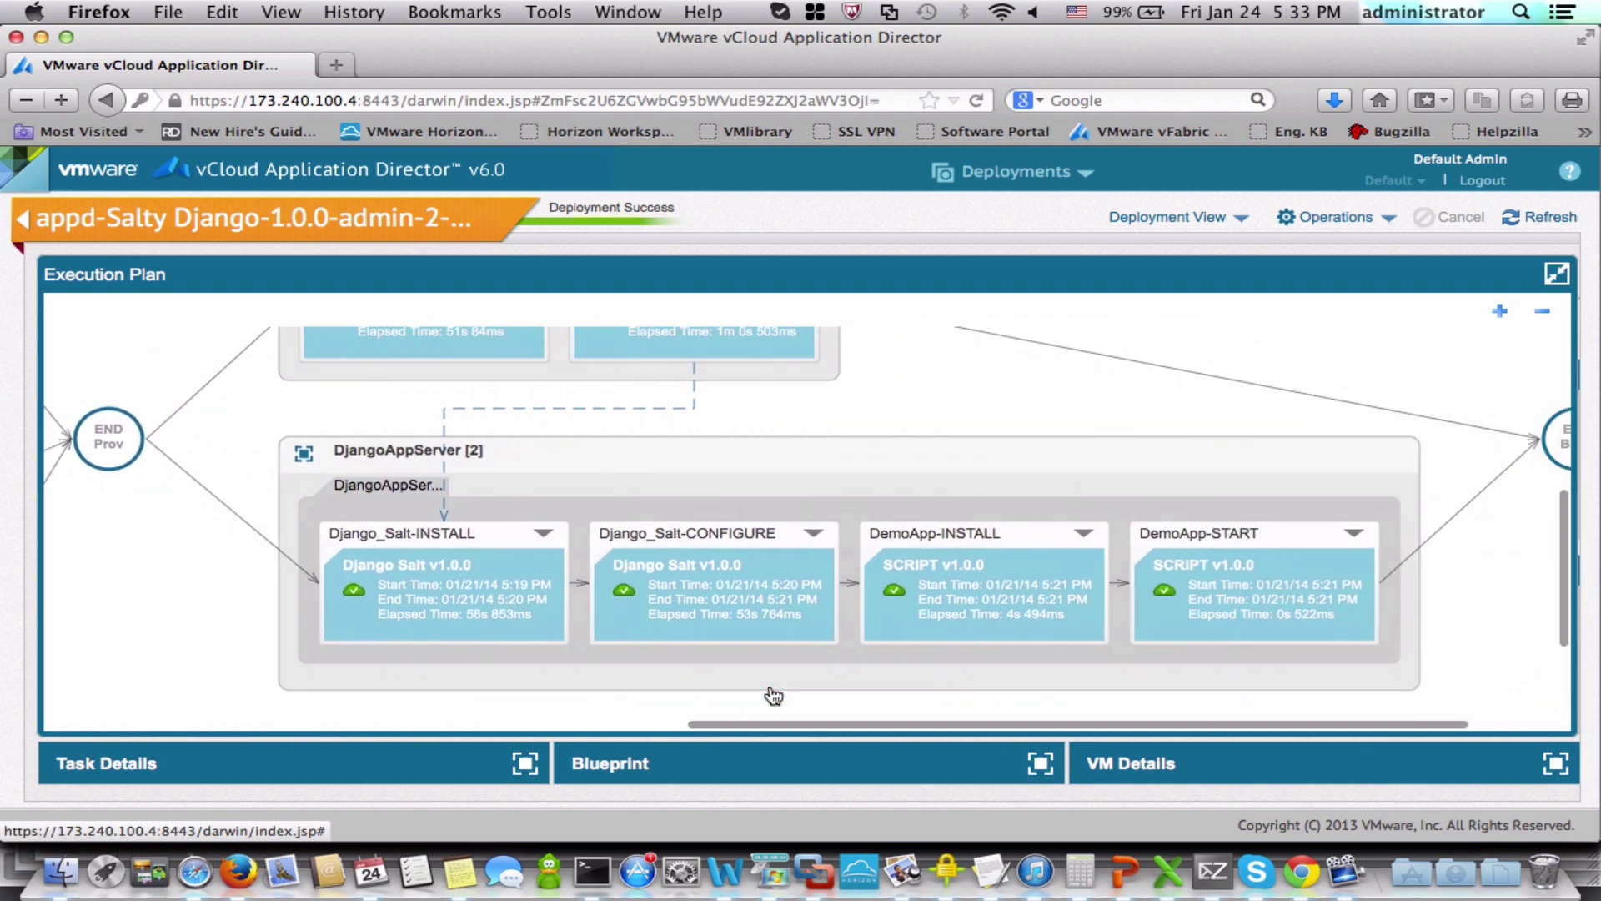
scroll(772, 691, down, 1)
scroll(769, 684, up, 3)
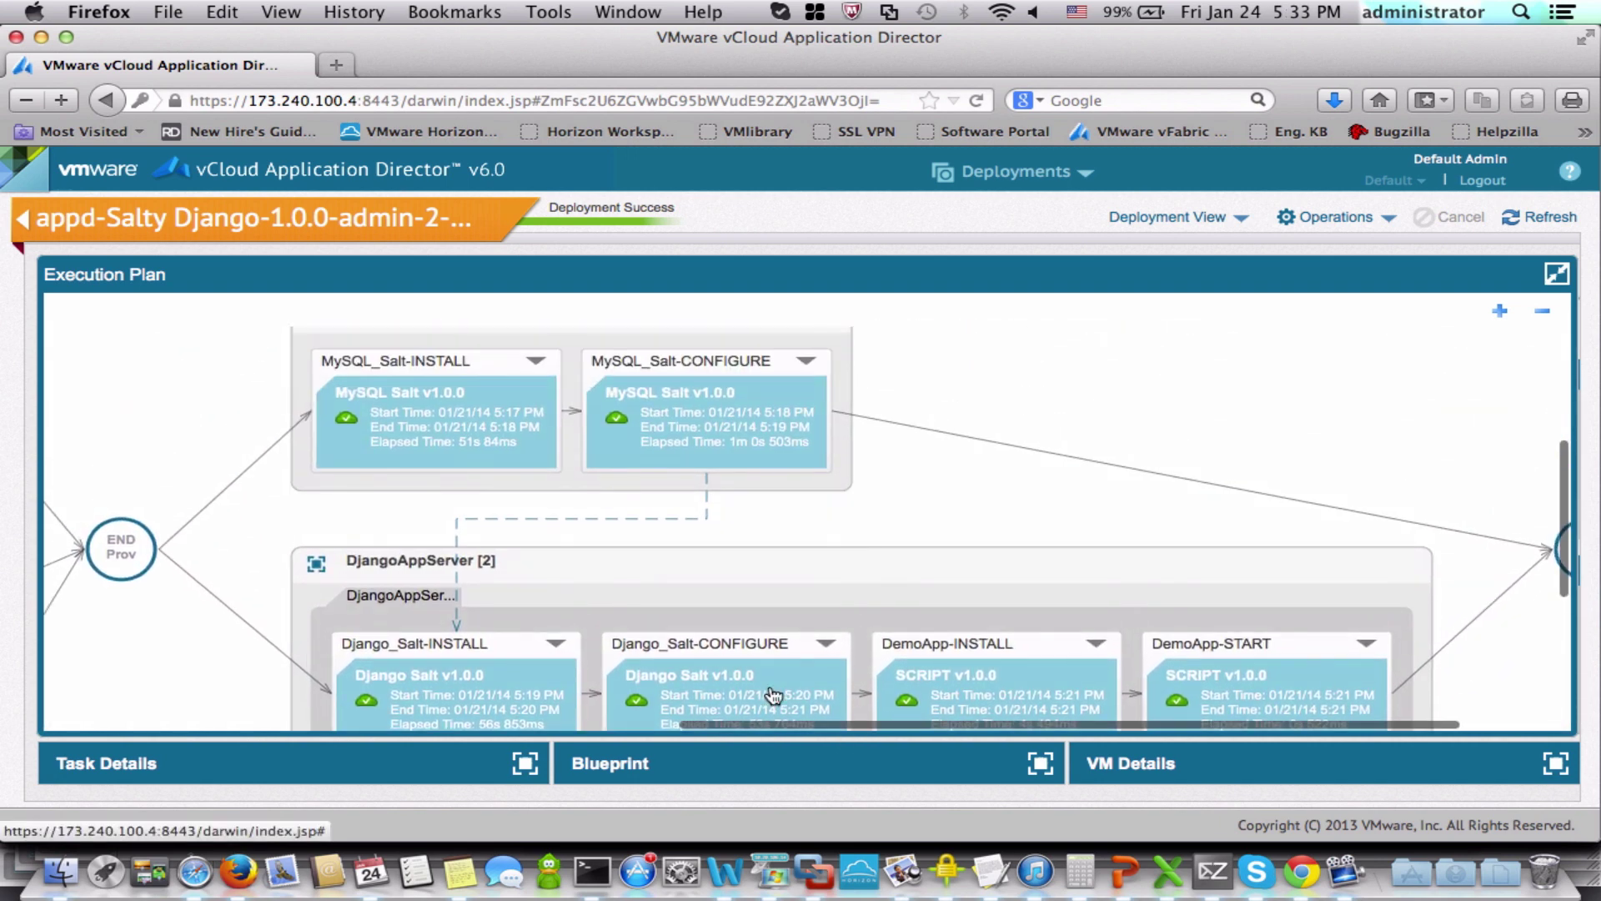
Step: View the MySQL_Salt-INSTALL task's log, highlight the "Salt installed!" text near its end, and close the log
click(537, 363)
click(628, 454)
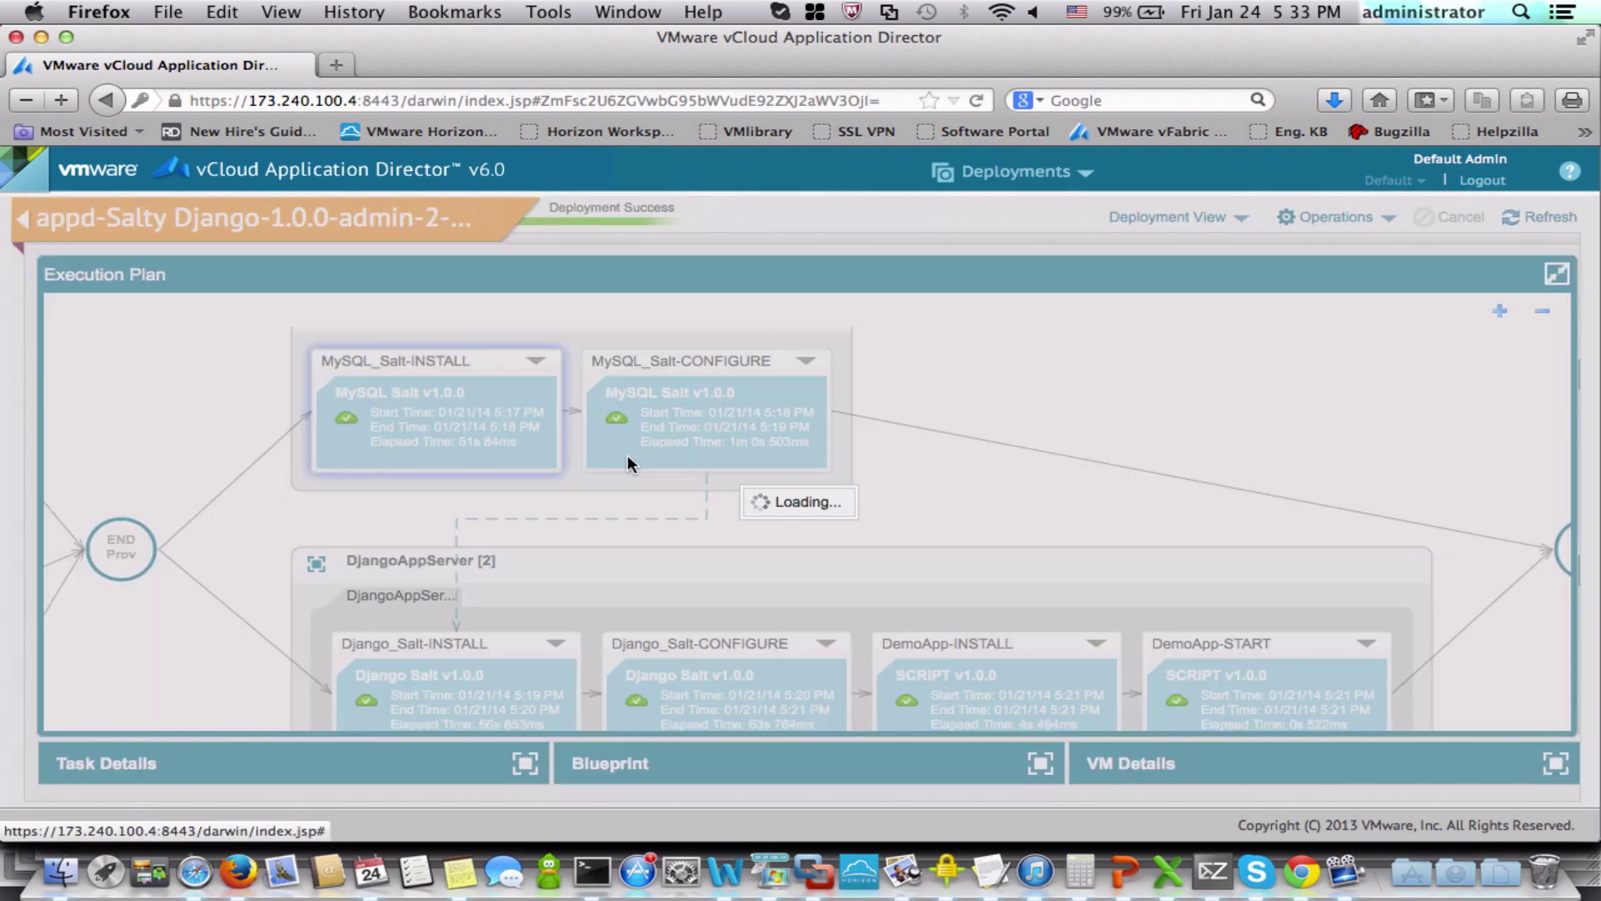
scroll(799, 547, down, 15)
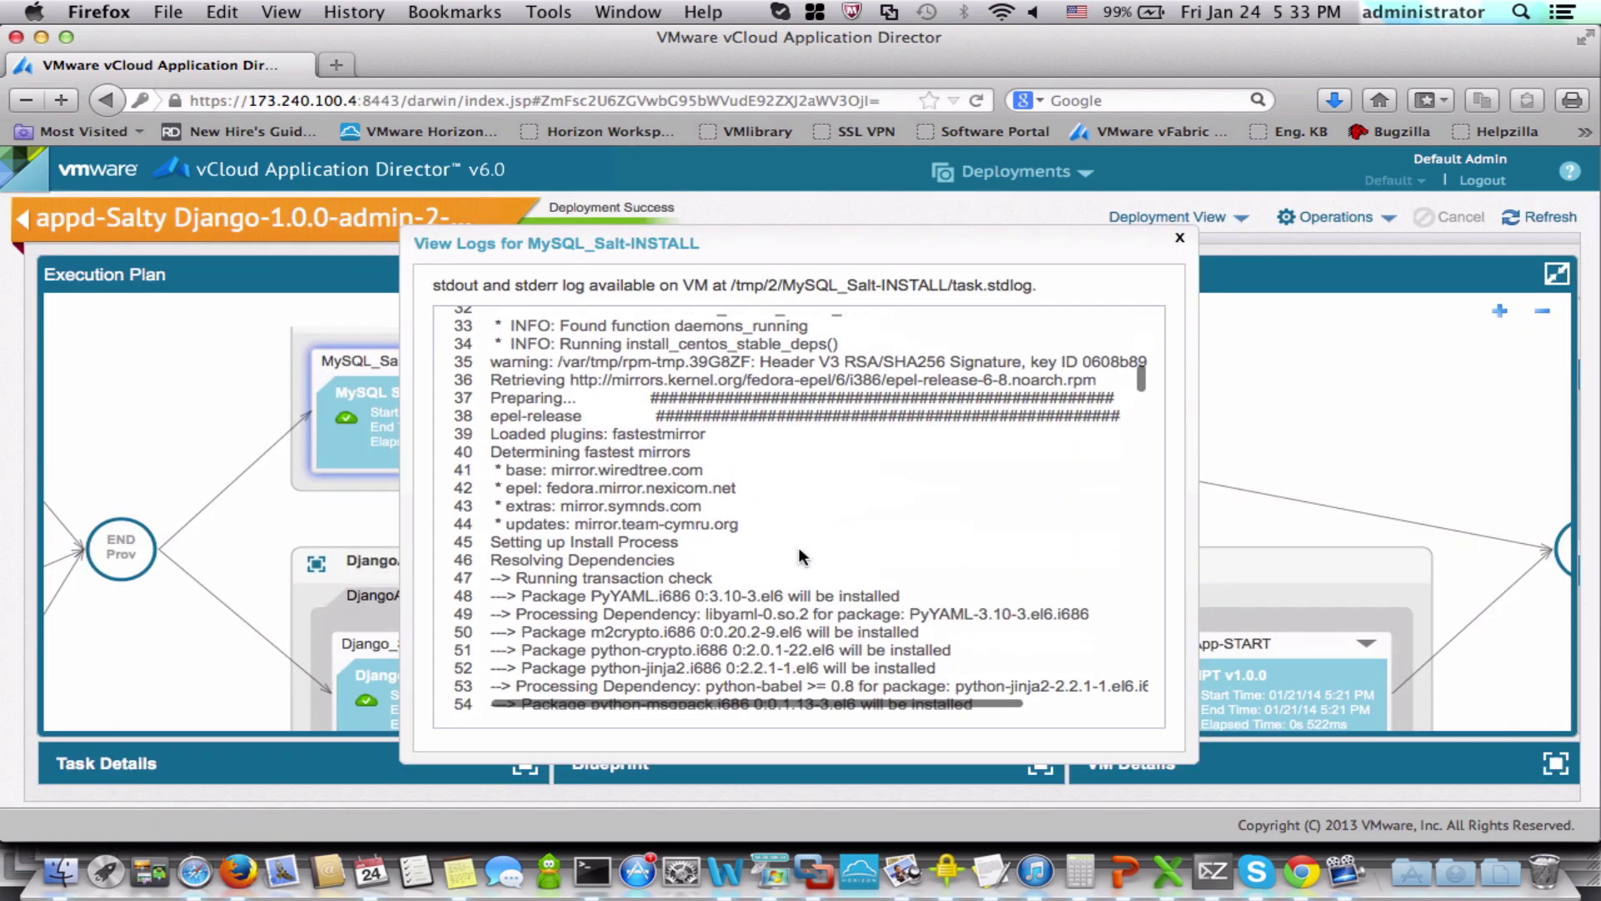
scroll(798, 547, down, 20)
scroll(798, 548, right, 2)
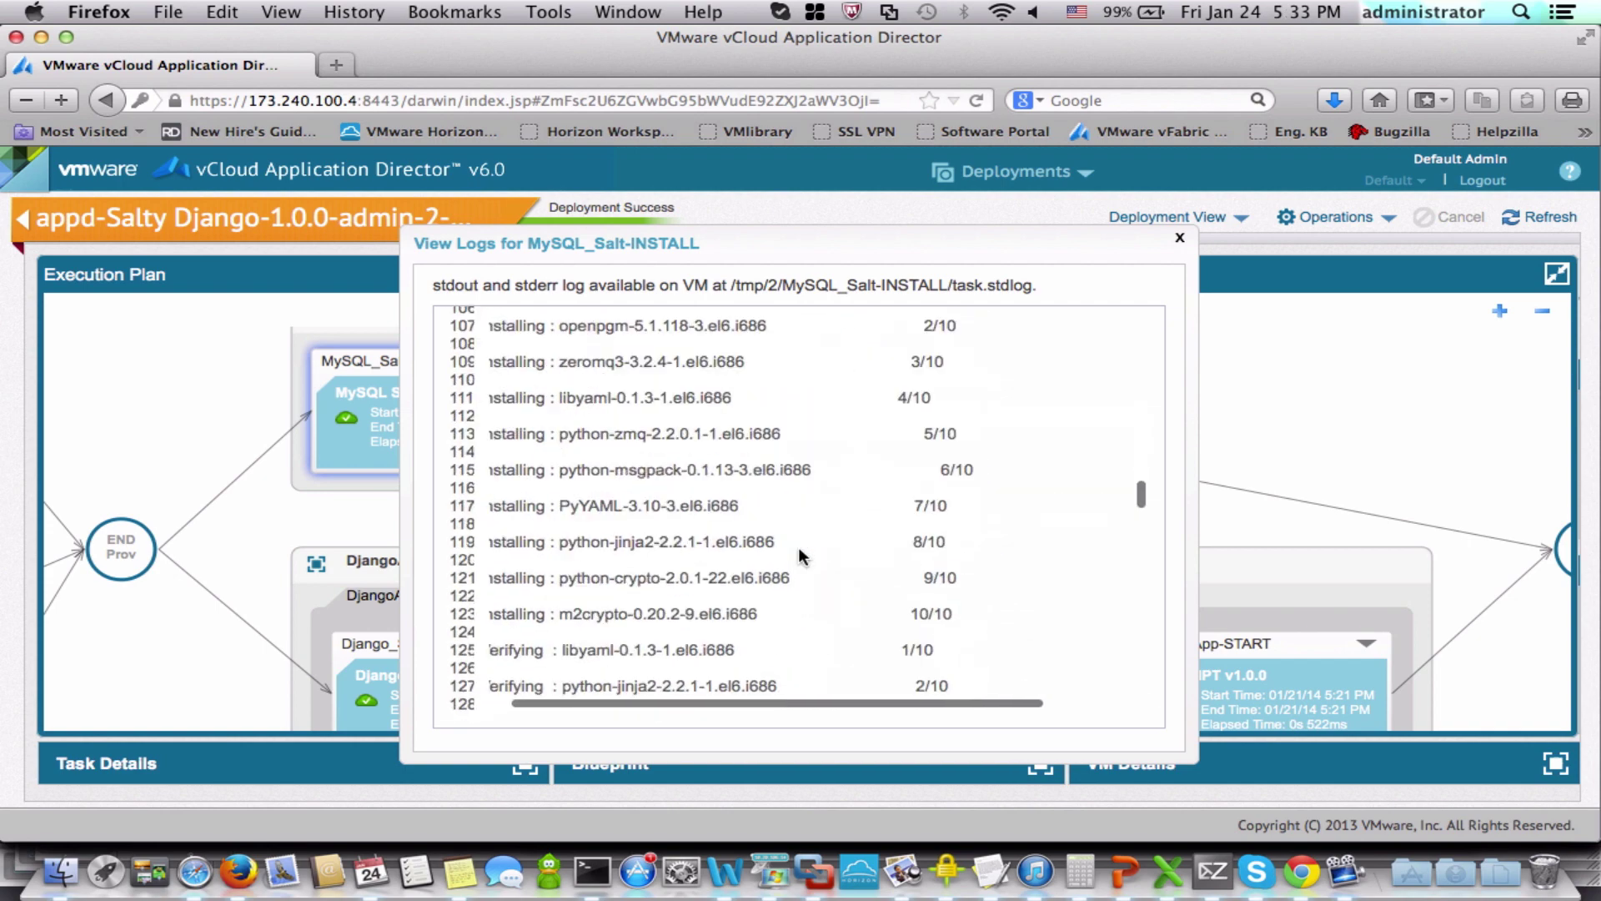
scroll(799, 547, down, 20)
scroll(798, 547, right, 2)
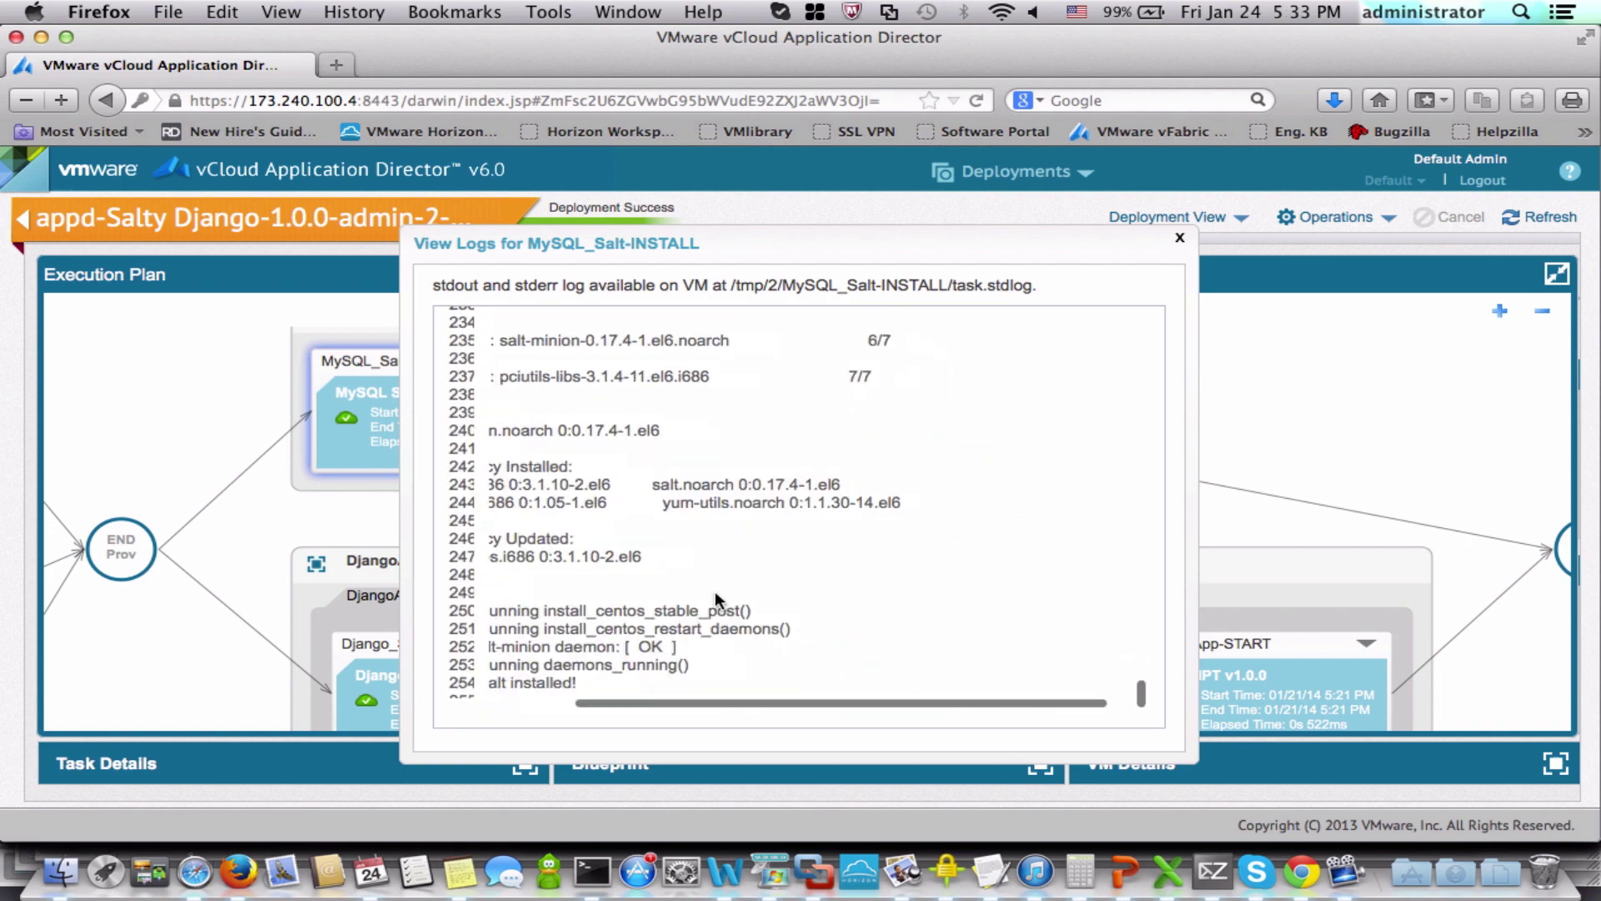
scroll(511, 680, left, 4)
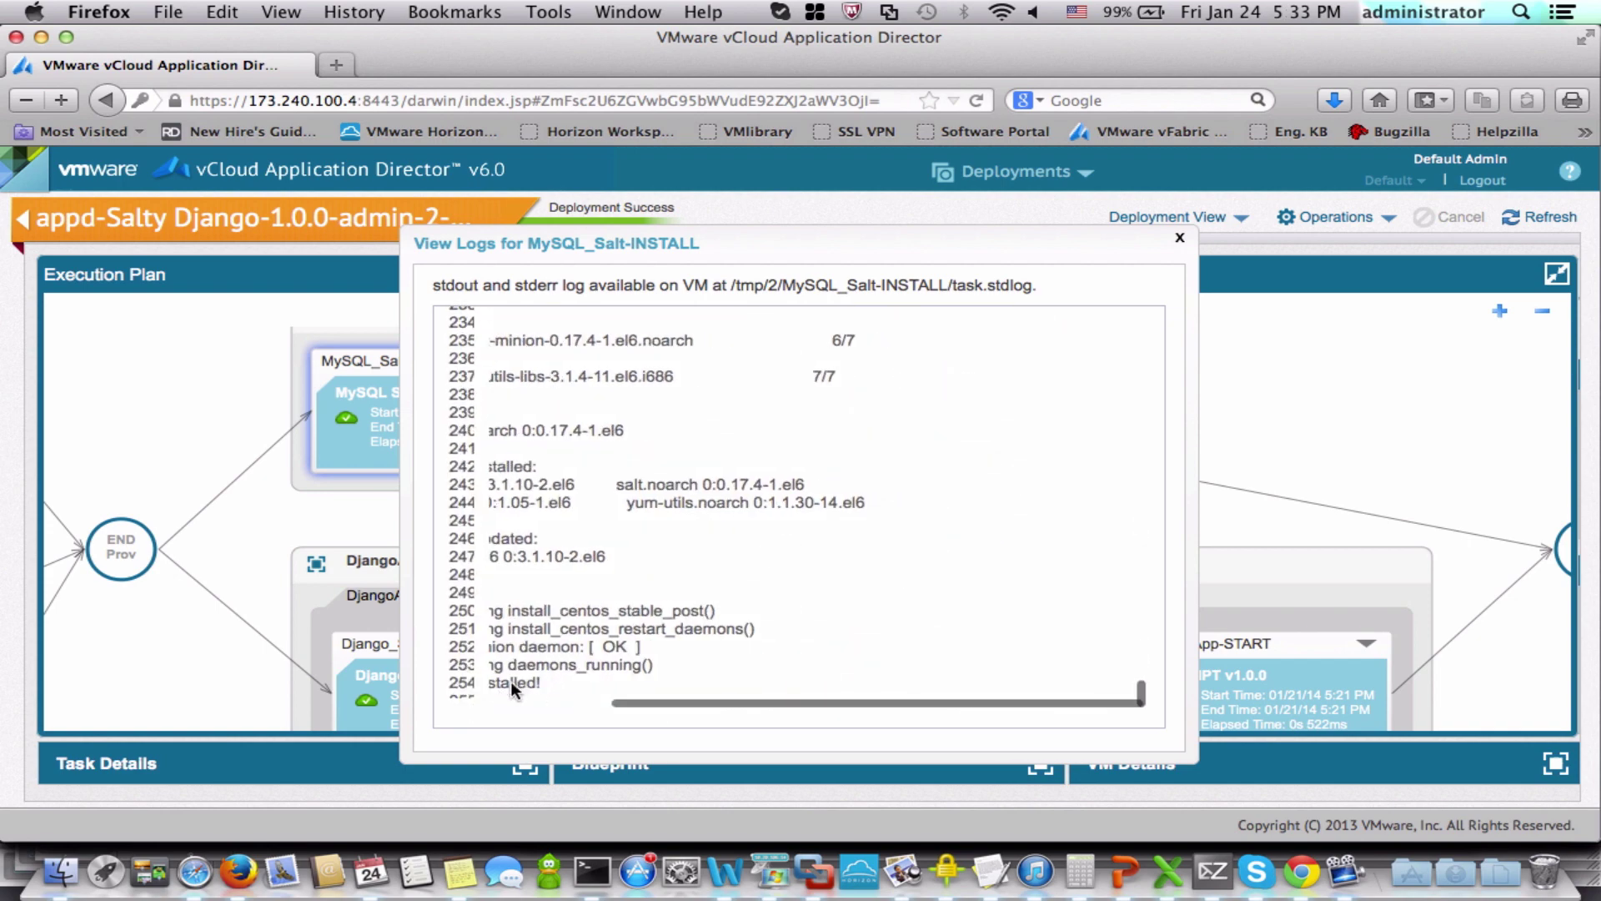
drag(559, 685, 640, 689)
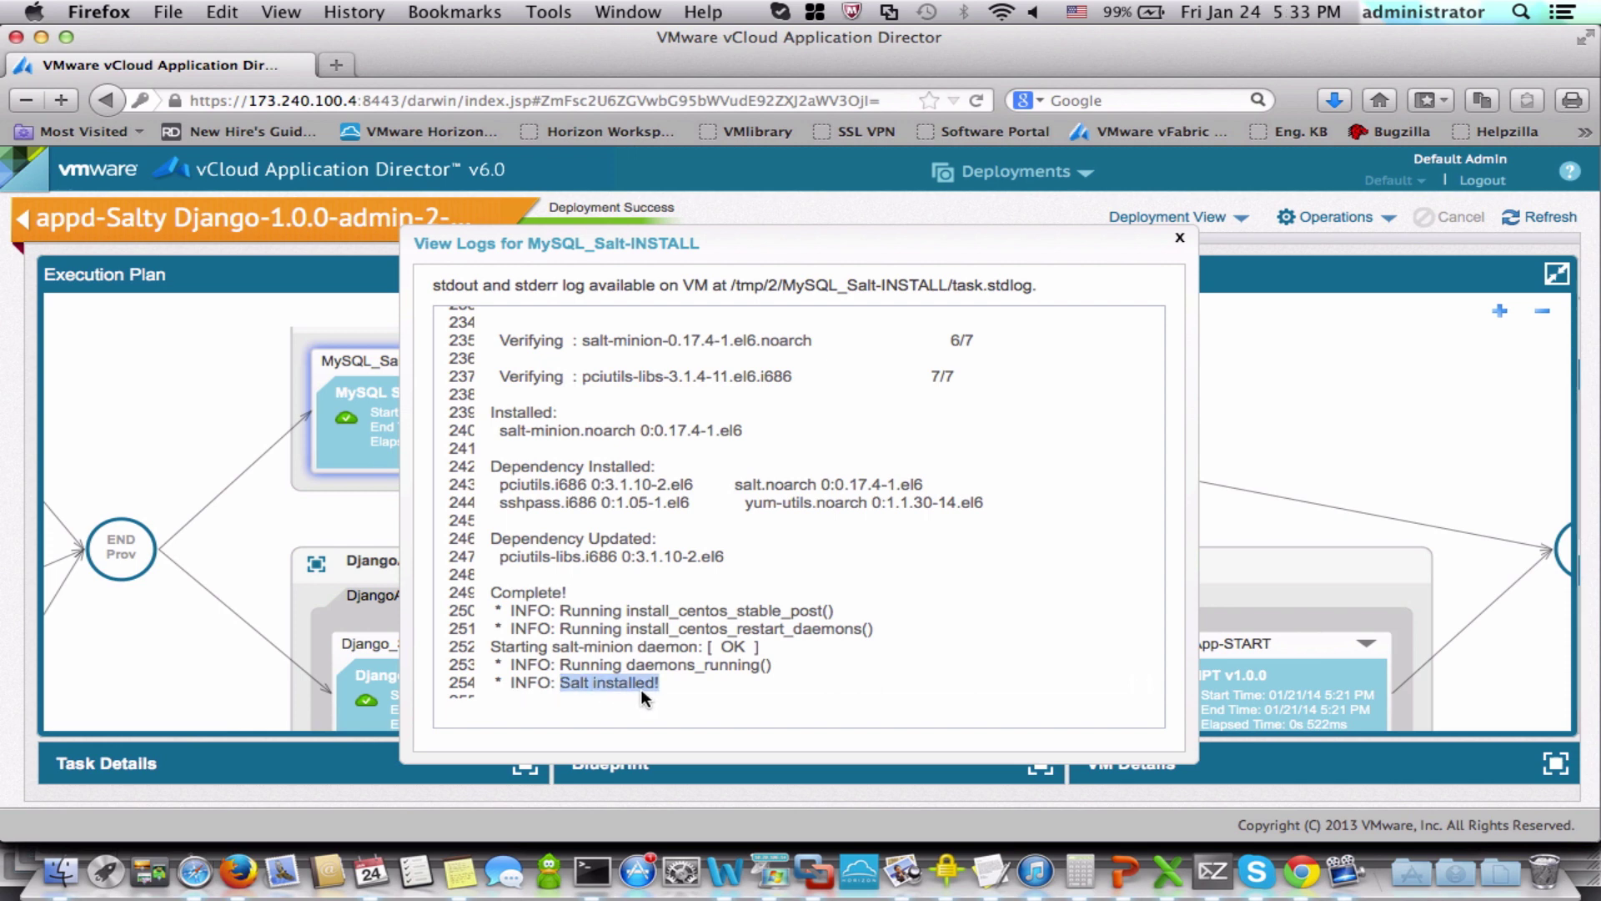
click(1180, 238)
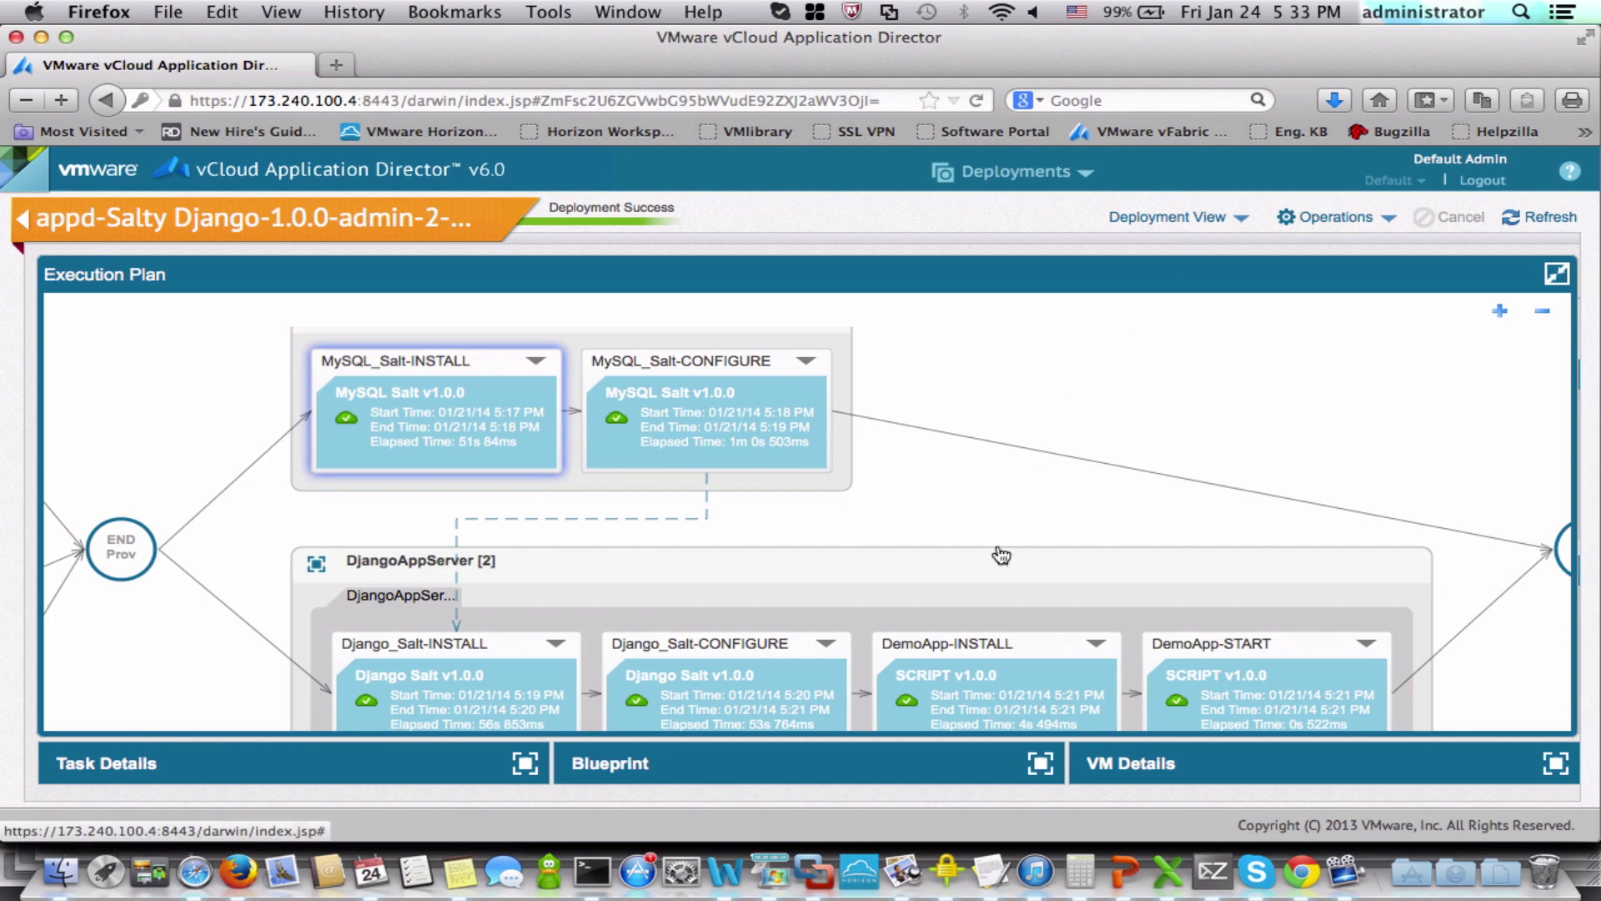
Step: Restore the Execution Plan to the deployment overview and review the available deployment operations and application sections
scroll(1000, 553, down, 3)
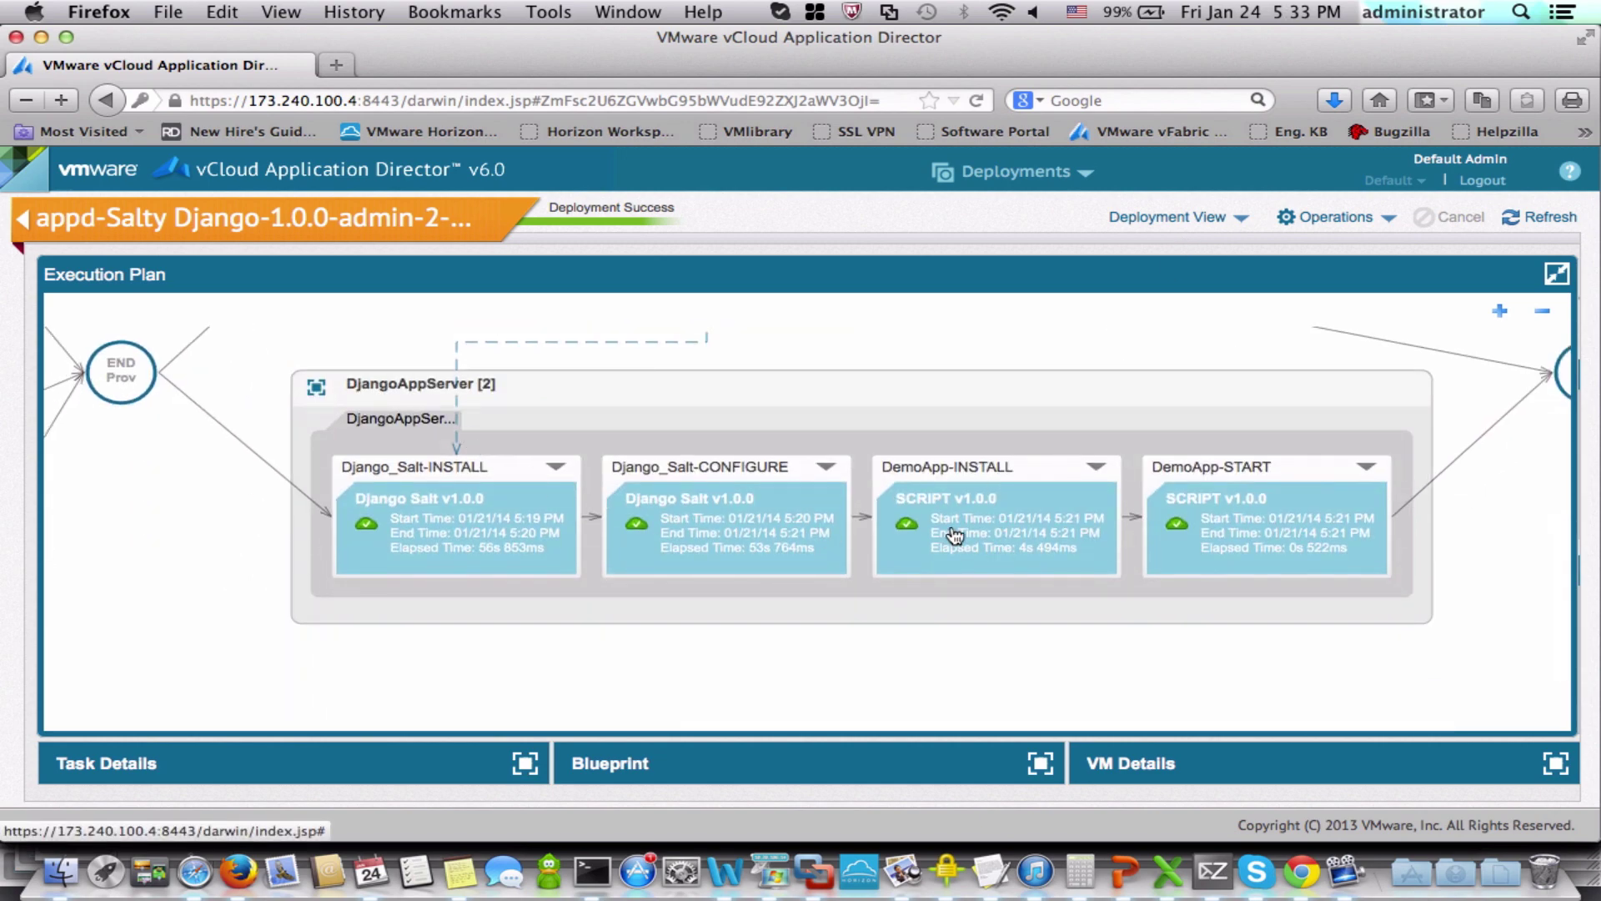
click(1556, 275)
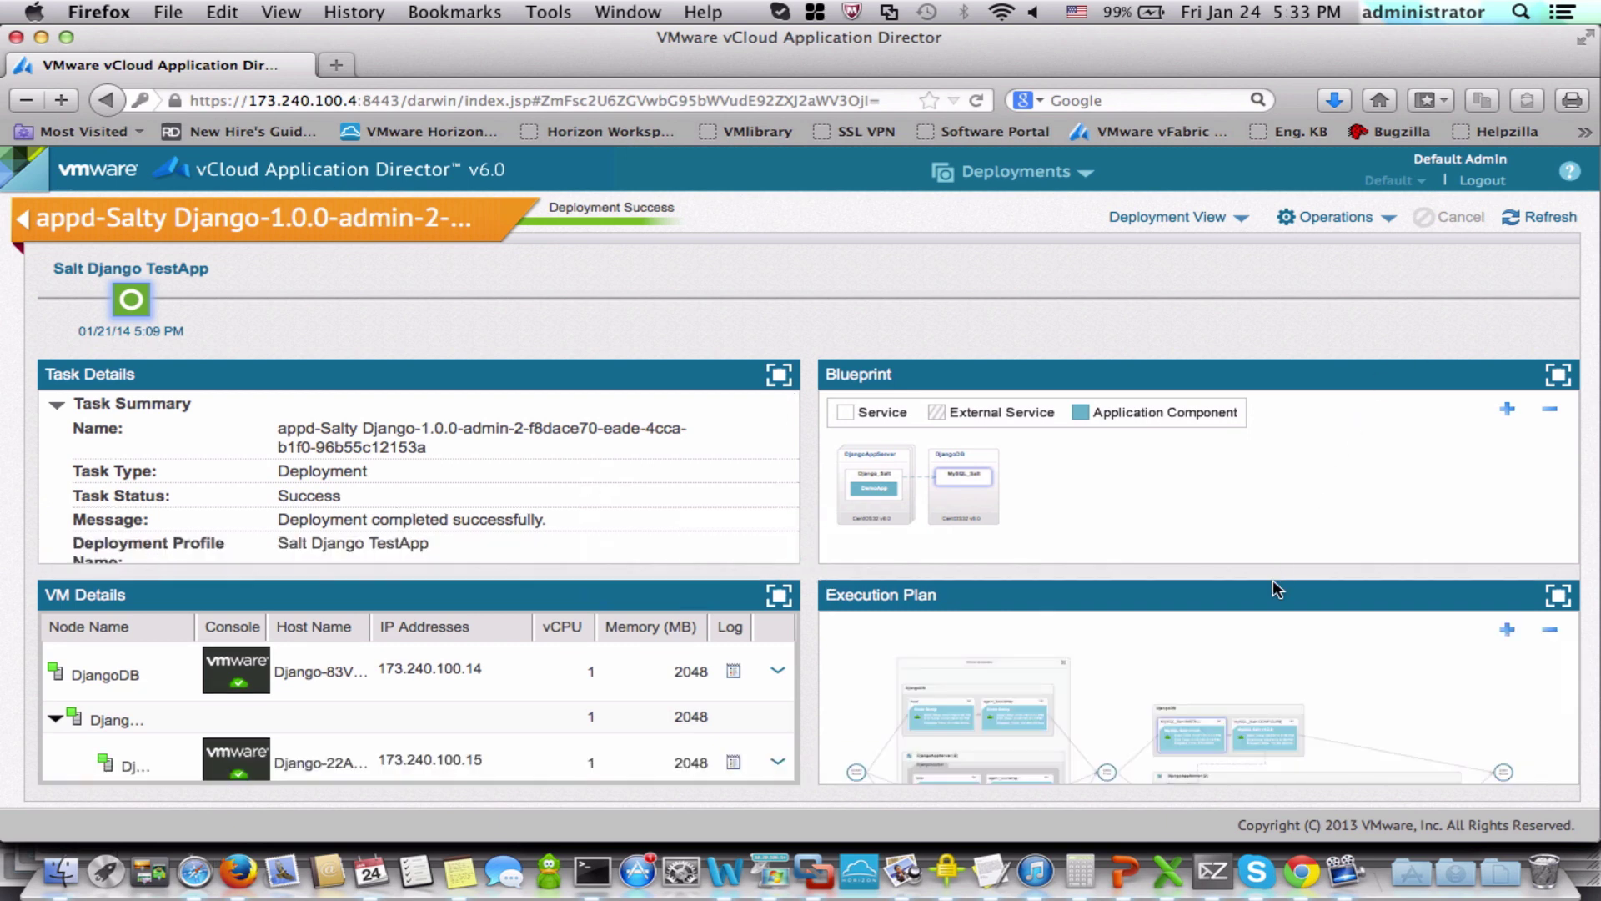
click(1387, 221)
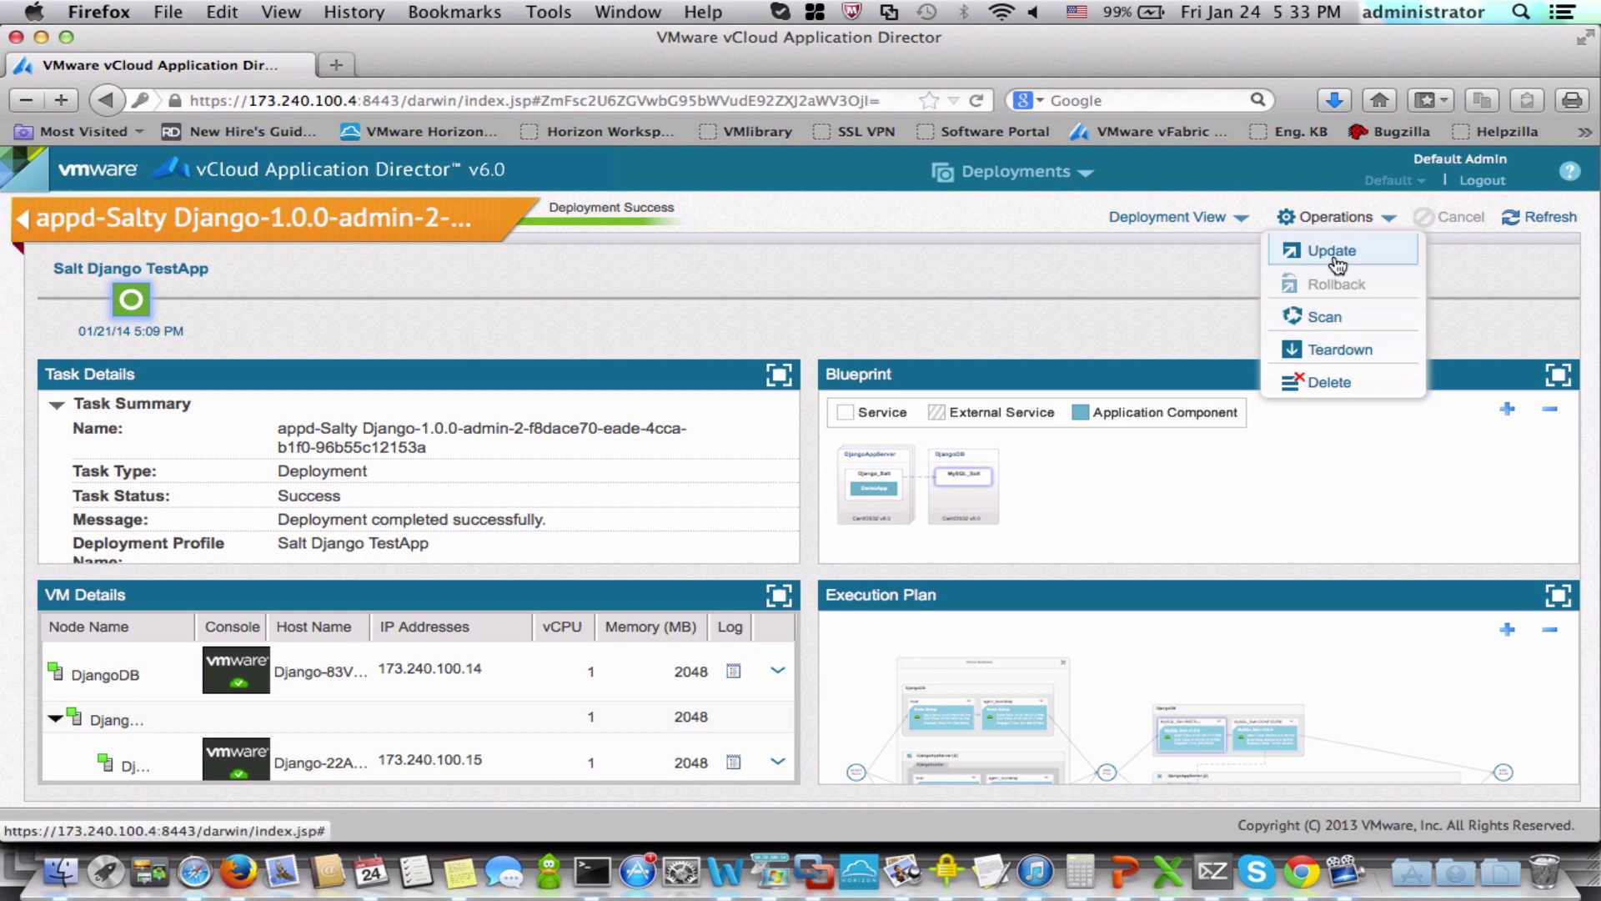
click(1056, 174)
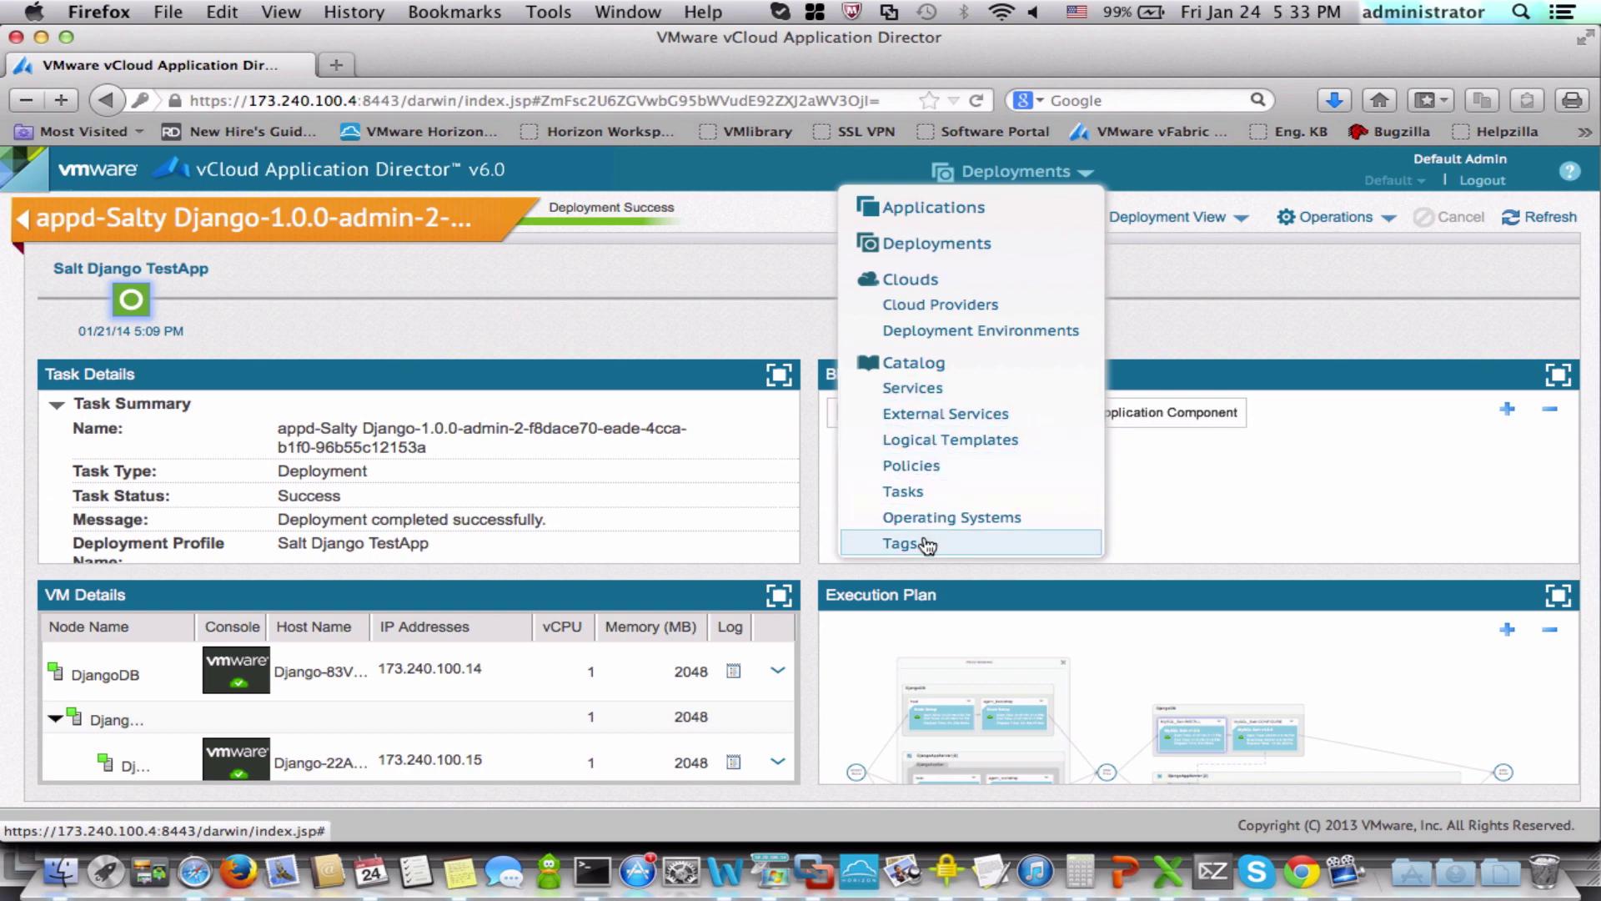
click(735, 312)
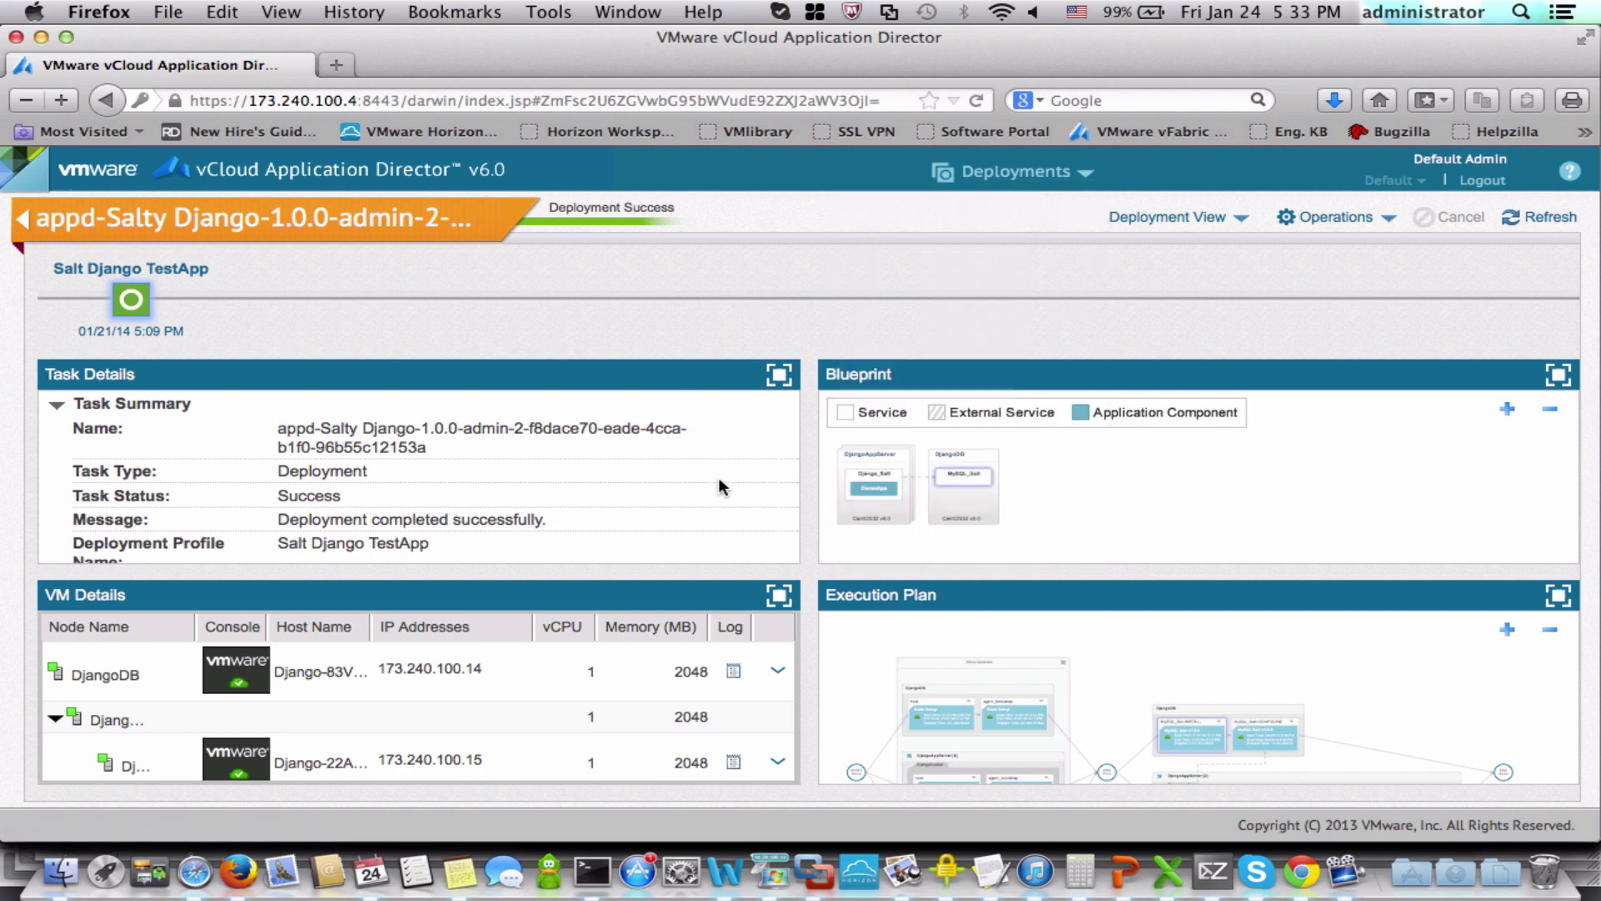
Step: Expand VM Details and open DjangoAppServer_0_'s IP address, 173.240.100.15, in a new browser tab to check the demo page's text
click(781, 597)
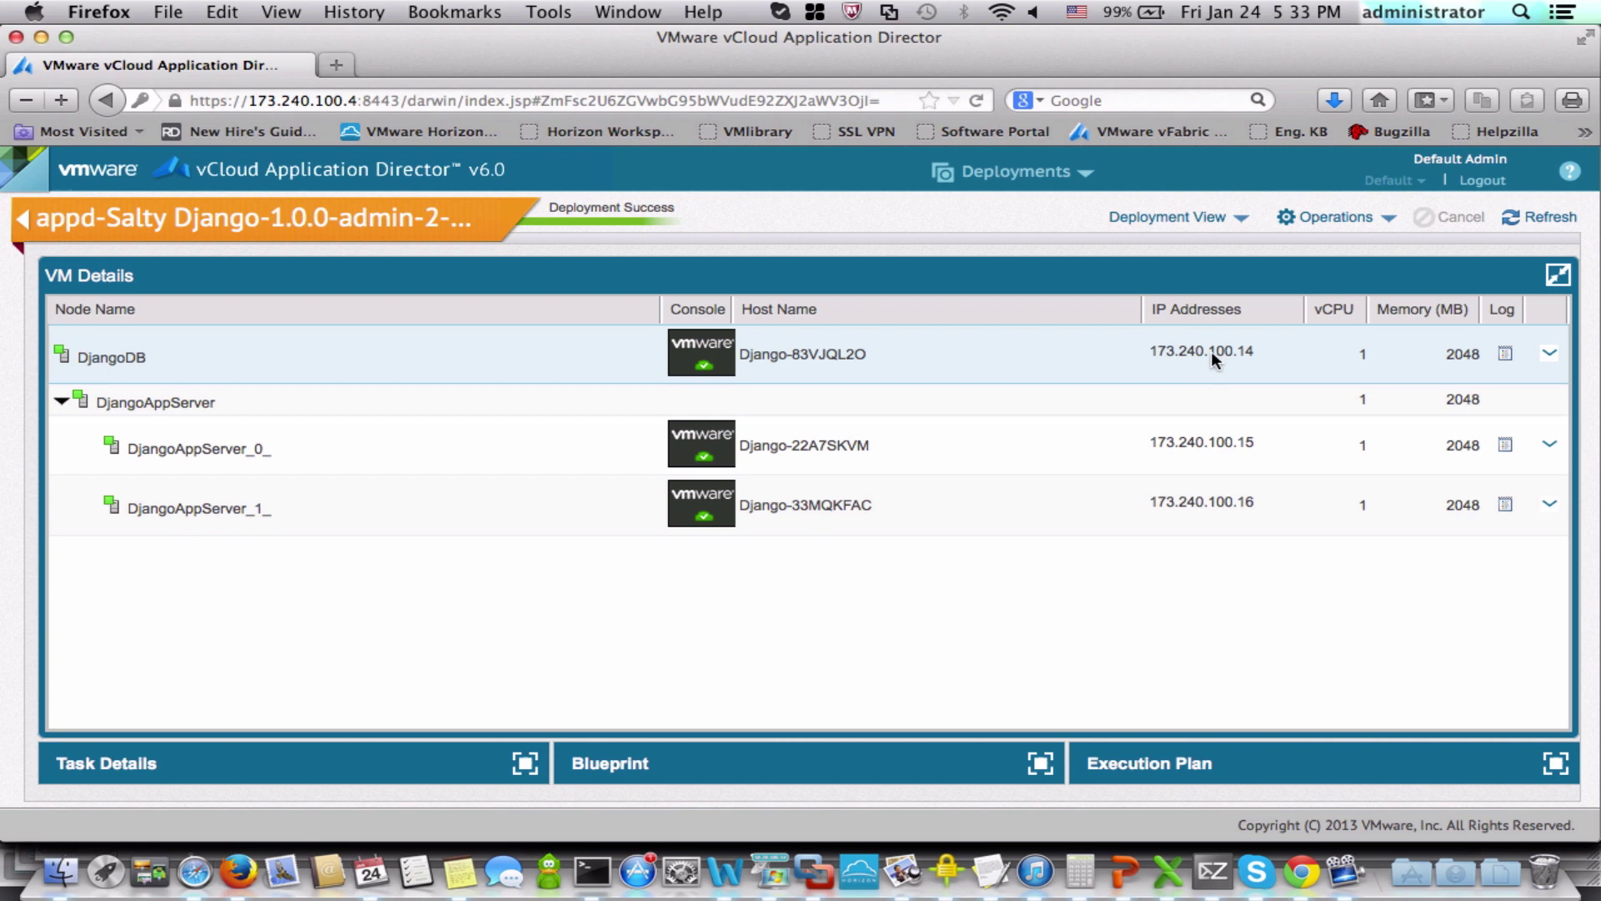
click(1148, 439)
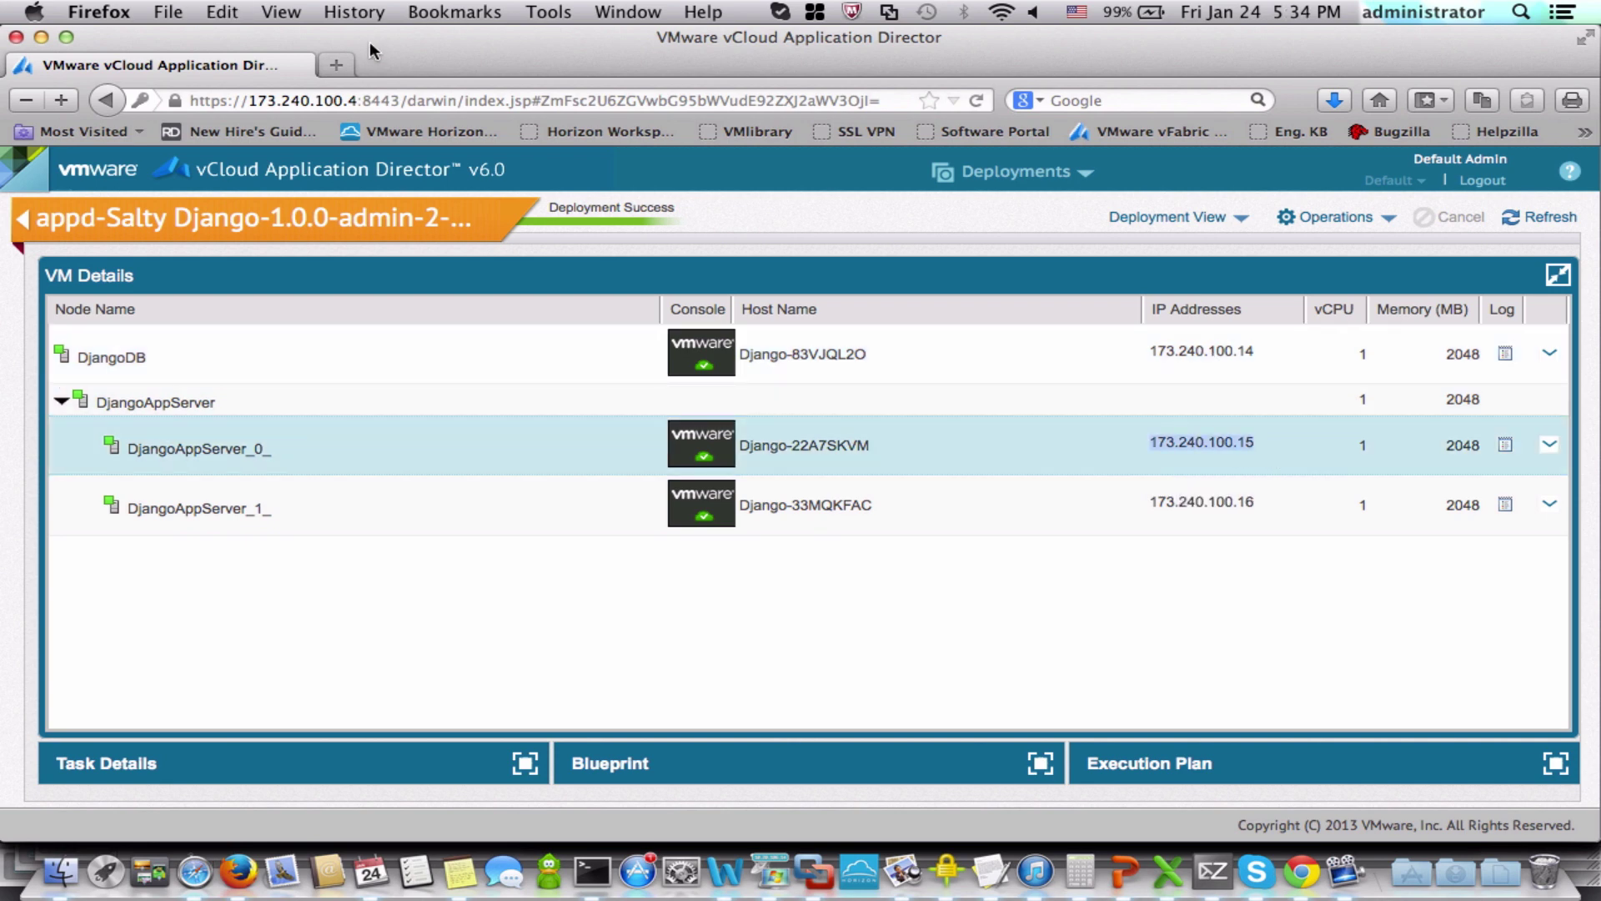
click(338, 66)
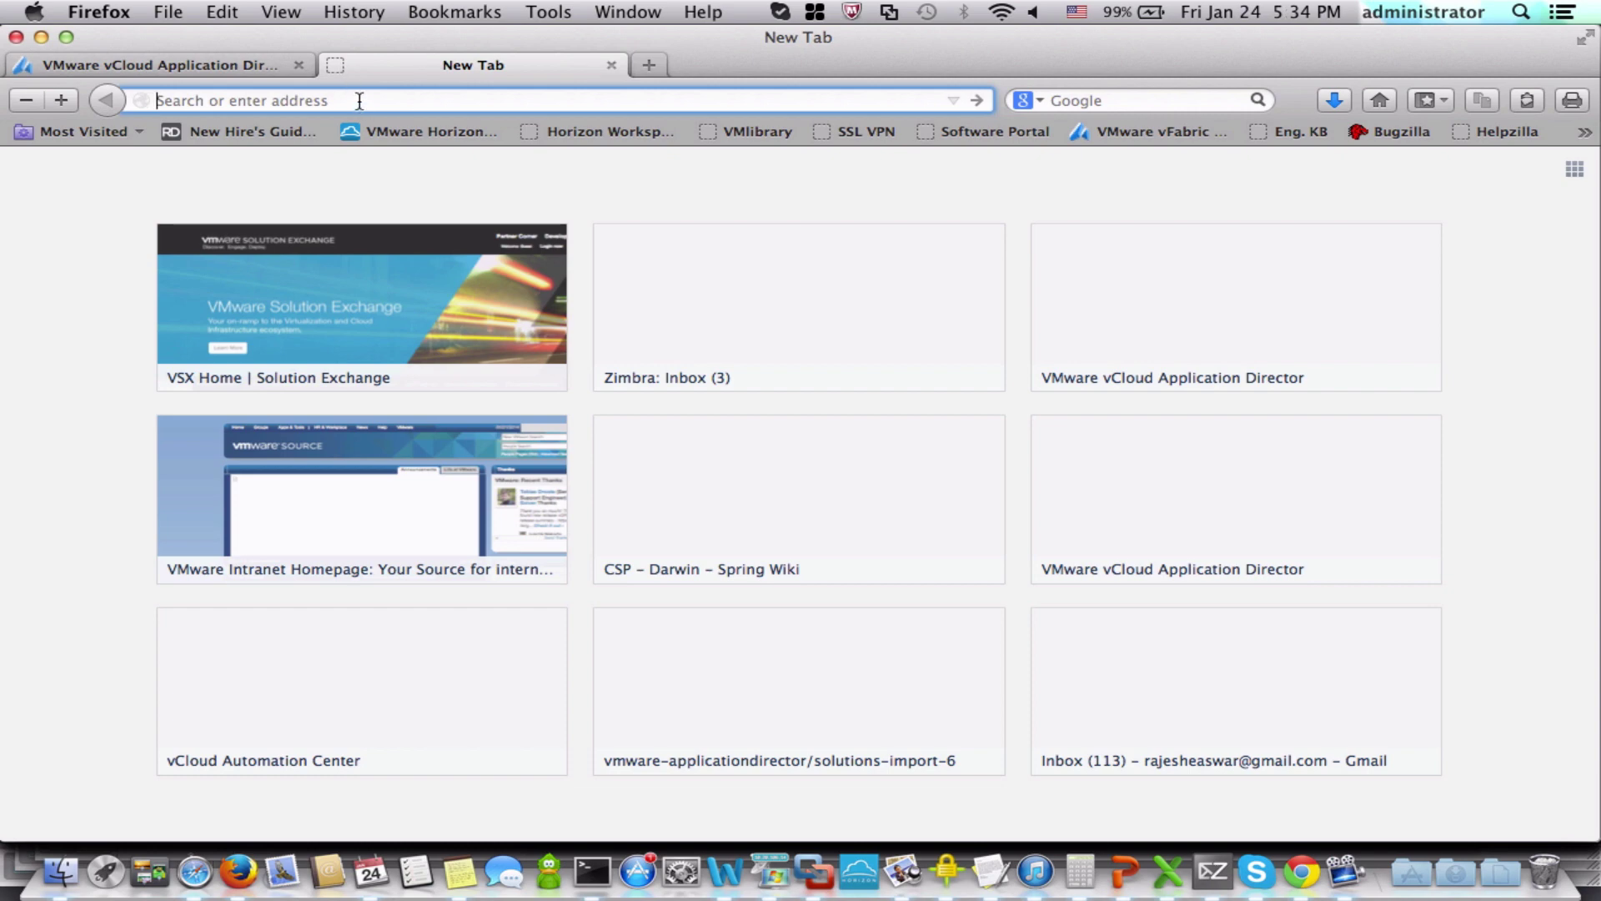
text(173.240.100.15)
key(Return)
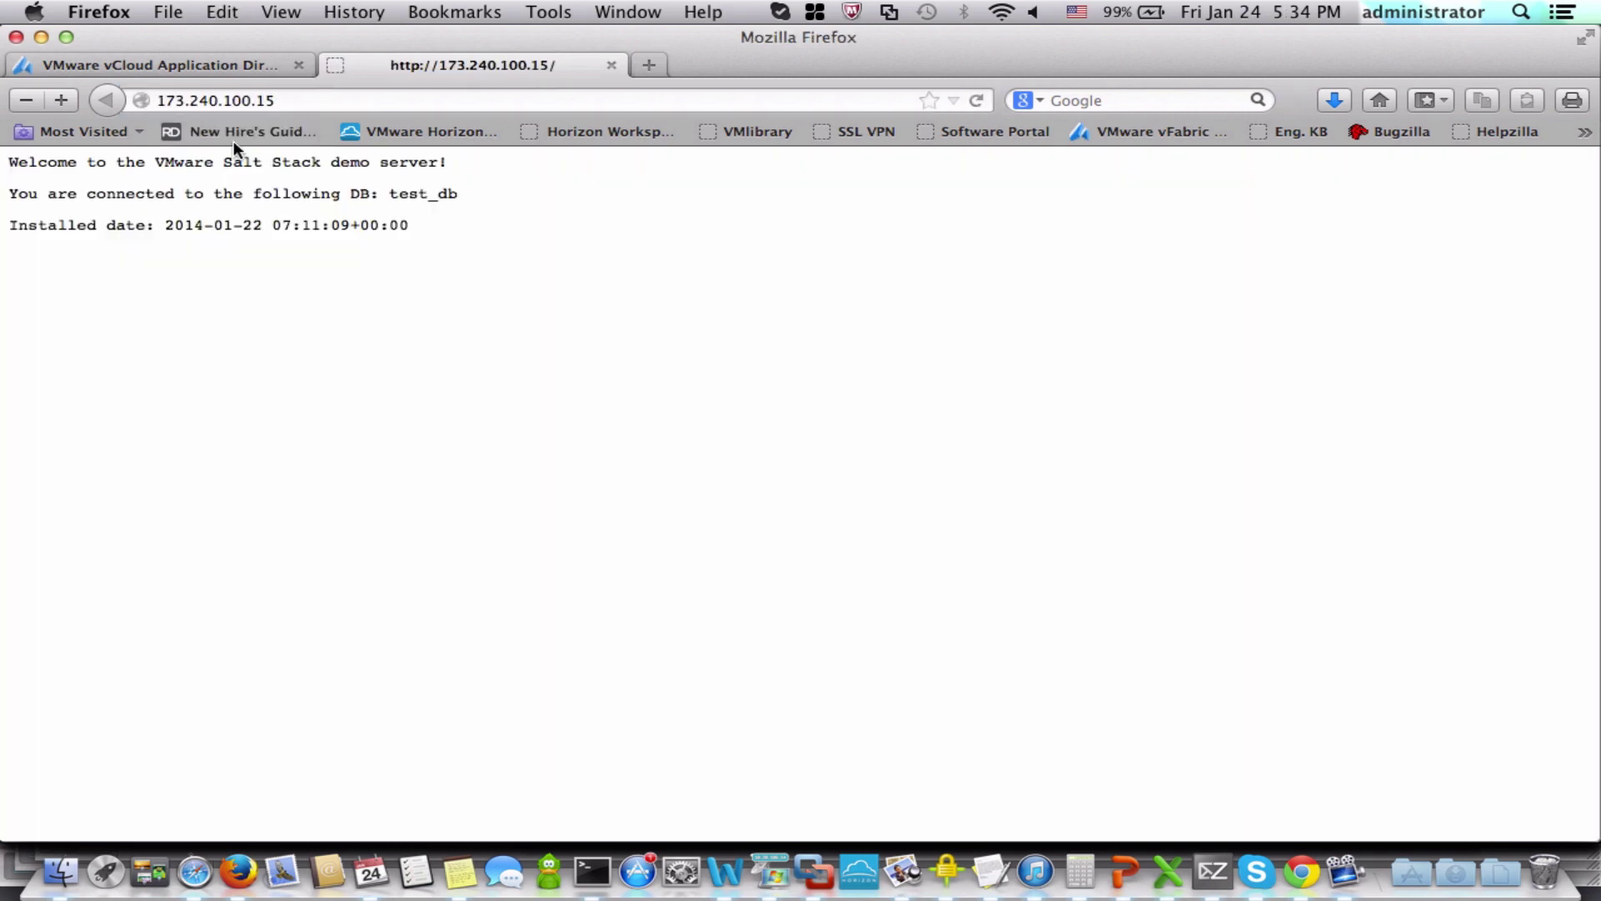
drag(15, 166, 414, 226)
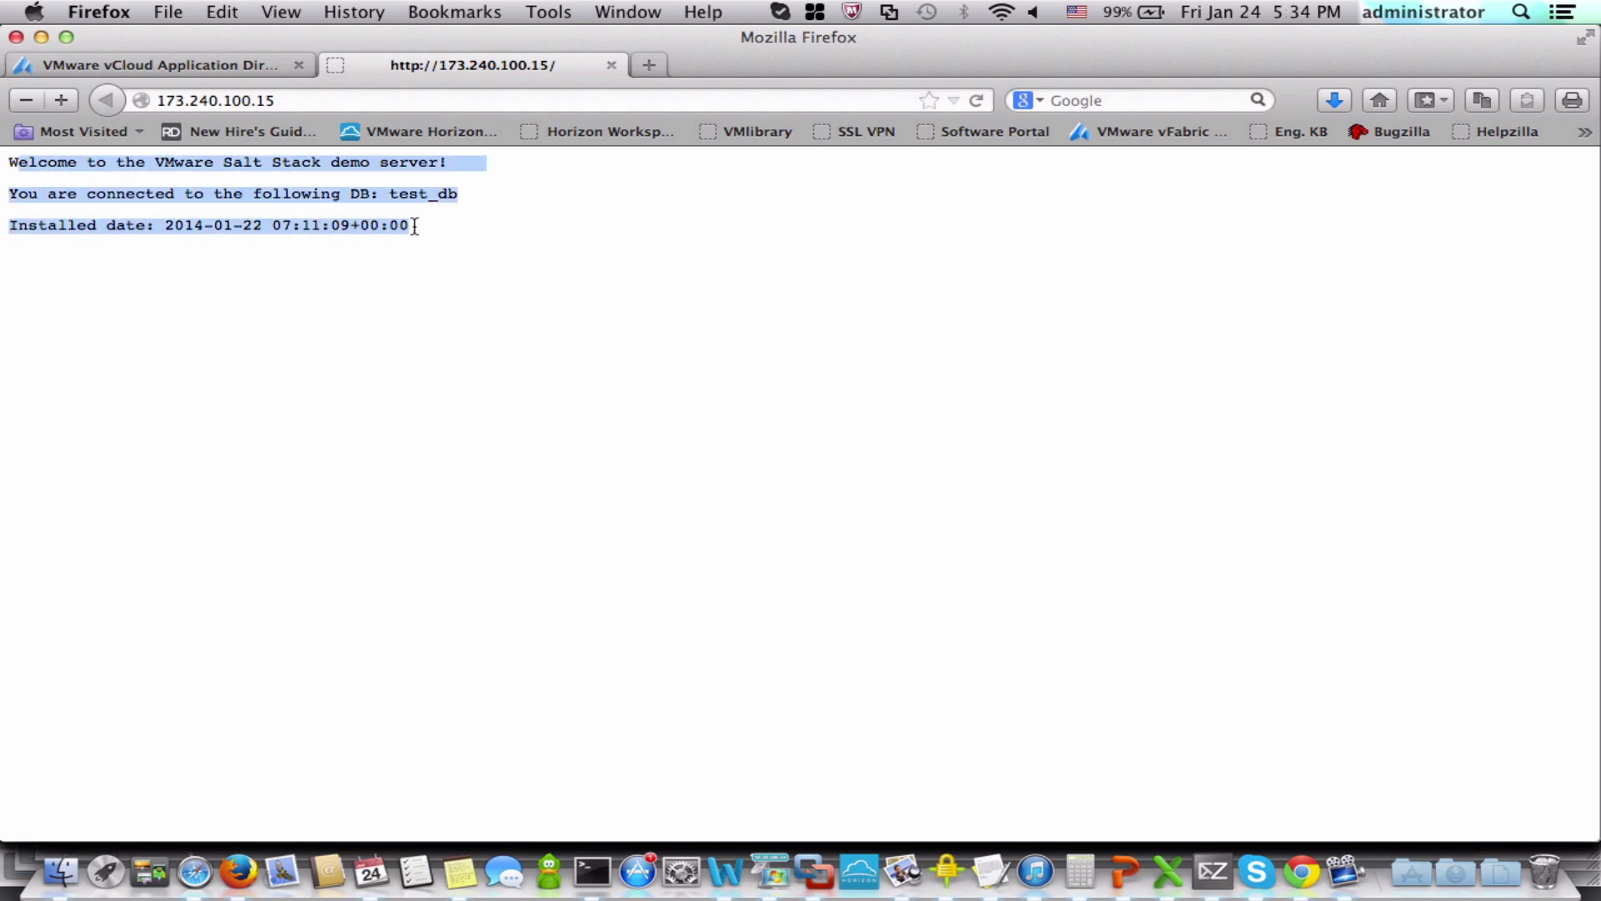